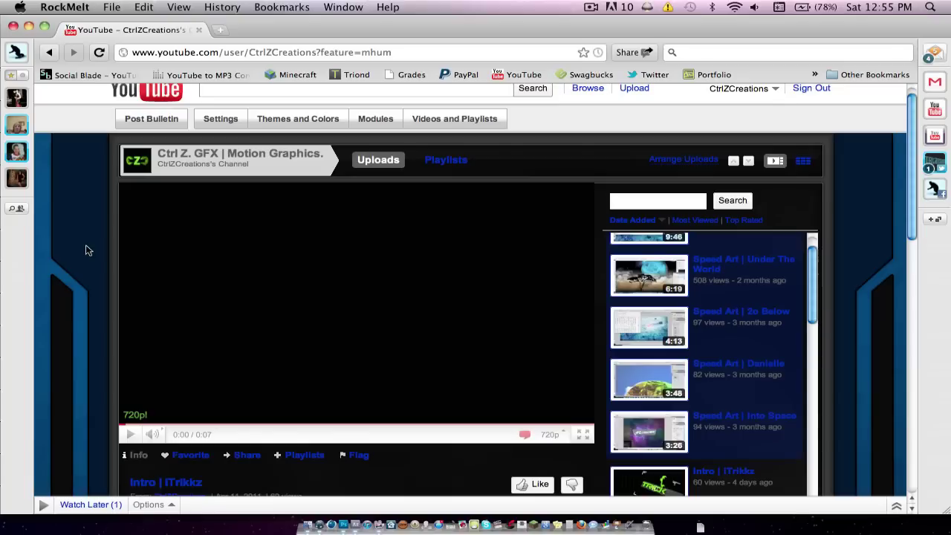
- Play the channel's intro video and scrub through it to examine the title animation and the System Power Levels box
click(128, 434)
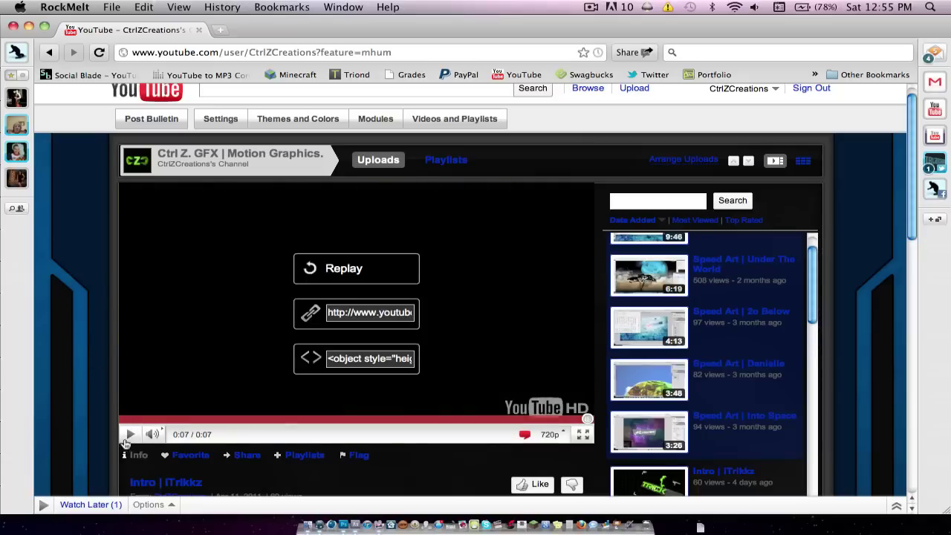
click(440, 419)
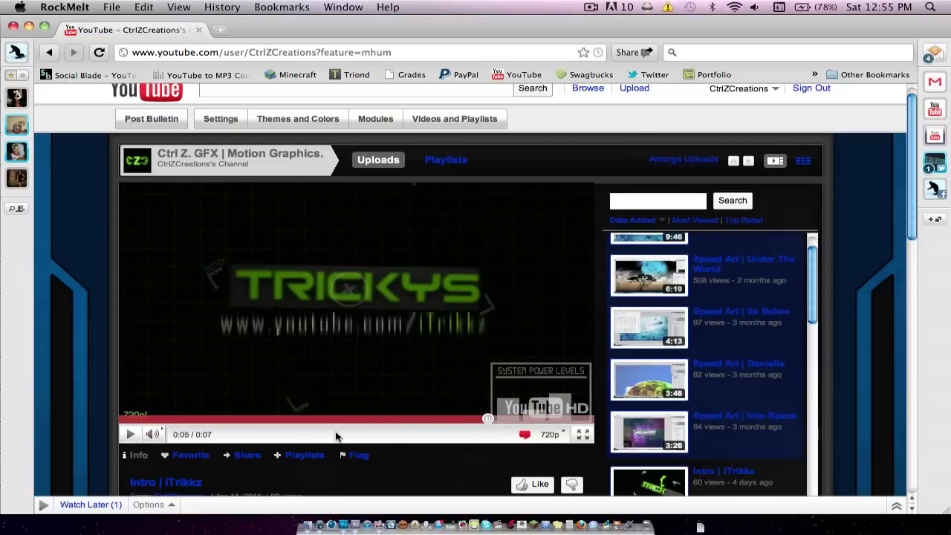
click(318, 421)
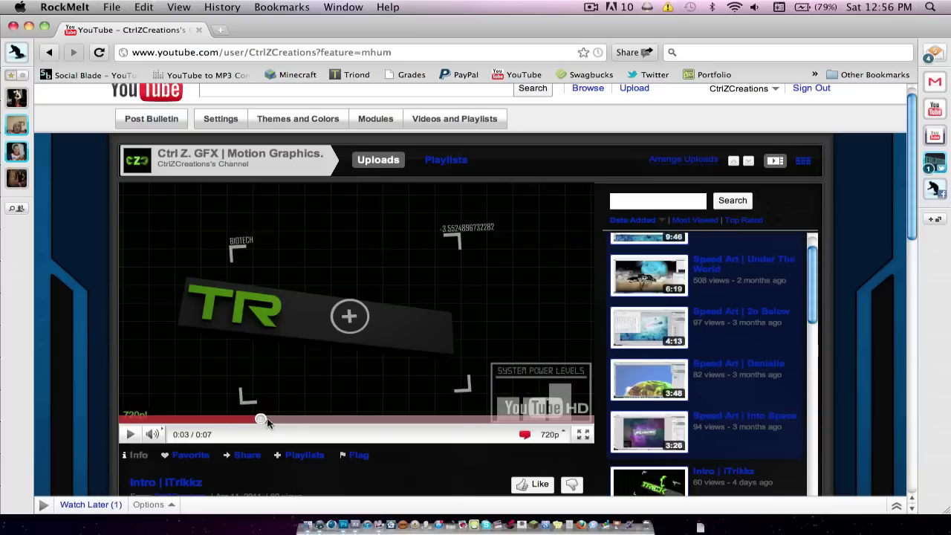
drag(267, 418, 304, 417)
click(130, 435)
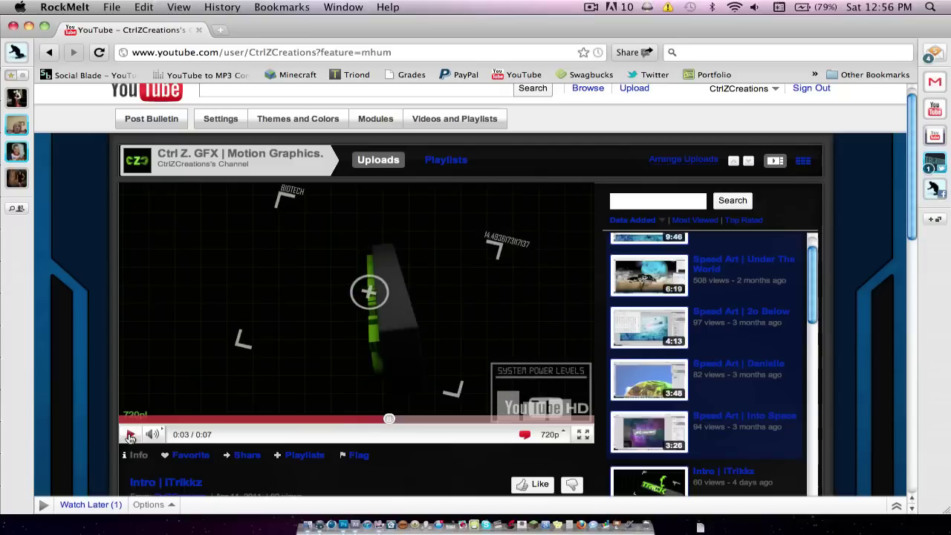
key(space)
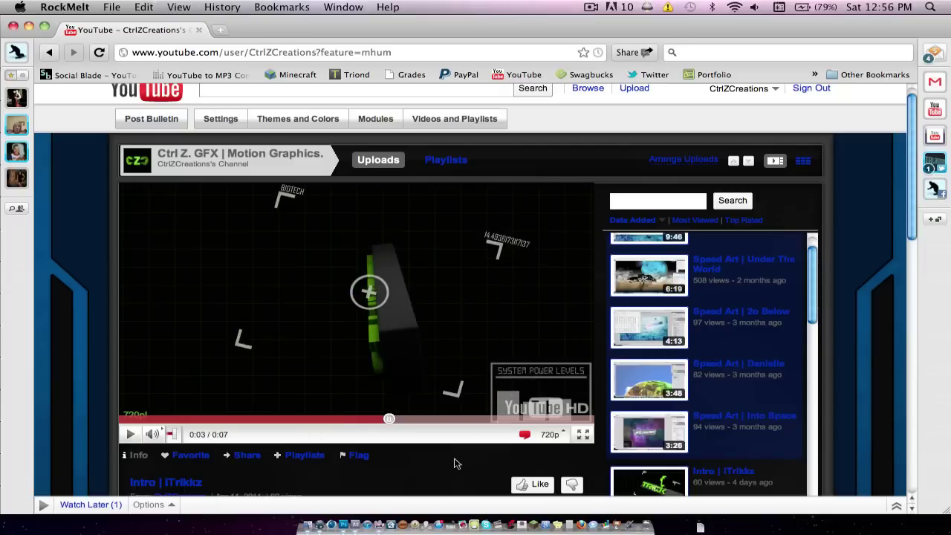
- Switch to Photoshop and convert the locked Background into a regular layer with the default settings, undoing any test erasing
click(336, 522)
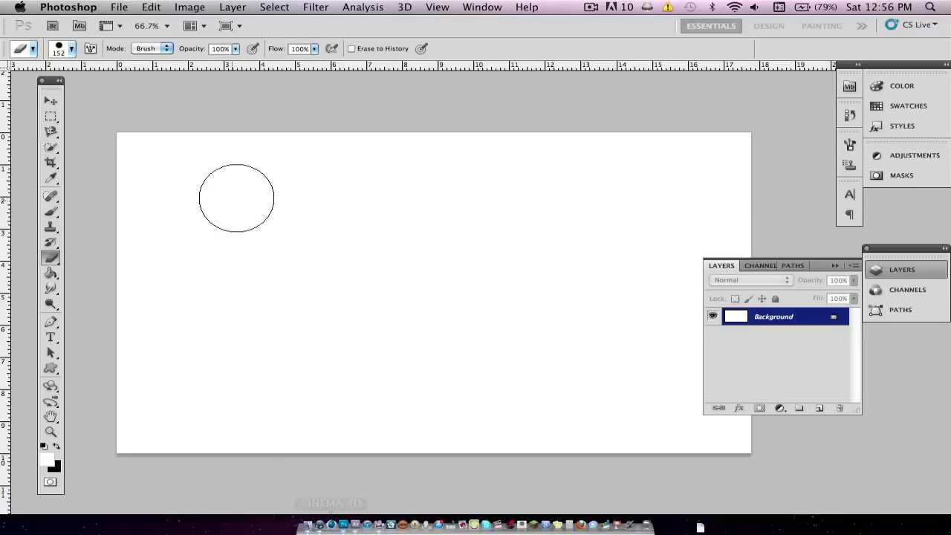
click(128, 149)
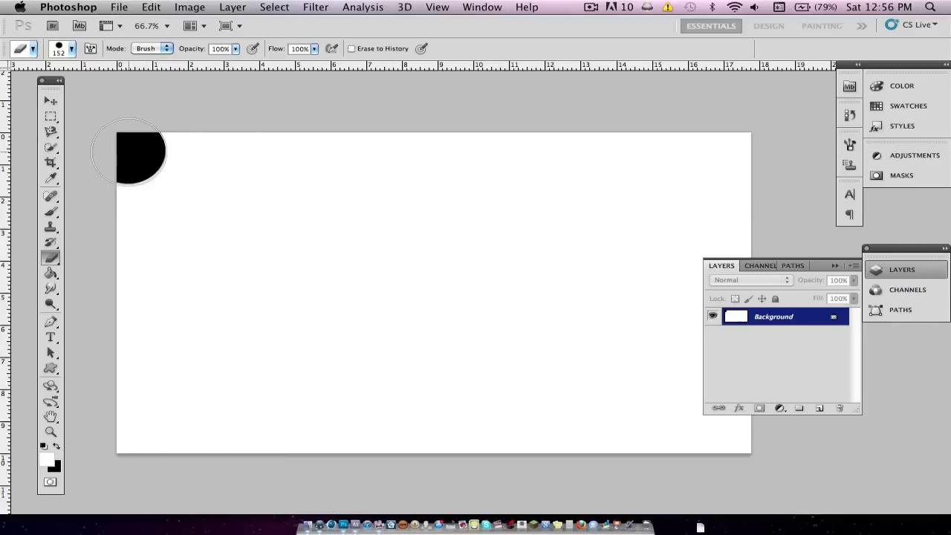
key(super+z)
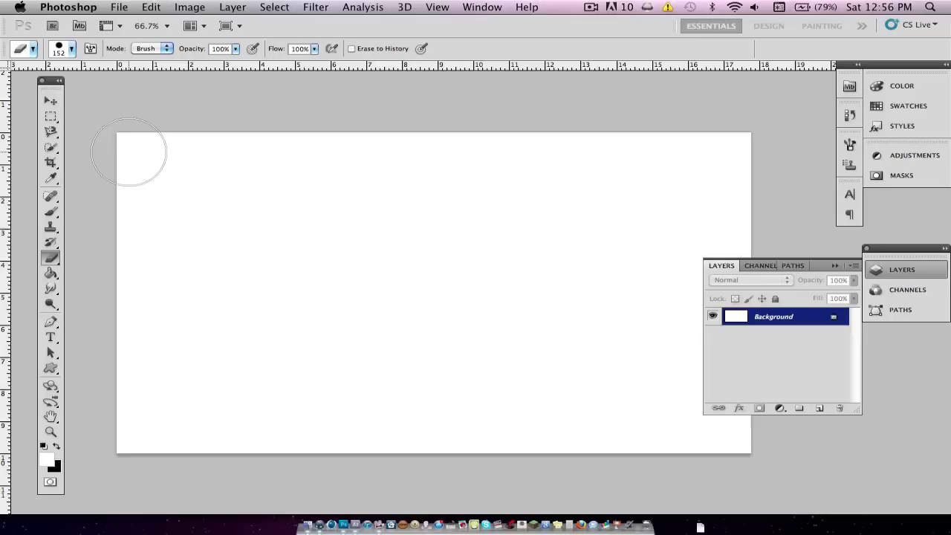
right_click(775, 323)
click(809, 324)
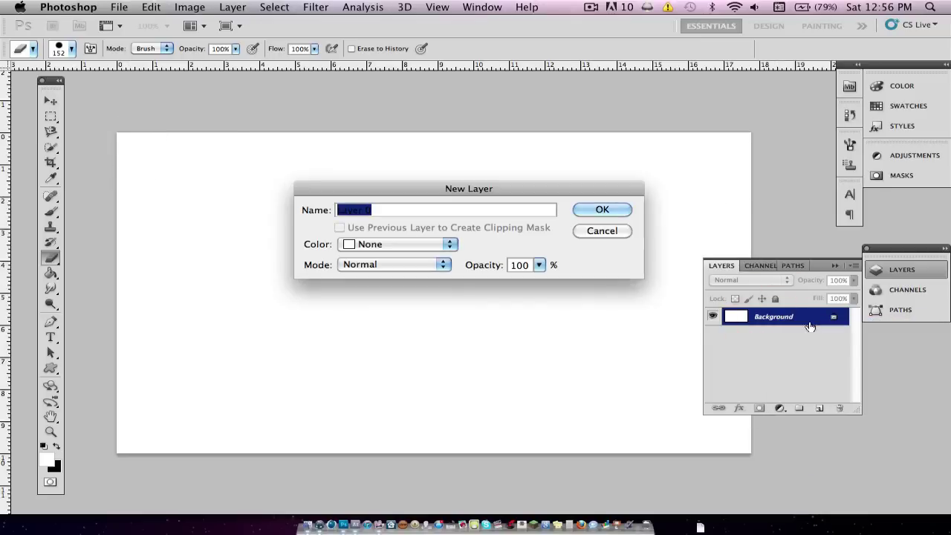
click(600, 210)
- Erase all the white from Layer 0 and move the toolbox clear of the canvas
click(131, 136)
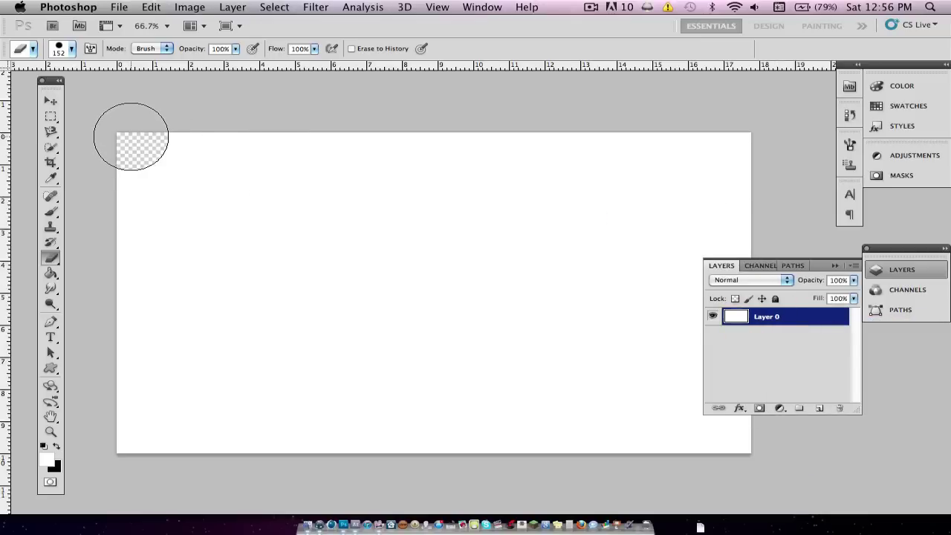
mouse_move(131, 137)
mouse_down()
mouse_move(231, 201)
mouse_move(146, 160)
mouse_move(141, 197)
mouse_move(118, 212)
mouse_move(160, 360)
mouse_move(125, 490)
mouse_move(128, 464)
mouse_move(248, 385)
mouse_move(273, 442)
mouse_move(539, 379)
mouse_move(531, 450)
mouse_move(689, 383)
mouse_move(621, 399)
mouse_move(617, 373)
mouse_move(338, 409)
mouse_move(861, 391)
mouse_move(384, 465)
mouse_move(741, 352)
mouse_move(423, 319)
mouse_move(466, 343)
mouse_move(202, 370)
mouse_move(393, 388)
mouse_move(257, 369)
mouse_move(270, 242)
mouse_move(208, 260)
mouse_move(221, 278)
mouse_move(213, 277)
mouse_move(388, 120)
mouse_move(120, 126)
mouse_move(356, 153)
mouse_move(144, 200)
mouse_move(326, 203)
mouse_move(531, 160)
mouse_move(240, 183)
mouse_move(640, 178)
mouse_move(603, 171)
mouse_move(694, 138)
mouse_move(529, 157)
mouse_move(735, 179)
mouse_move(723, 208)
mouse_move(728, 280)
mouse_move(561, 184)
mouse_move(743, 276)
mouse_move(495, 280)
mouse_move(384, 251)
mouse_move(617, 202)
mouse_move(329, 237)
mouse_move(338, 283)
mouse_up()
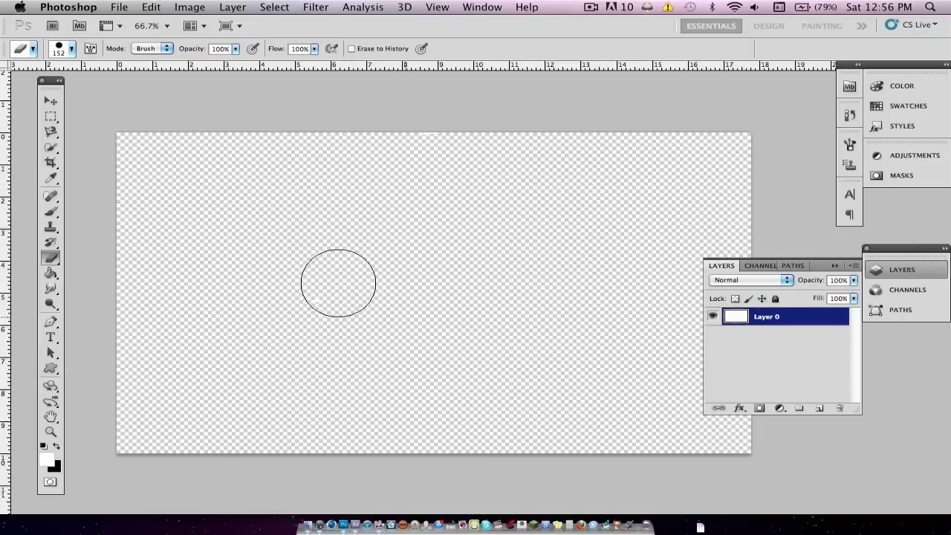
scroll(310, 275, right, 3)
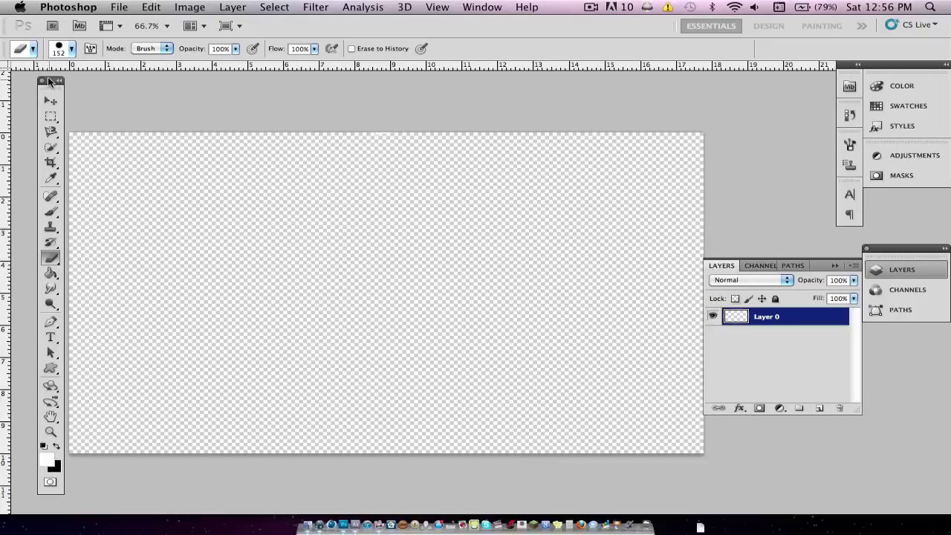
drag(48, 81, 21, 80)
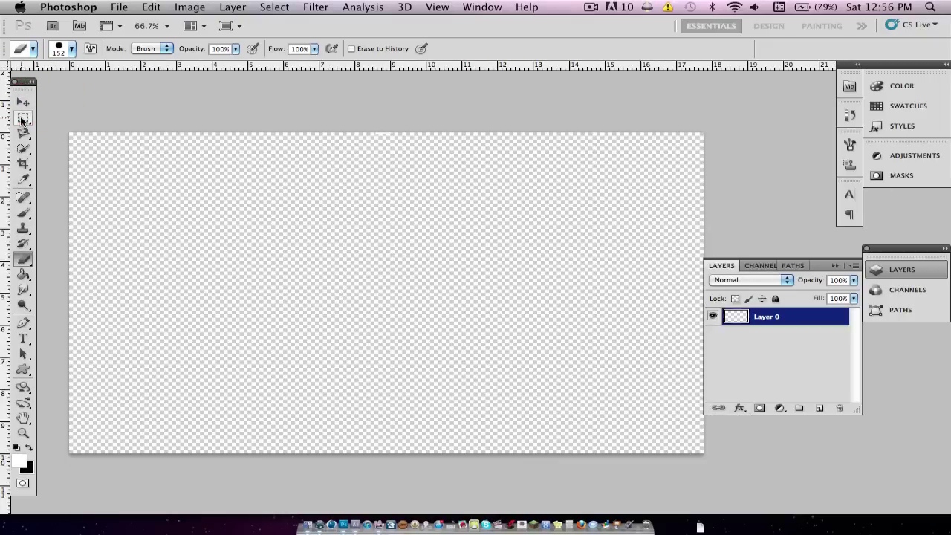
- Draw a square marquee selection about 7 by 7 ruler units near the canvas centre and fill it with white
click(23, 119)
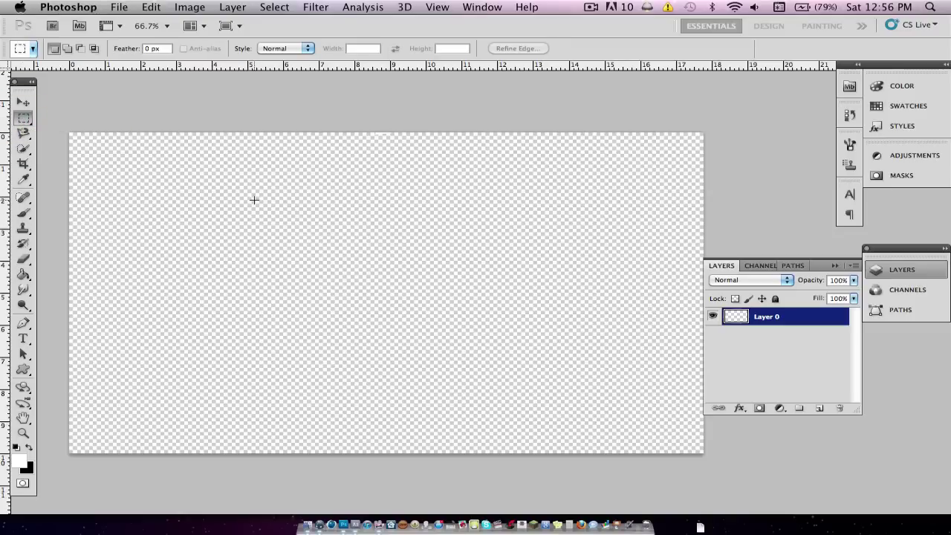
drag(253, 200, 620, 416)
drag(368, 298, 388, 280)
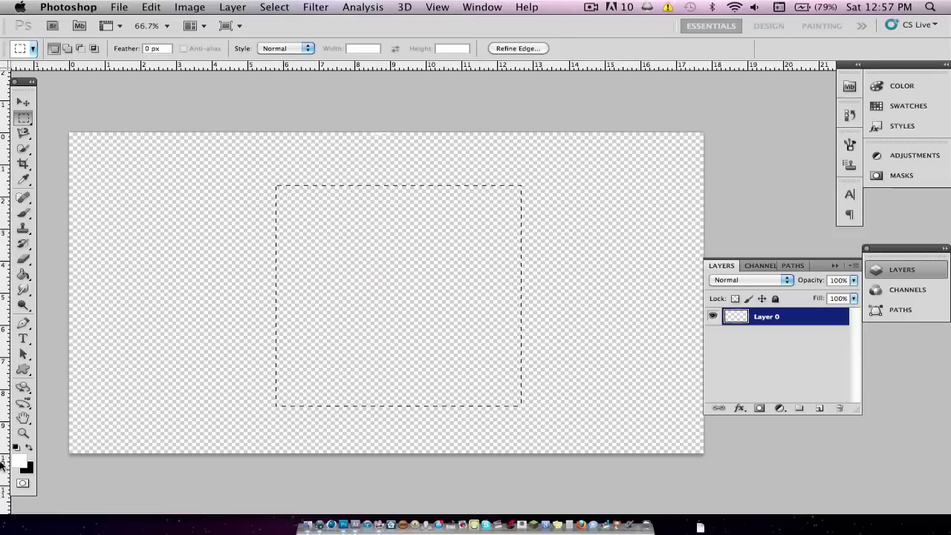
click(23, 275)
click(407, 262)
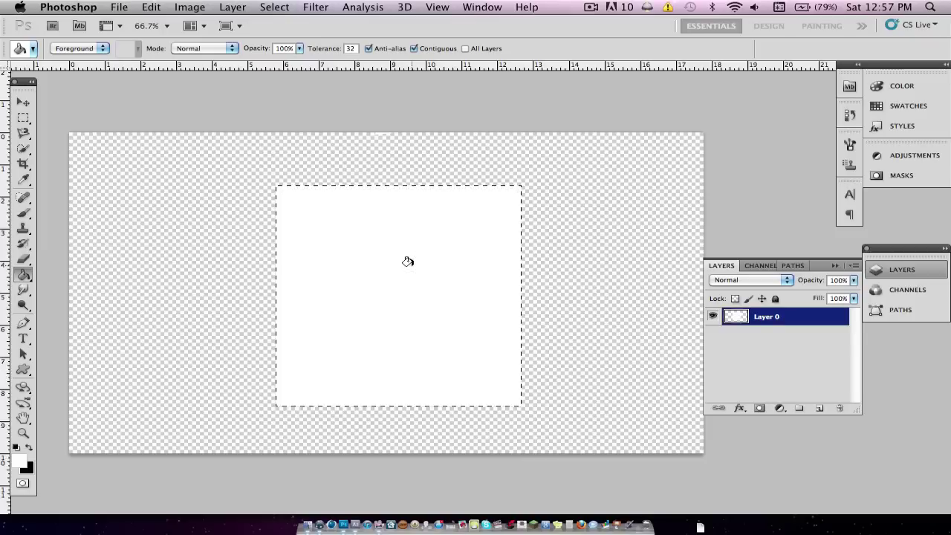
- Deselect the white square and make a slightly smaller rectangular selection inside it, leaving a thin even border
click(23, 213)
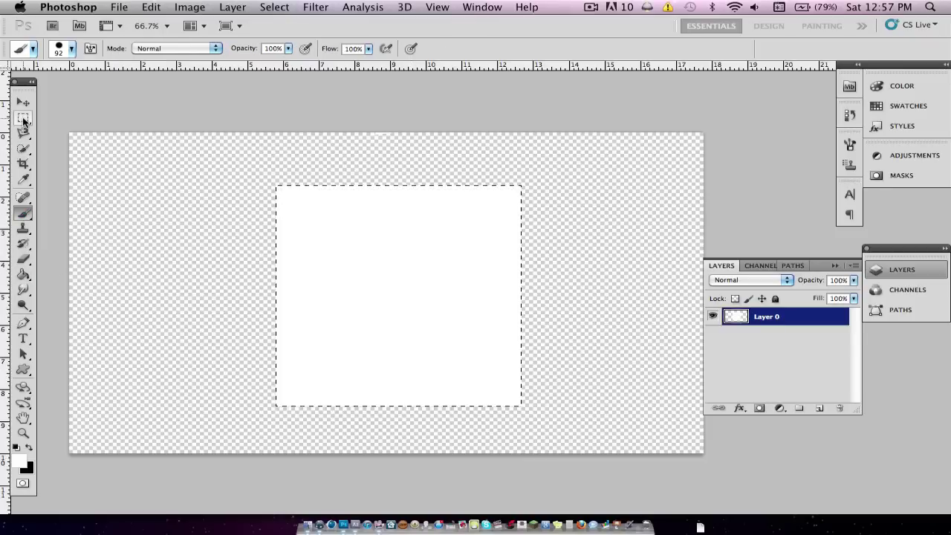
click(23, 119)
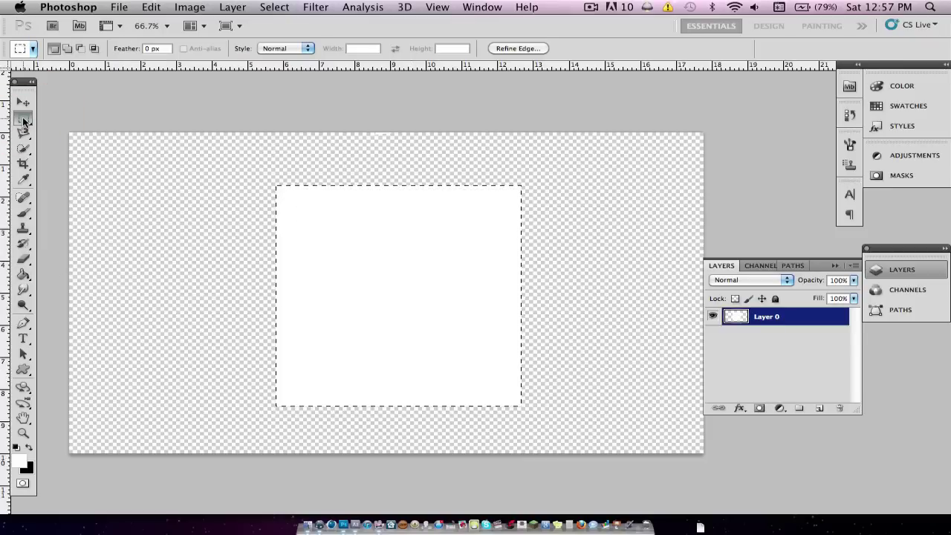
key(super+d)
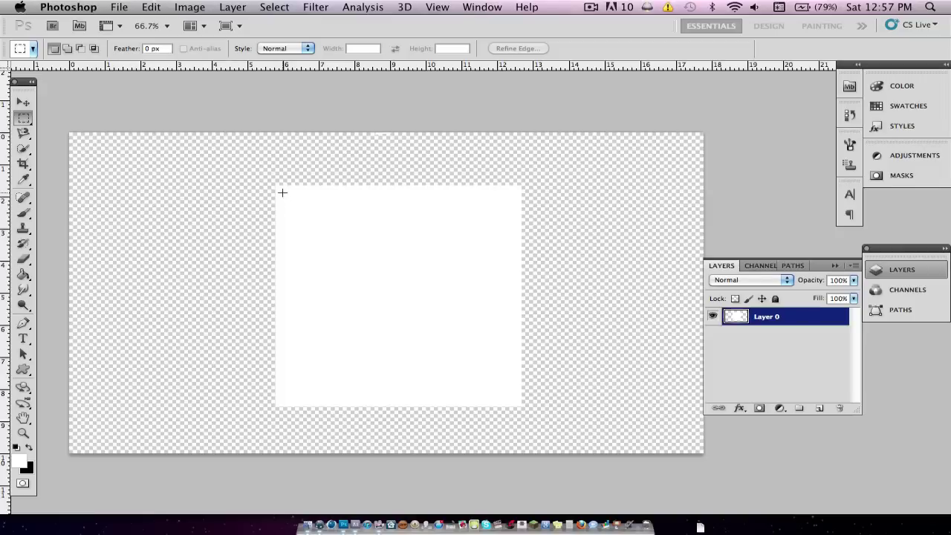
drag(365, 210, 418, 227)
drag(560, 277, 695, 401)
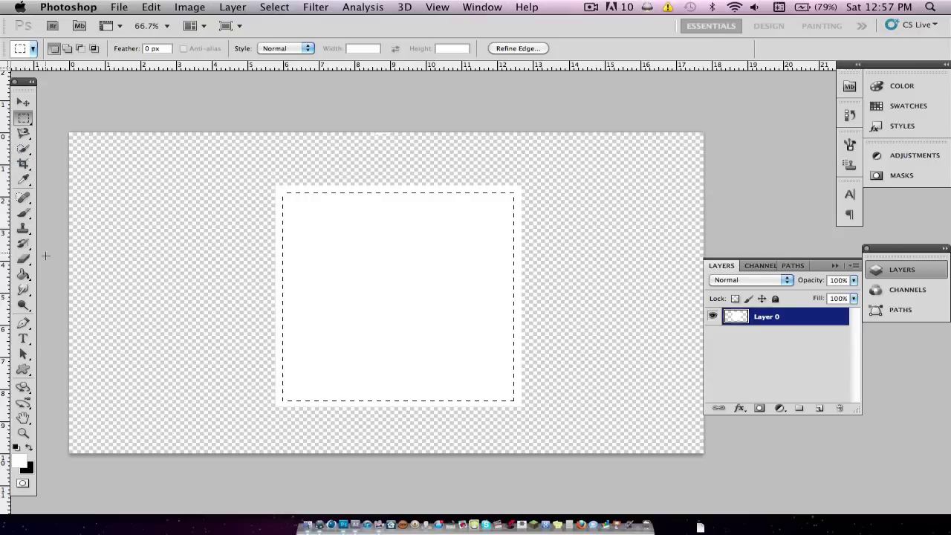
- Erase the white inside the inner selection to leave a thin square frame, and deselect
click(23, 260)
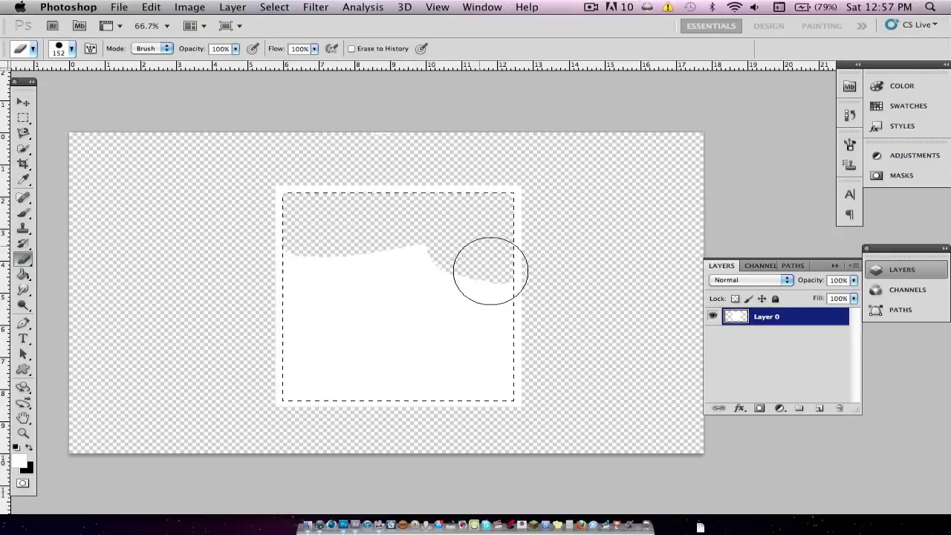
mouse_move(490, 271)
mouse_down()
mouse_move(488, 382)
mouse_move(465, 439)
mouse_move(373, 368)
mouse_up()
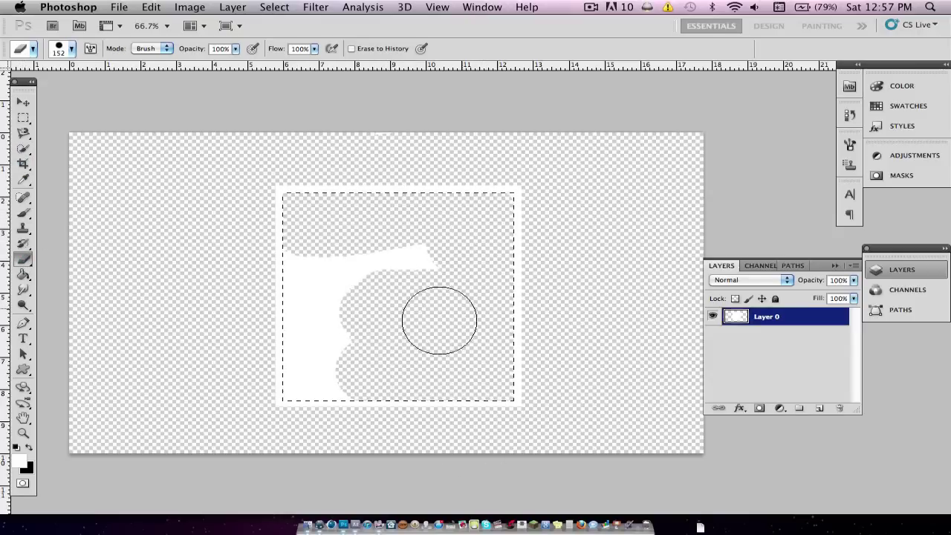
mouse_move(439, 321)
mouse_down()
mouse_move(494, 292)
mouse_move(186, 227)
mouse_move(331, 399)
mouse_up()
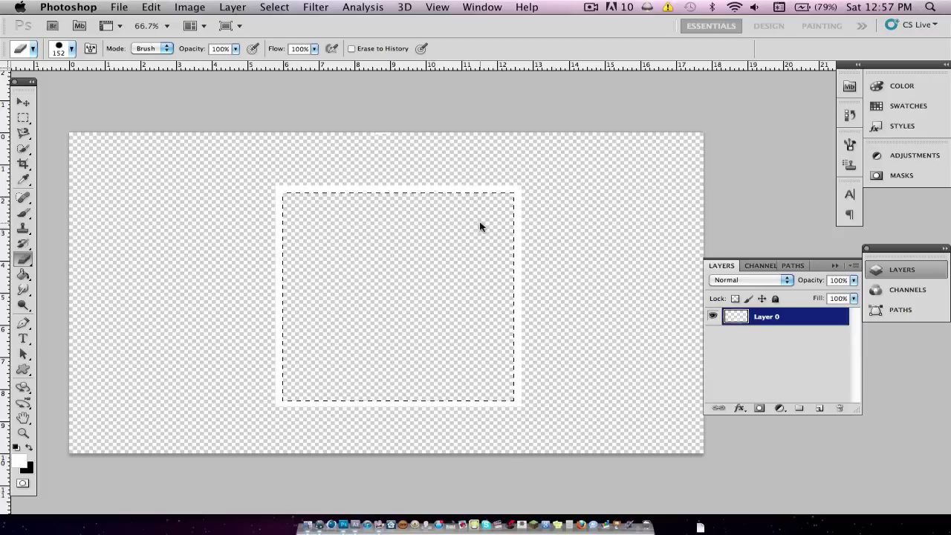
key(super+d)
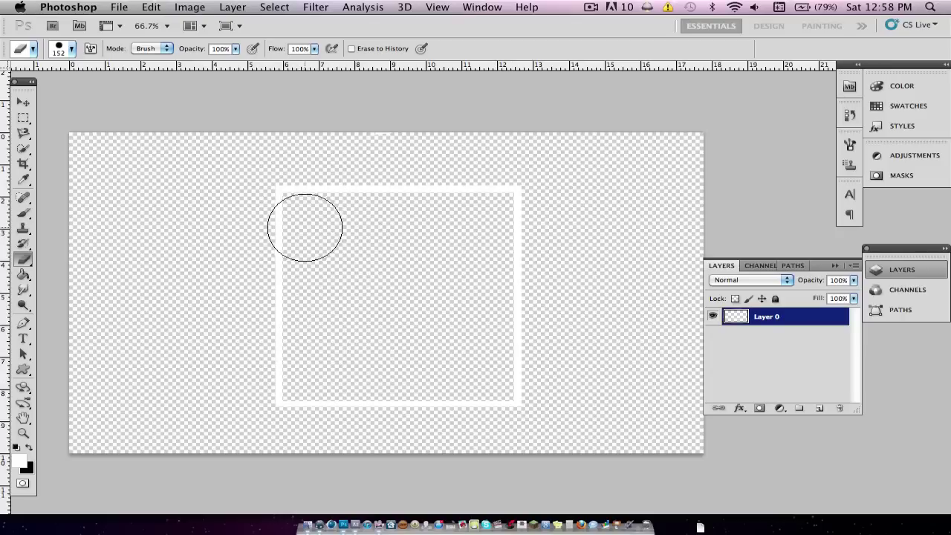
- Check the reference video in RockMelt, and back in Photoshop add the text "System Power Levels" near the frame's upper edge
click(321, 523)
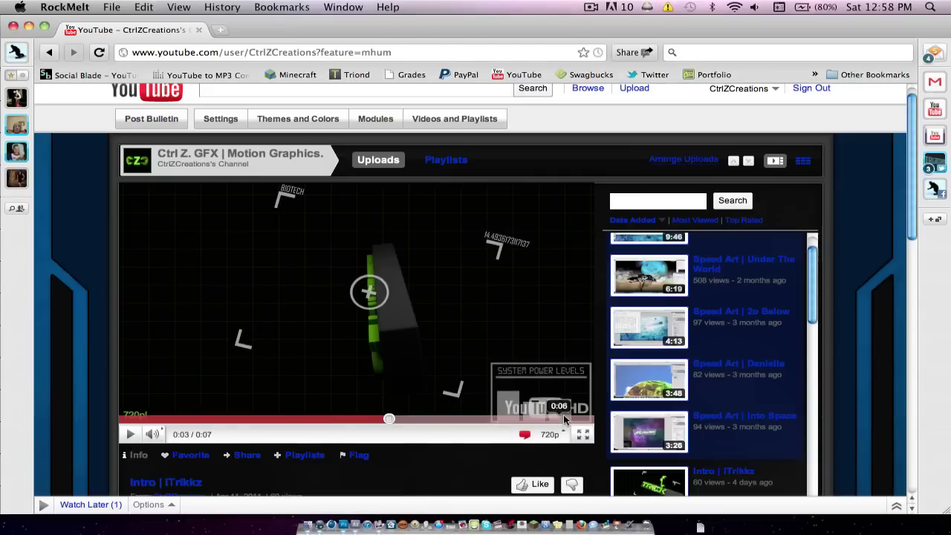
click(344, 522)
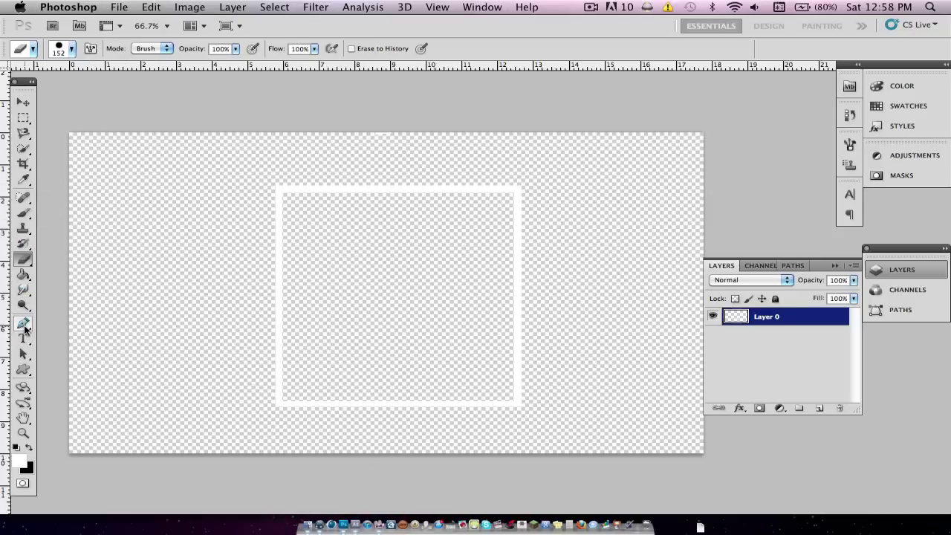
click(24, 339)
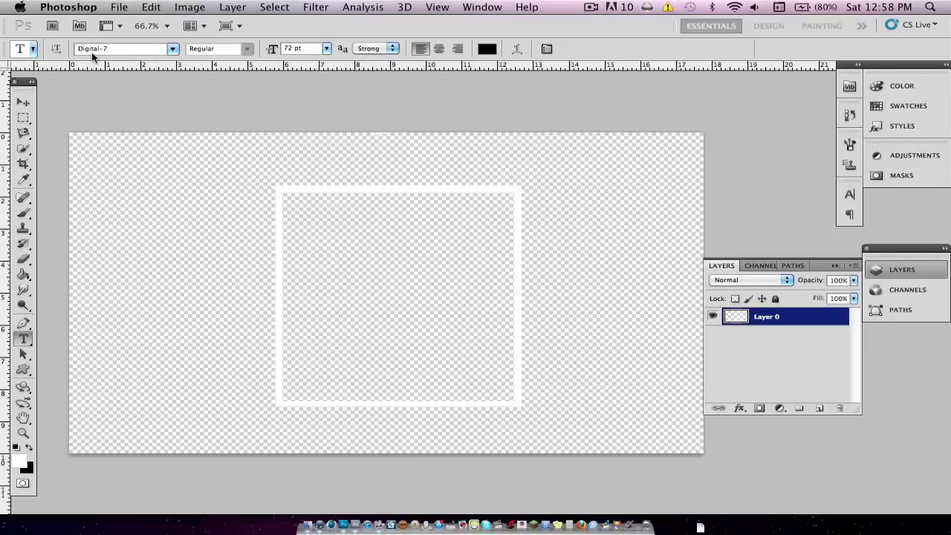
click(316, 218)
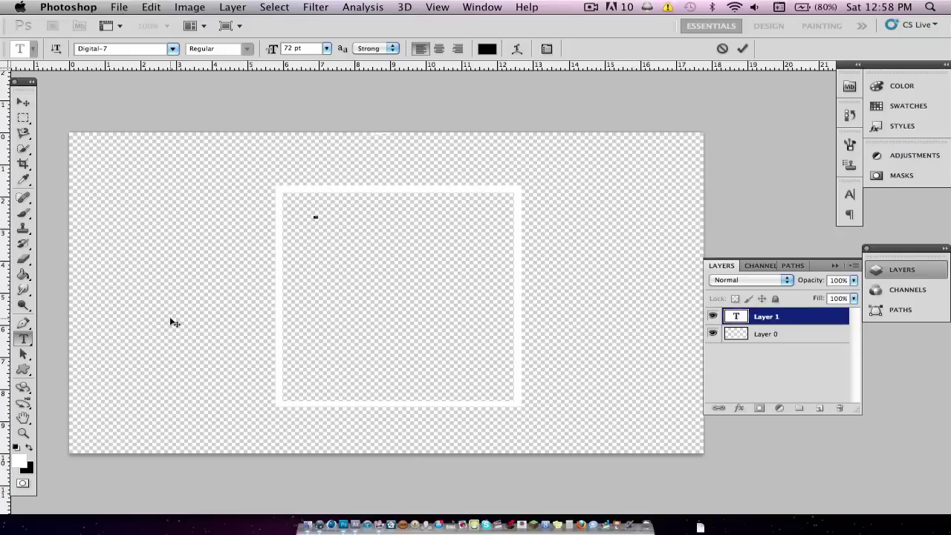
text(System)
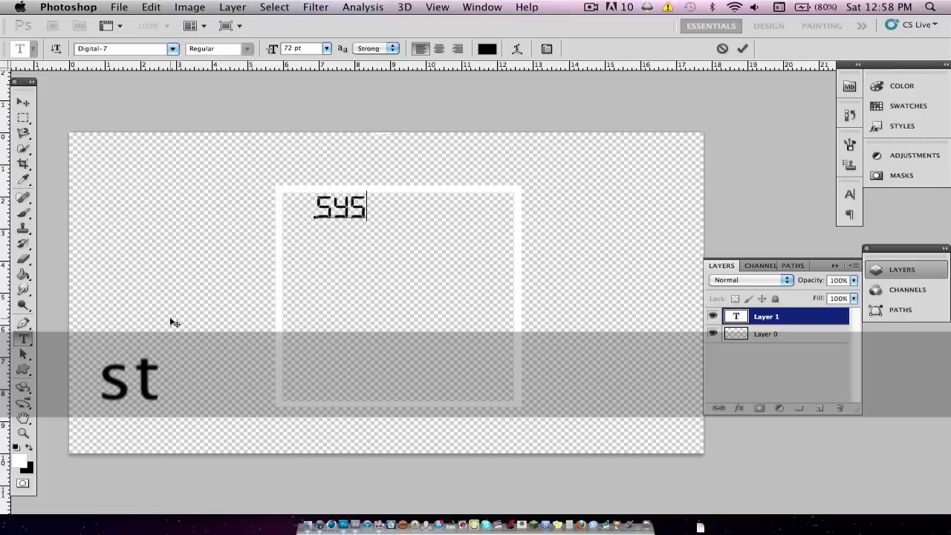
text( Power)
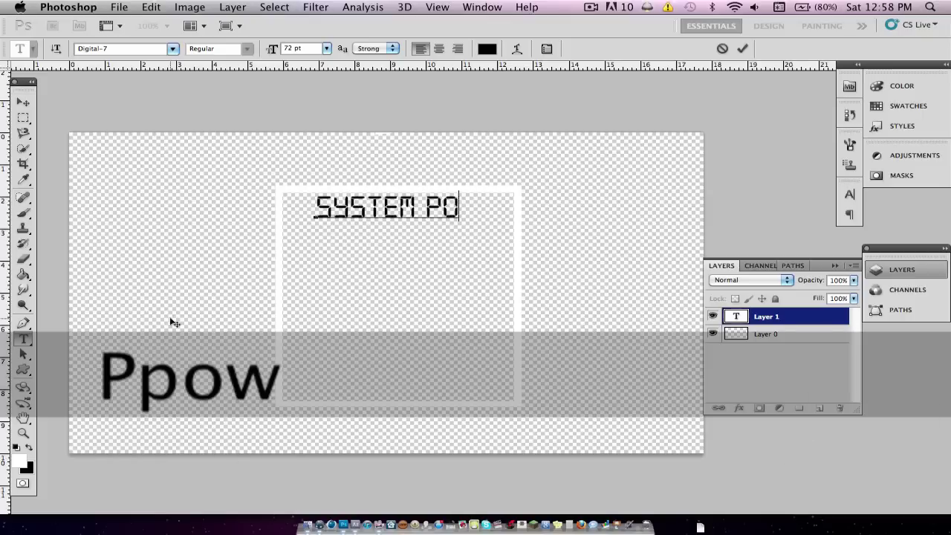
text( Levels)
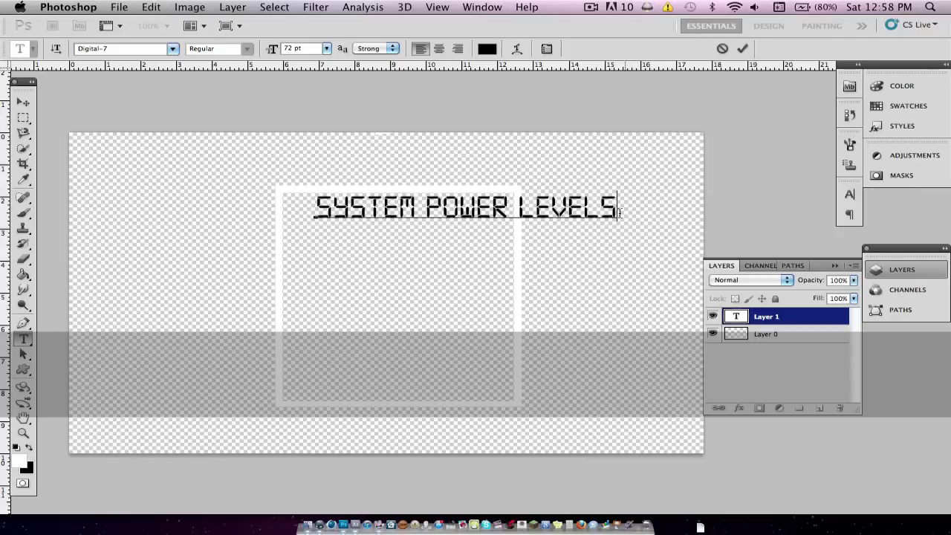
- Shift the "System Power Levels" text leftward over the frame and set its font size to 60 pt
click(587, 208)
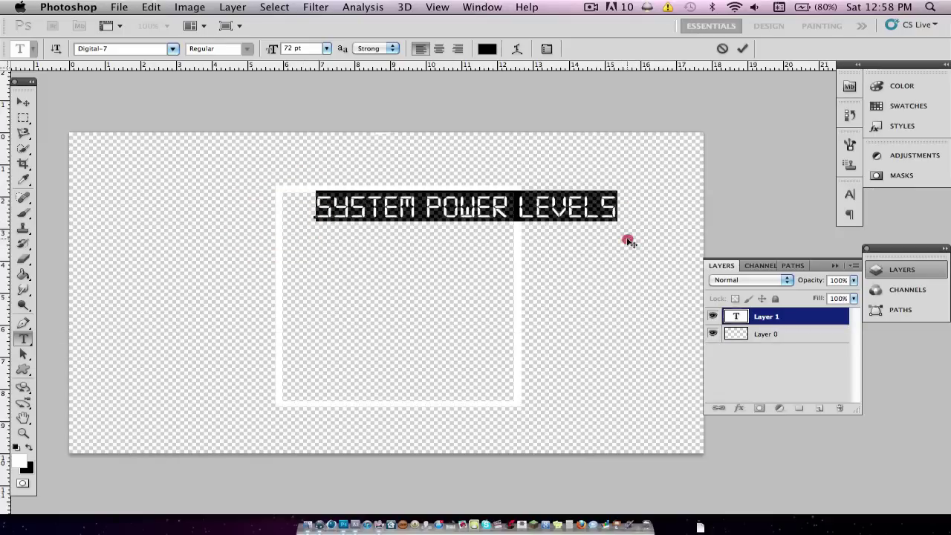
drag(628, 241, 550, 250)
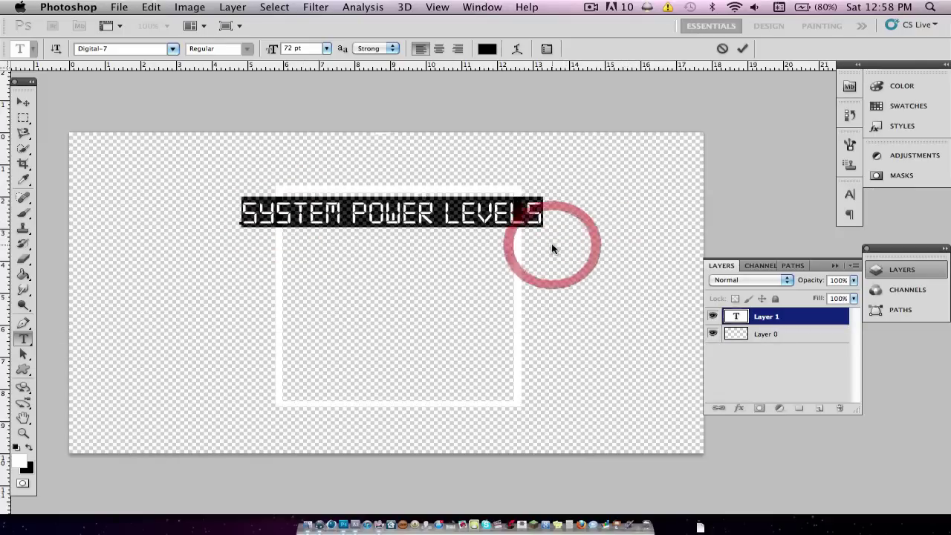
click(324, 49)
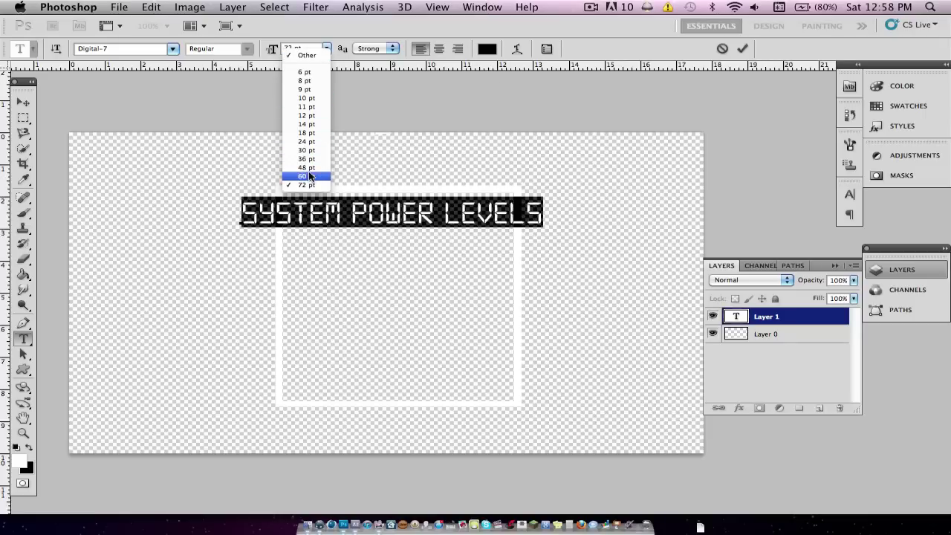
click(309, 176)
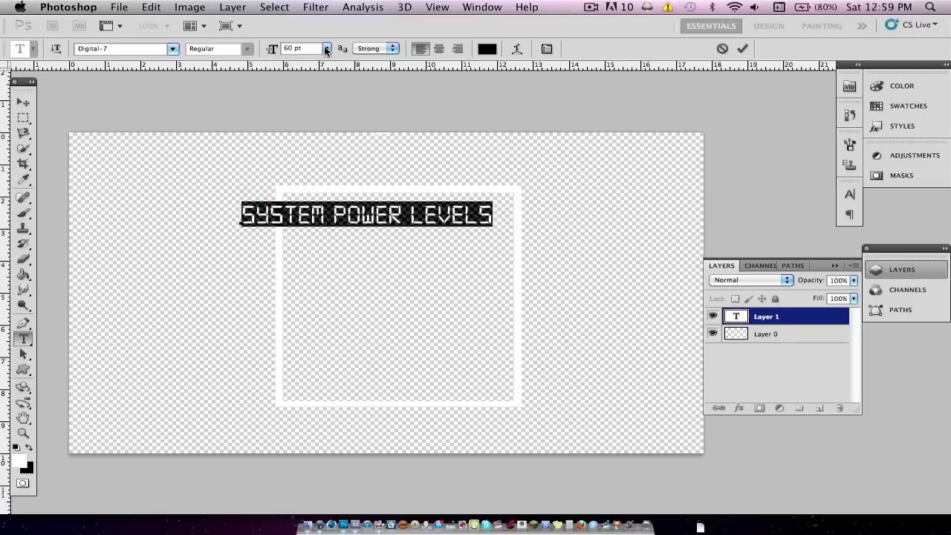
- Set the "System Power Levels" text to 48 pt and move it inside the frame, just below the upper edge
click(325, 49)
click(325, 161)
drag(410, 243, 449, 240)
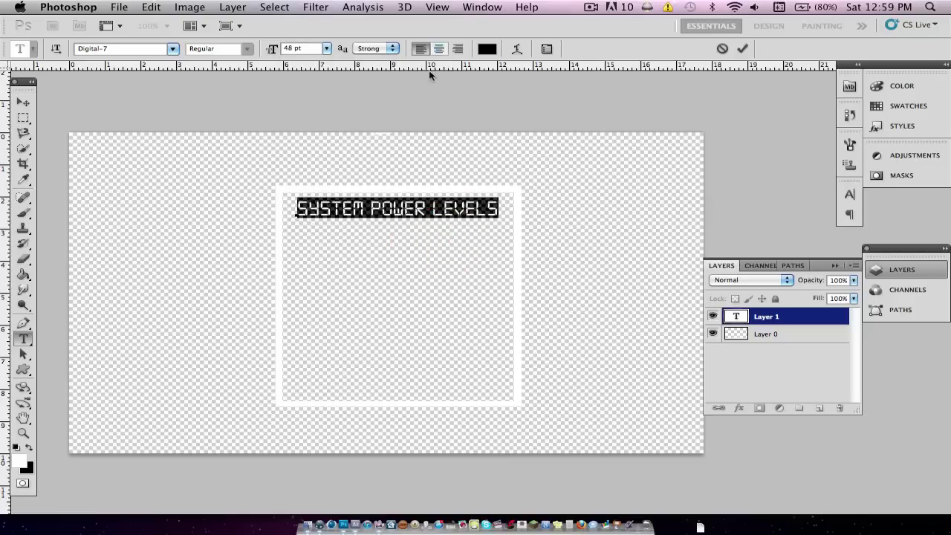
- Change the title text color to near-white fdfbfb and commit the text edit
click(486, 48)
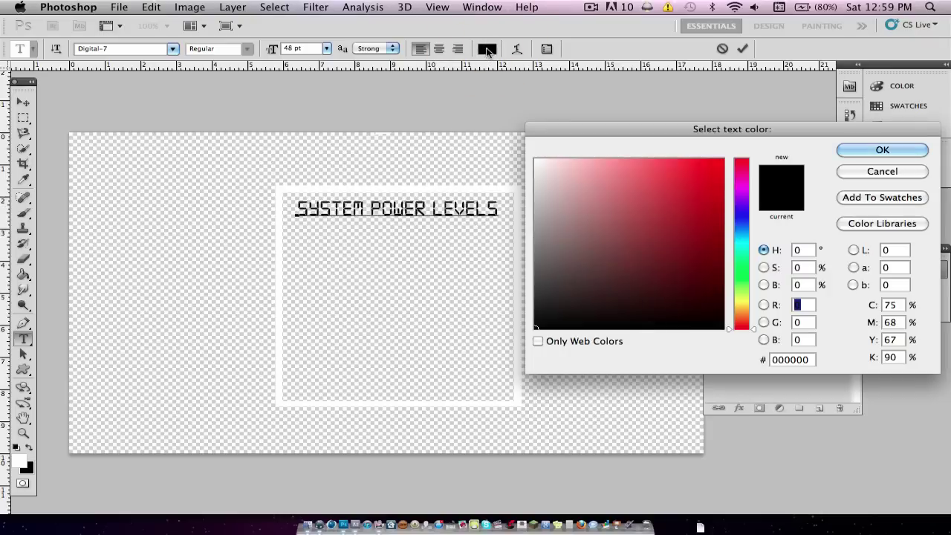
click(537, 160)
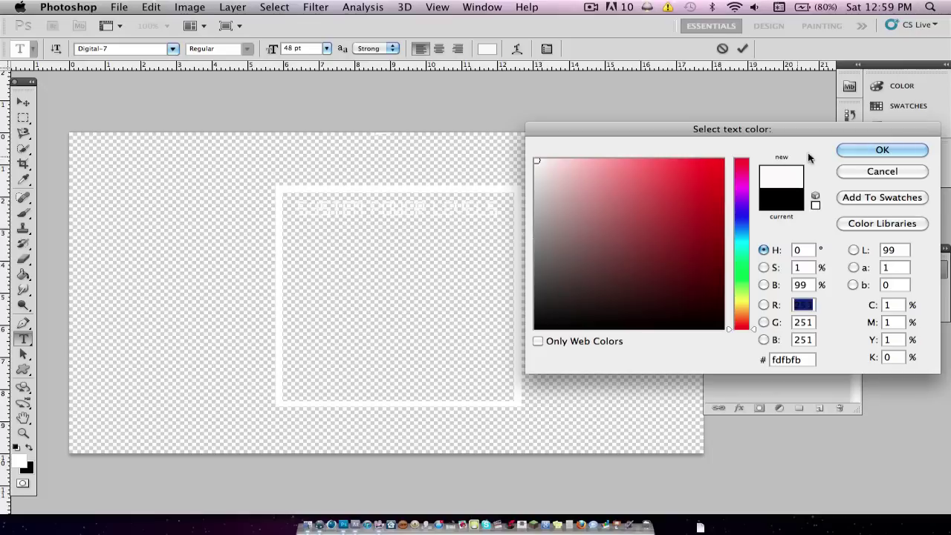
click(852, 150)
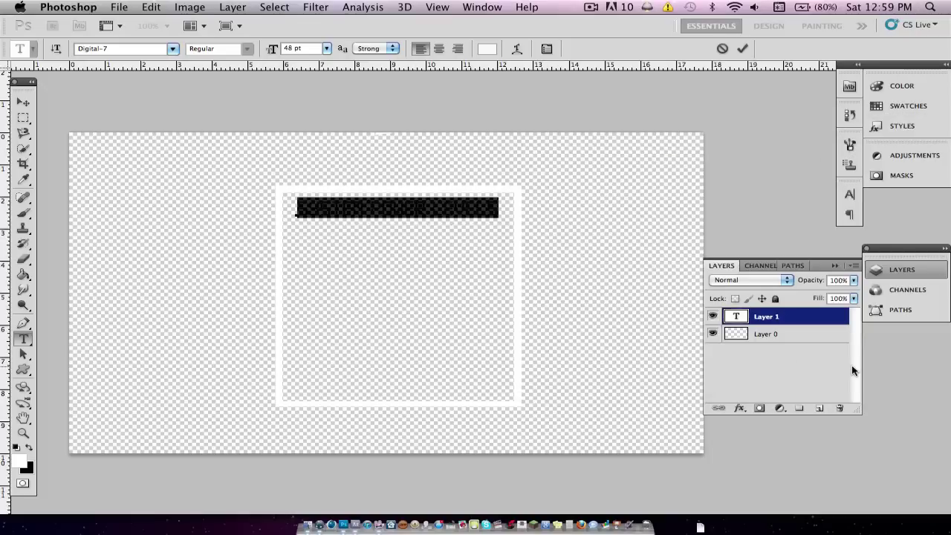
click(23, 102)
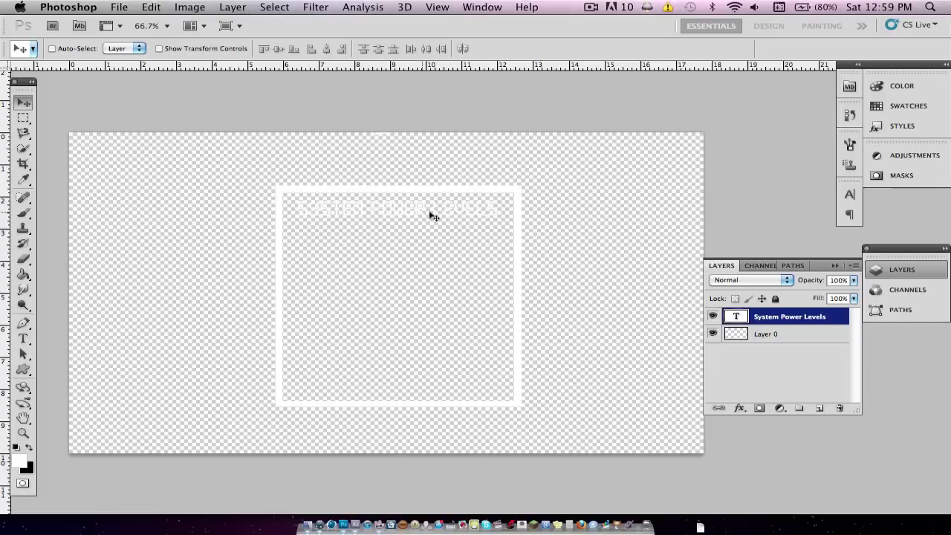
- Make a thin, wide rectangular selection just below the title text, and rasterize the title layer
click(24, 119)
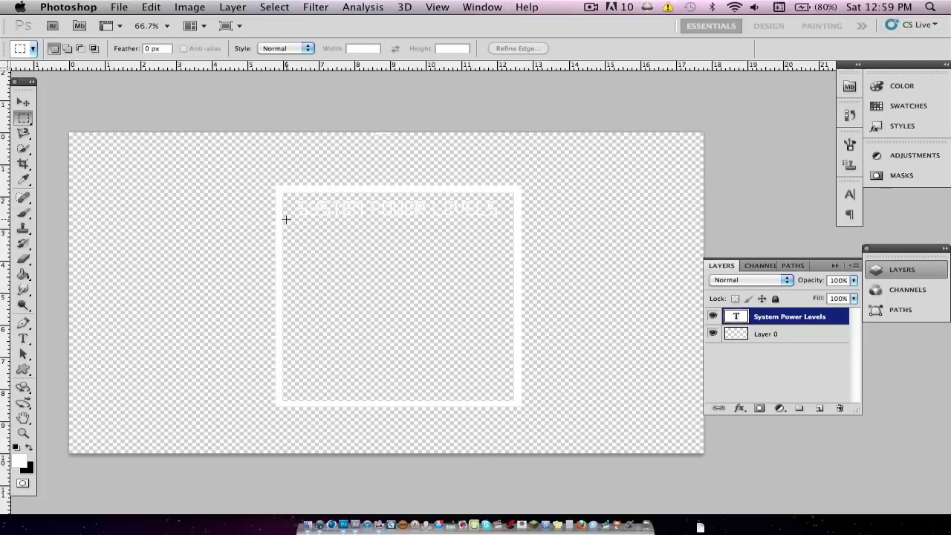
drag(315, 219, 461, 222)
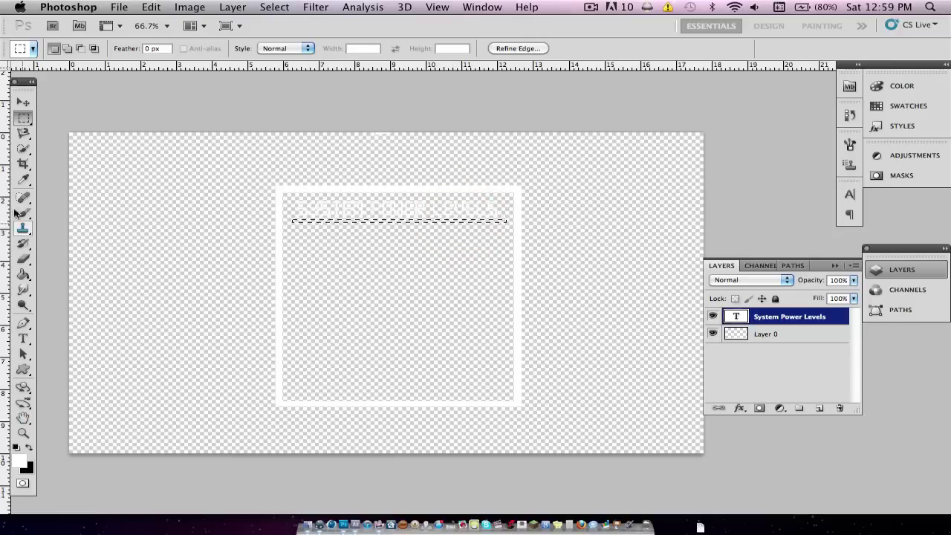
click(23, 275)
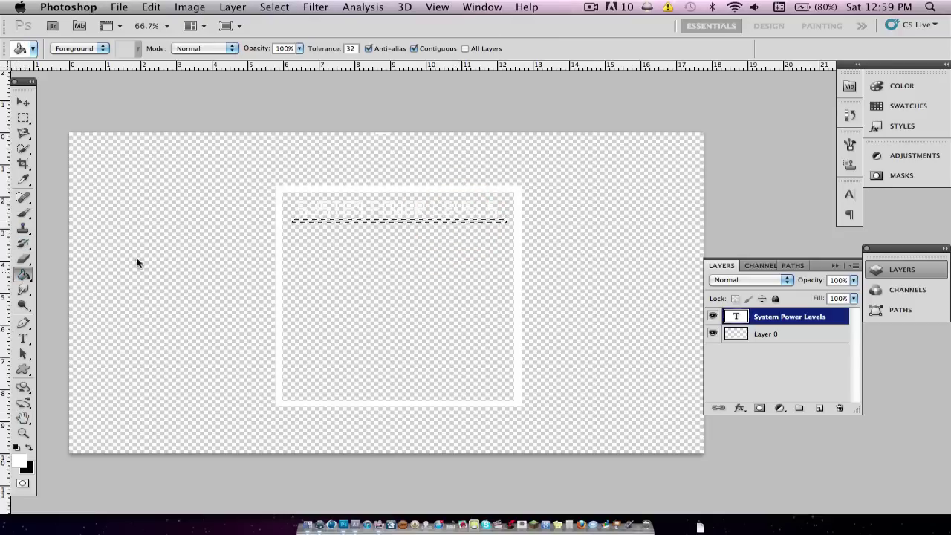
click(349, 225)
click(576, 201)
- Fill the thin selection with white on a new layer to underline the title, and deselect
click(818, 409)
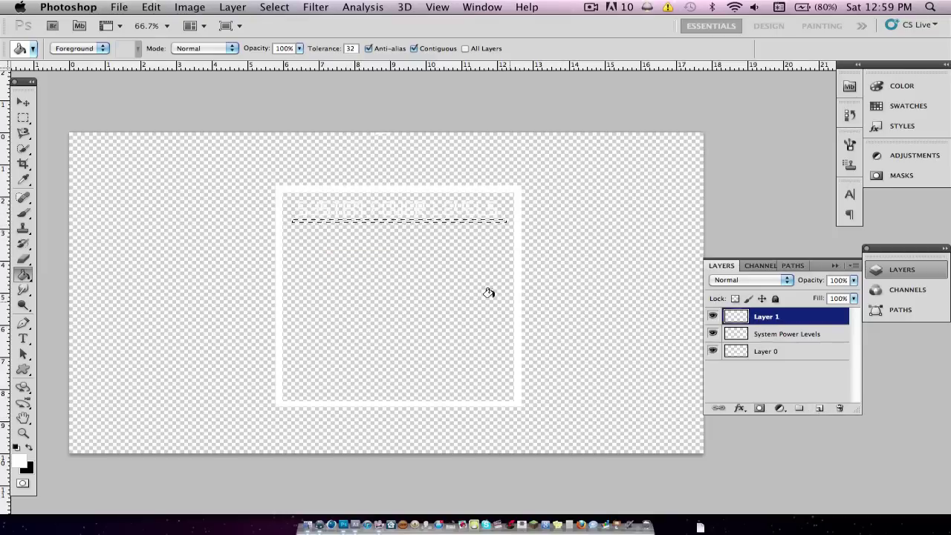
click(422, 221)
key(super+d)
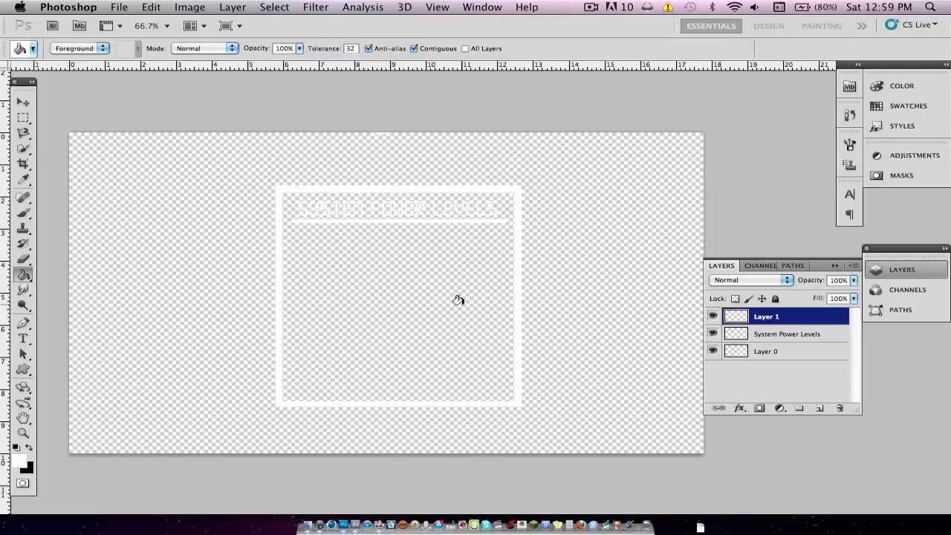
- Try inverting the colors of the underline and frame layers one at a time, undoing each inversion
key(super+i)
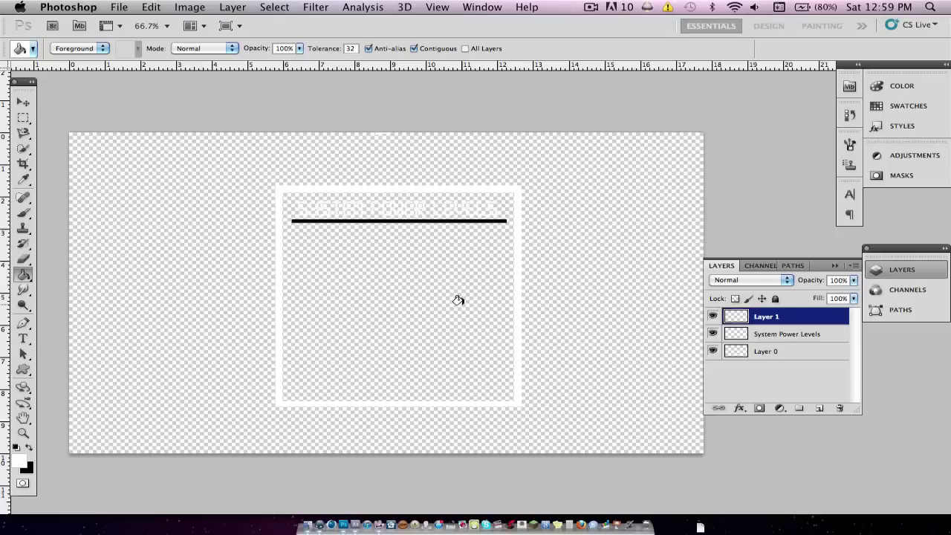
key(super+z)
click(776, 392)
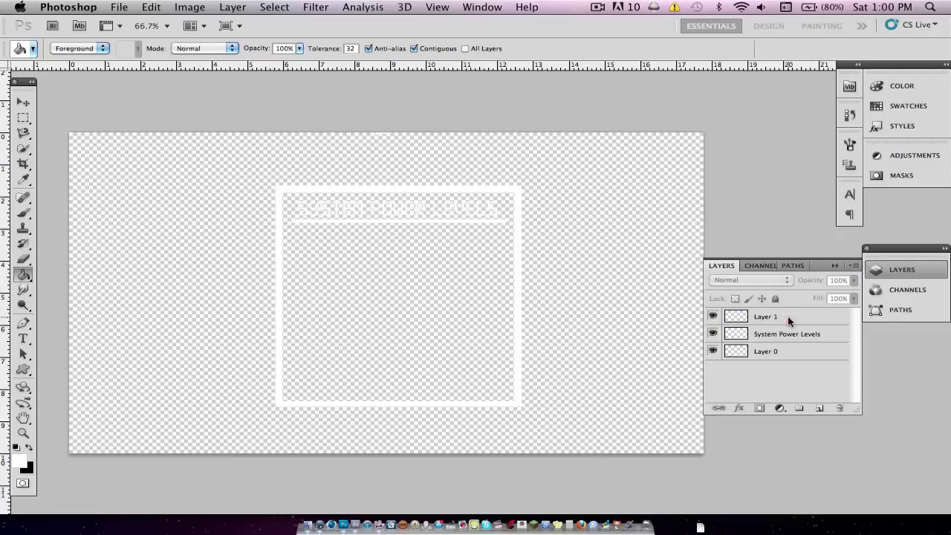
click(779, 335)
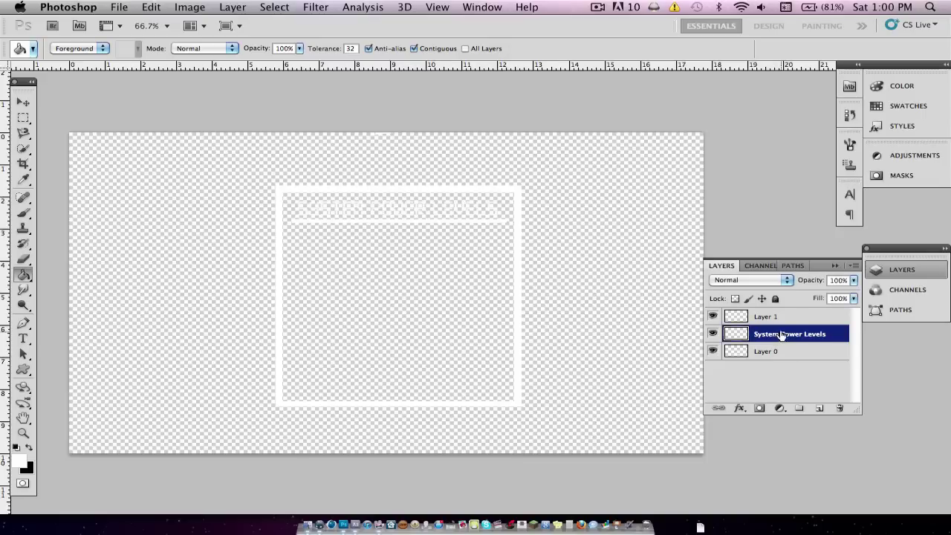
click(769, 317)
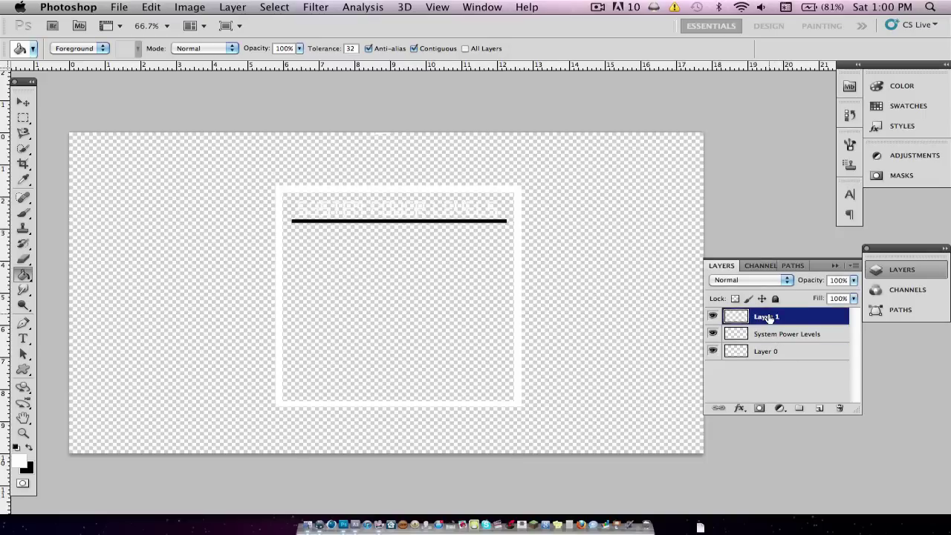
key(shift+alt+BackSpace)
click(776, 350)
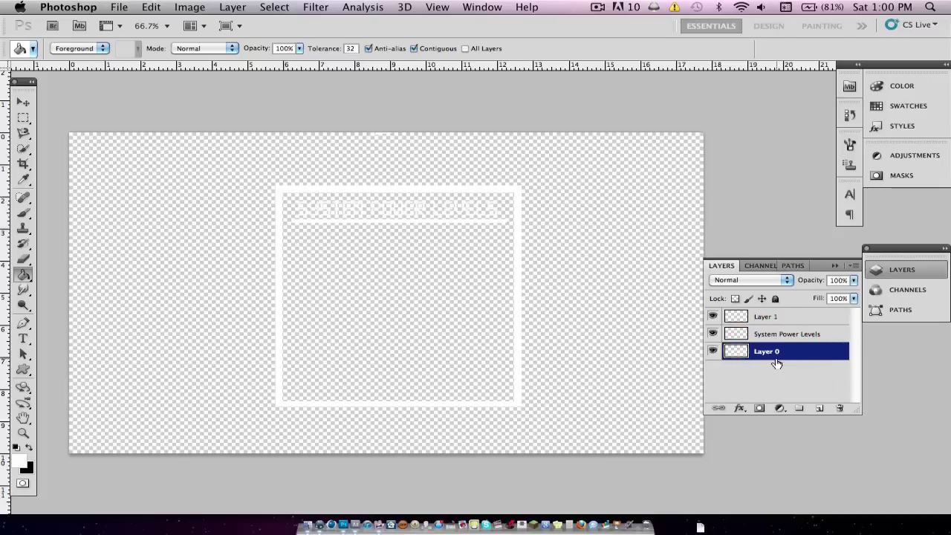
key(ctrl+i)
key(ctrl+z)
click(23, 258)
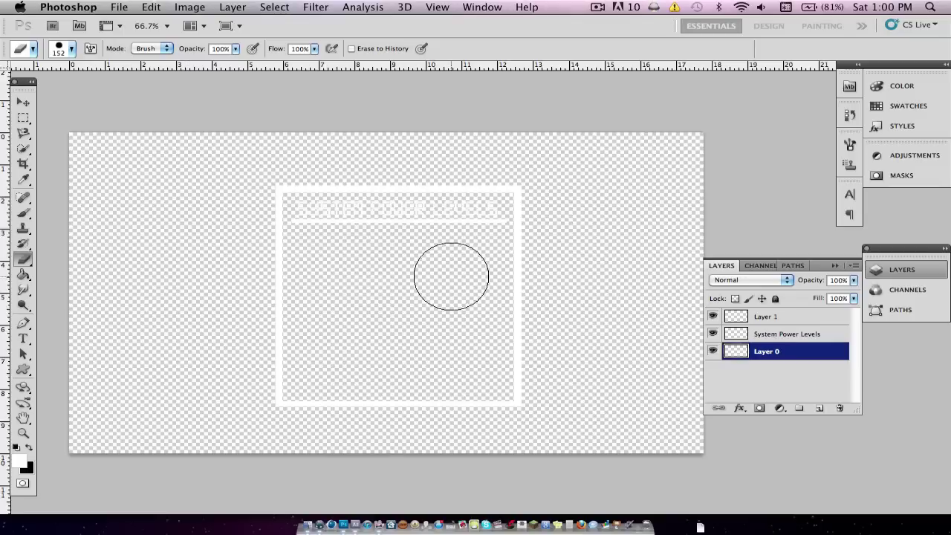
- Merge the underline, title and frame layers into one, then invert the merged layer's colors briefly and undo the inversion
right_click(772, 319)
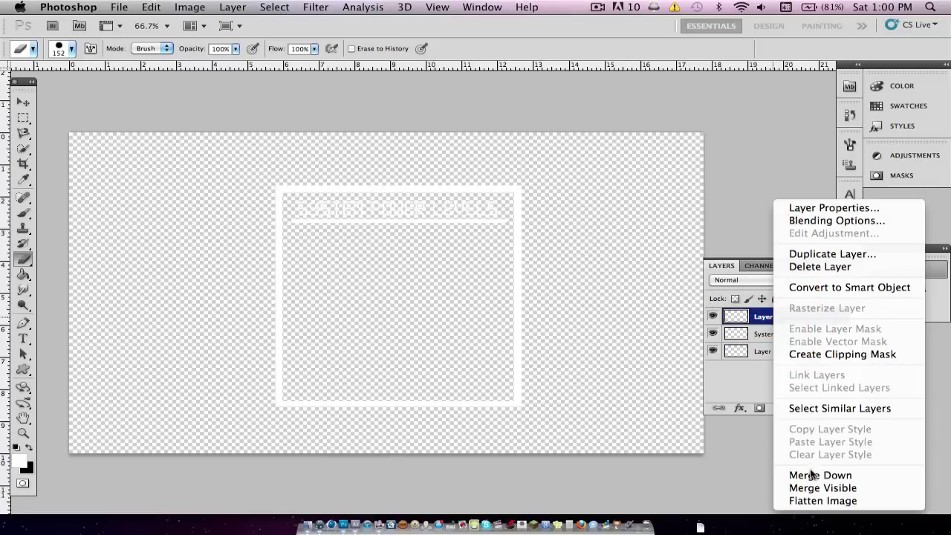
click(811, 474)
right_click(770, 321)
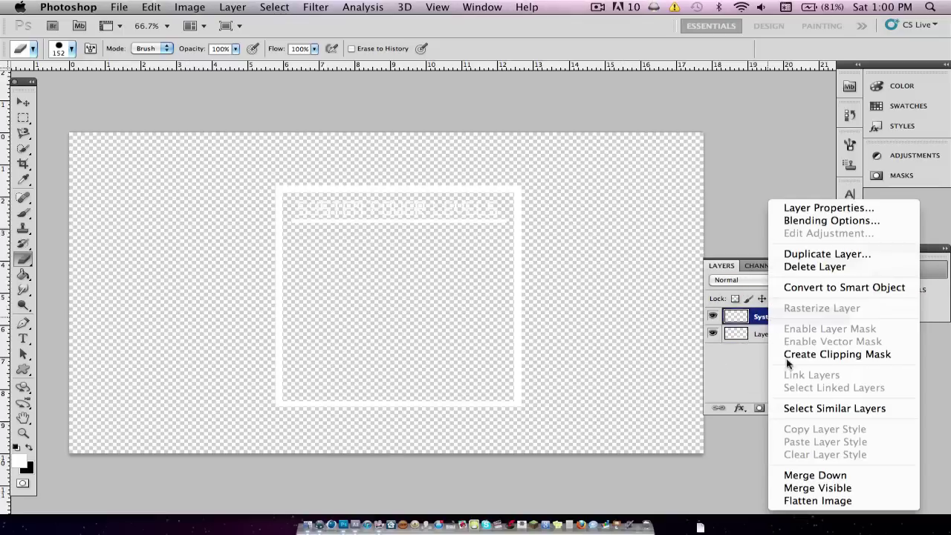
click(817, 475)
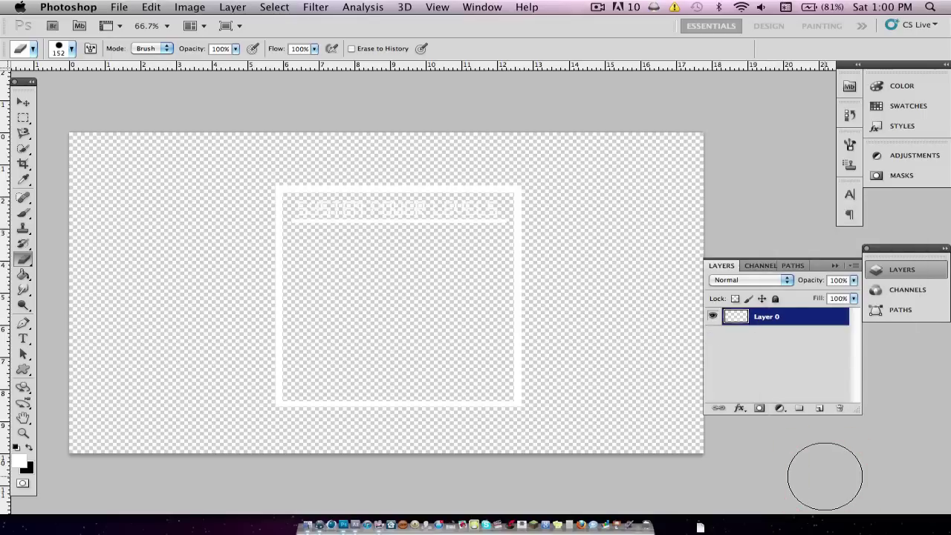
key(super+i)
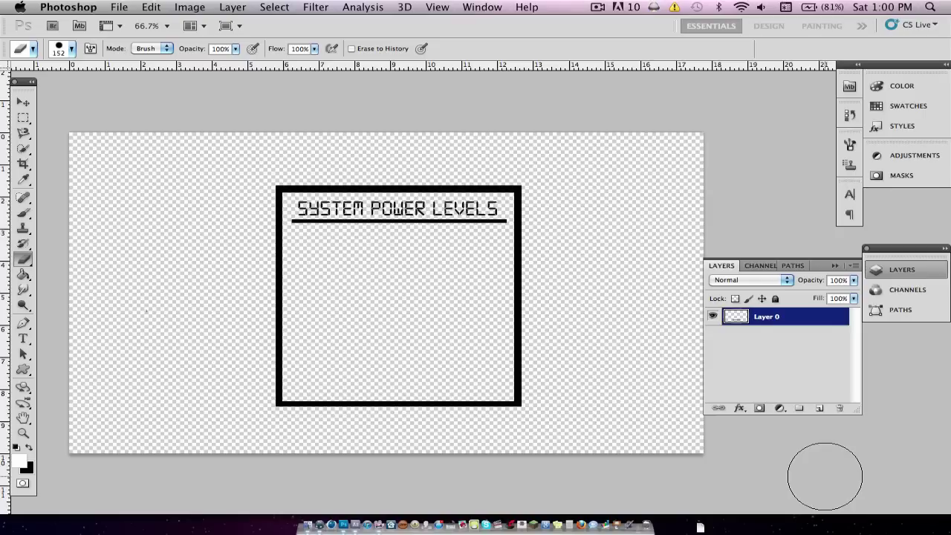
key(super+z)
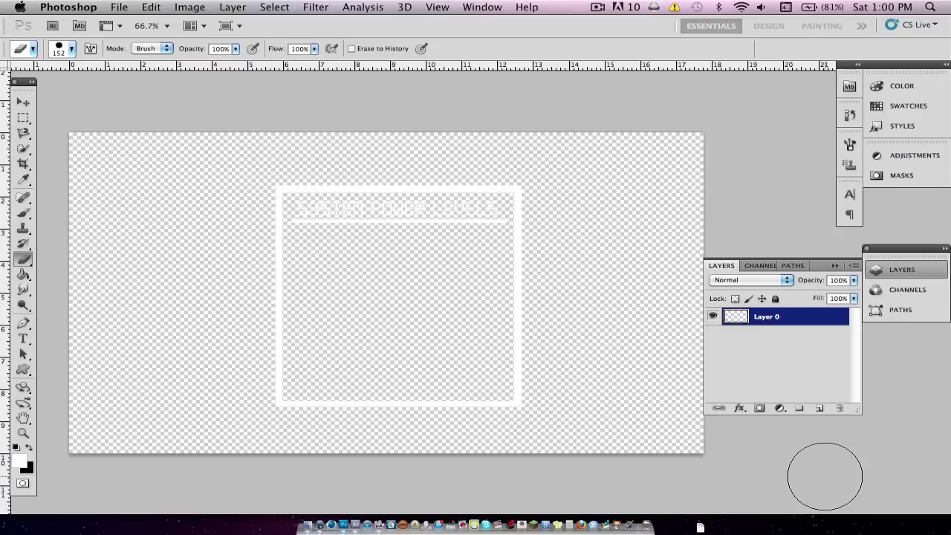
- Save the image for web as a transparent PNG-24 named HUD1.png on the Desktop
click(118, 8)
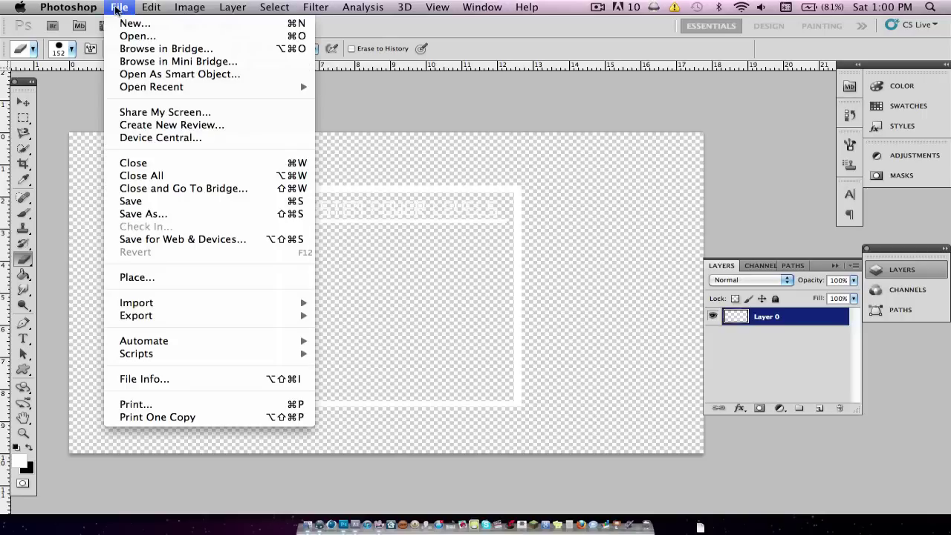
click(171, 237)
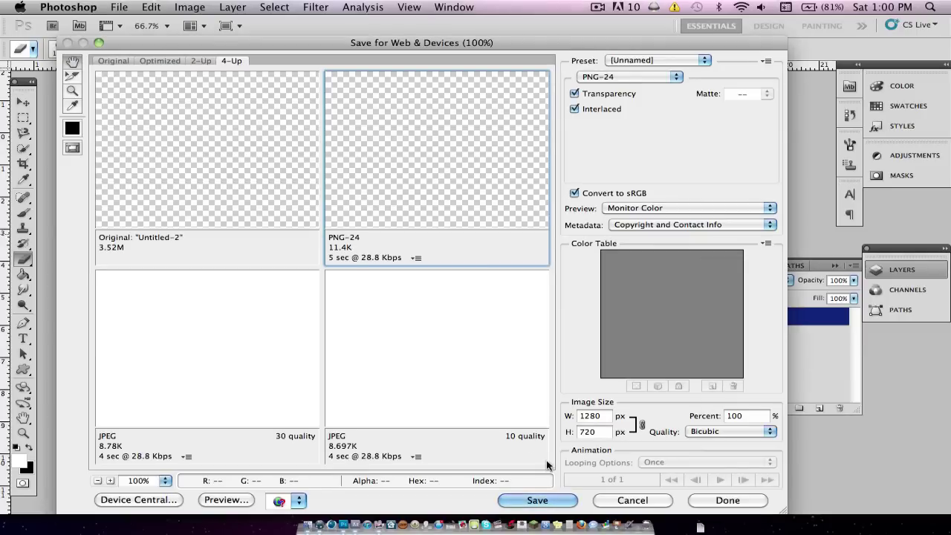
click(533, 501)
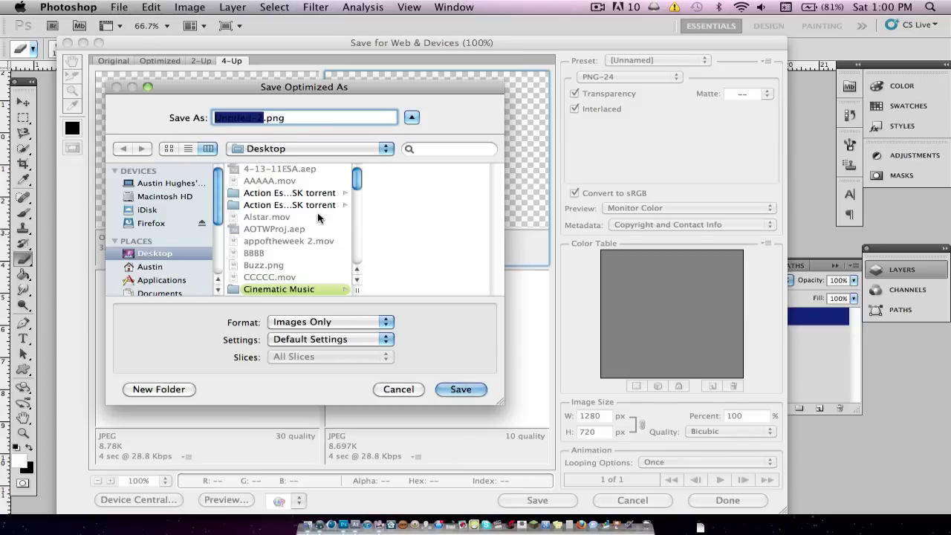
click(269, 119)
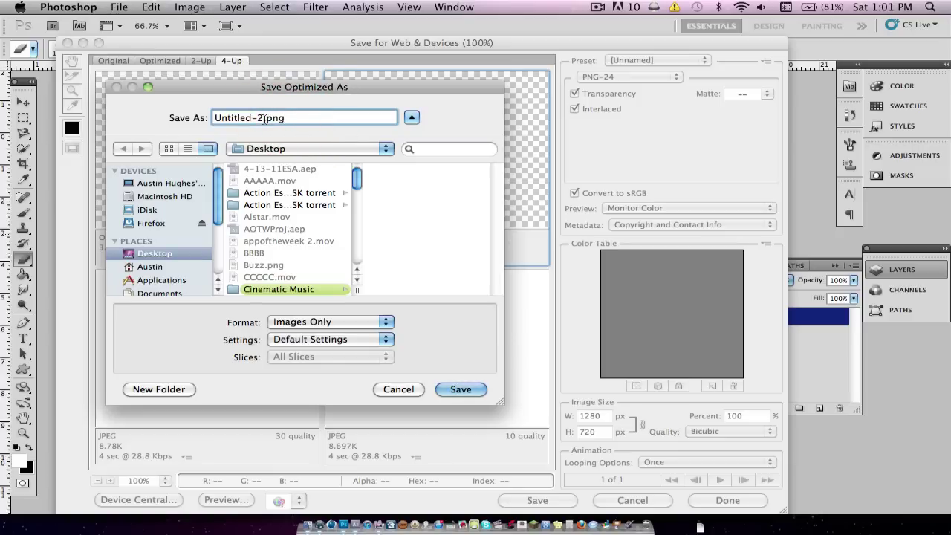
key(BackSpace)
key(BackSpace)
key(BackSpace)
key(BackSpace)
key(BackSpace)
key(BackSpace)
key(BackSpace)
key(BackSpace)
key(BackSpace)
key(BackSpace)
text(HUD1)
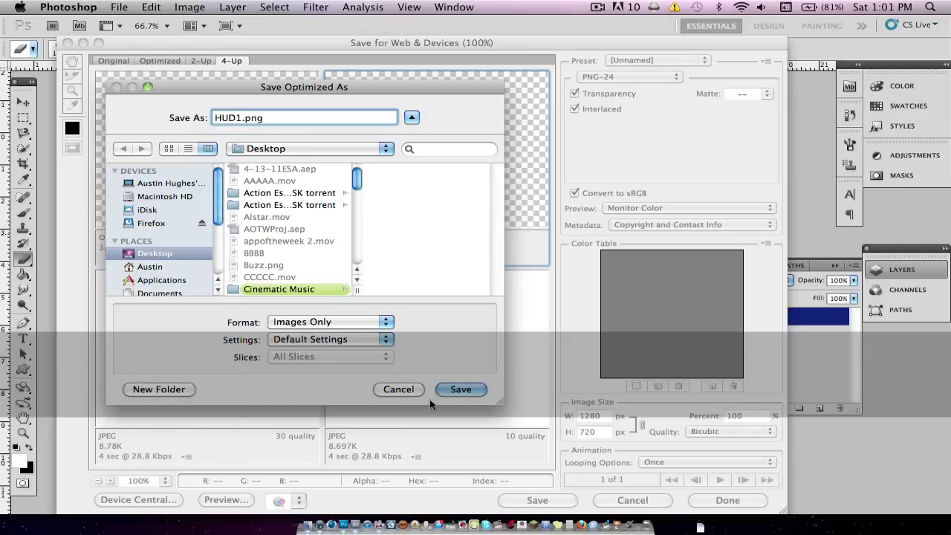
click(449, 389)
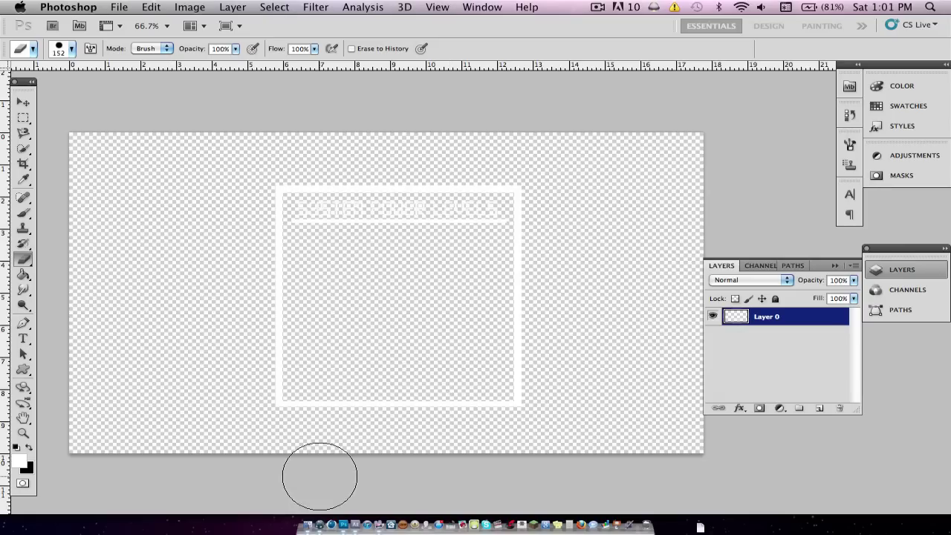
- Switch to After Effects and return the composition's current time to 0:00:00:00
click(355, 522)
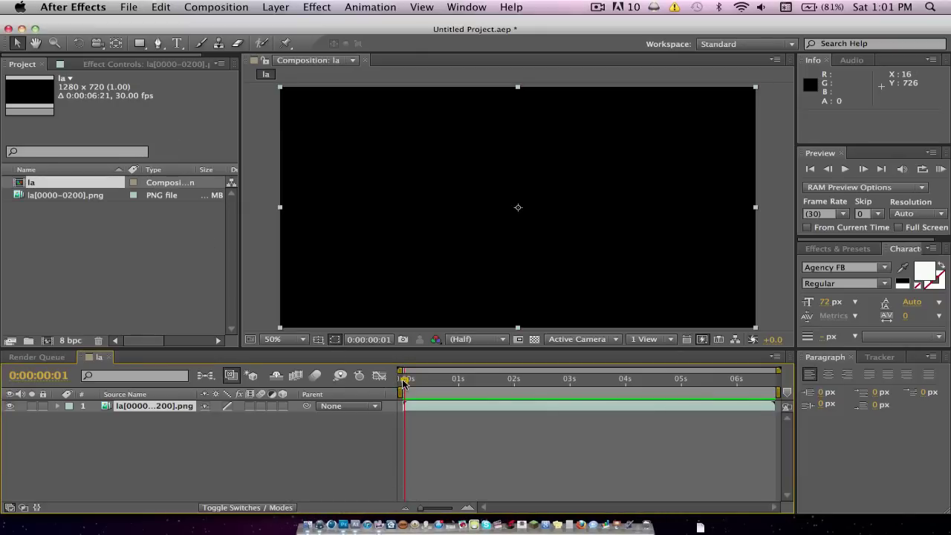
drag(403, 382, 336, 362)
- Find HUD1.png by searching for "Hud1" and import it into the project as footage
right_click(119, 243)
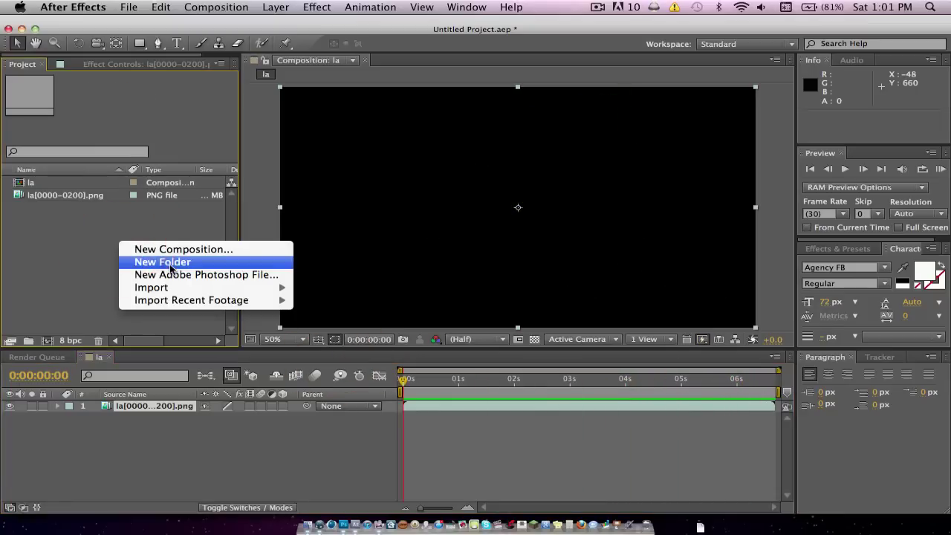
mouse_move(172, 287)
click(375, 289)
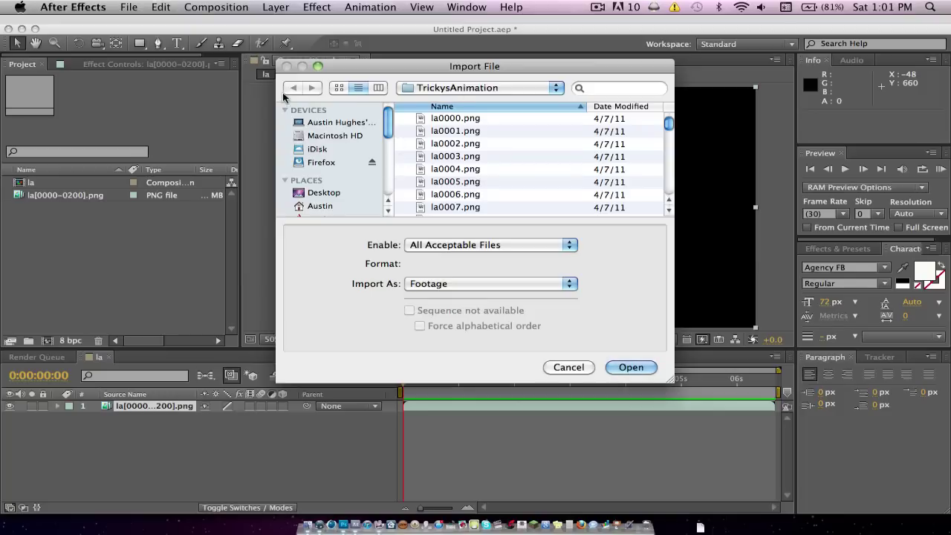
click(324, 192)
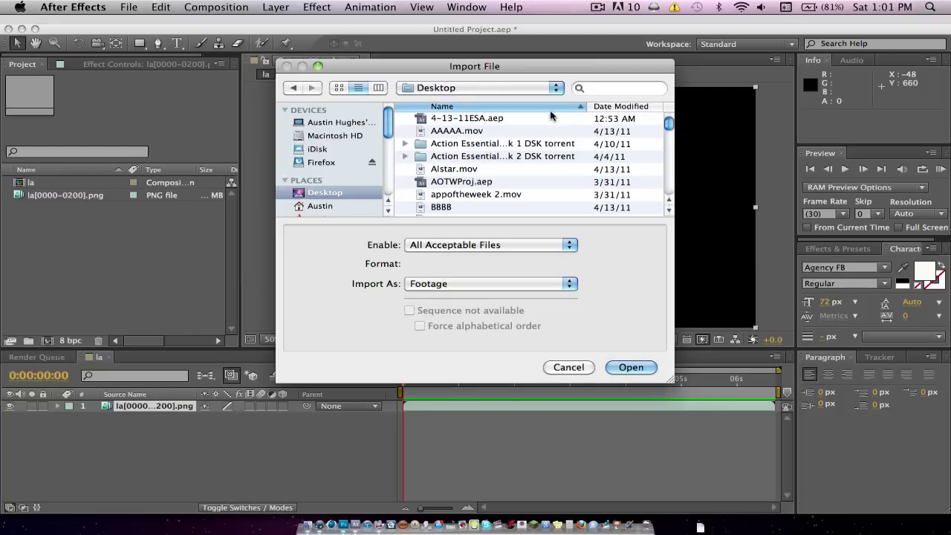
click(604, 89)
text(Hud)
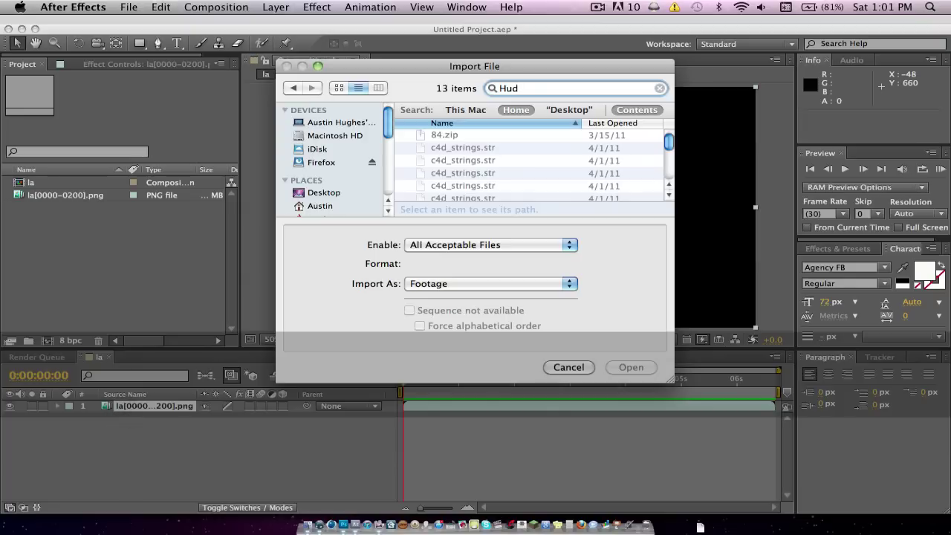
text(1)
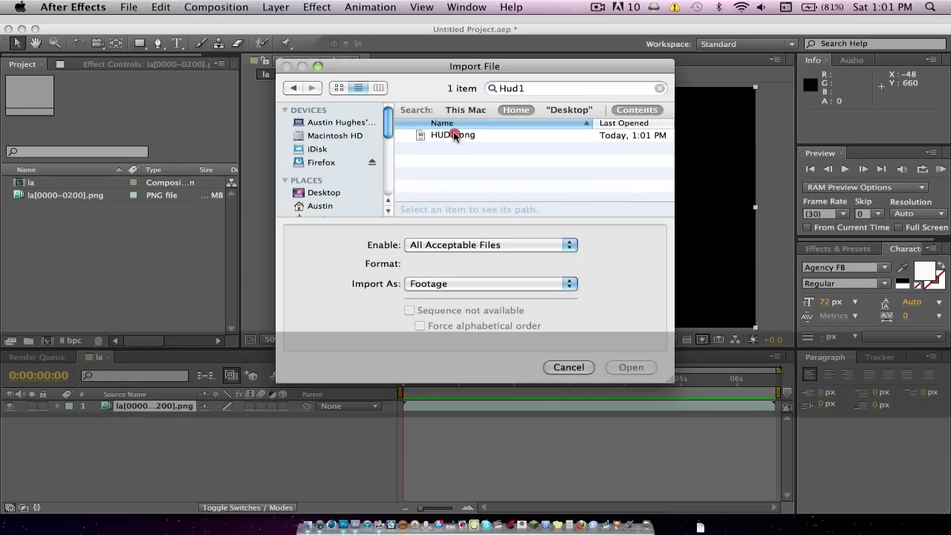
drag(446, 135, 122, 215)
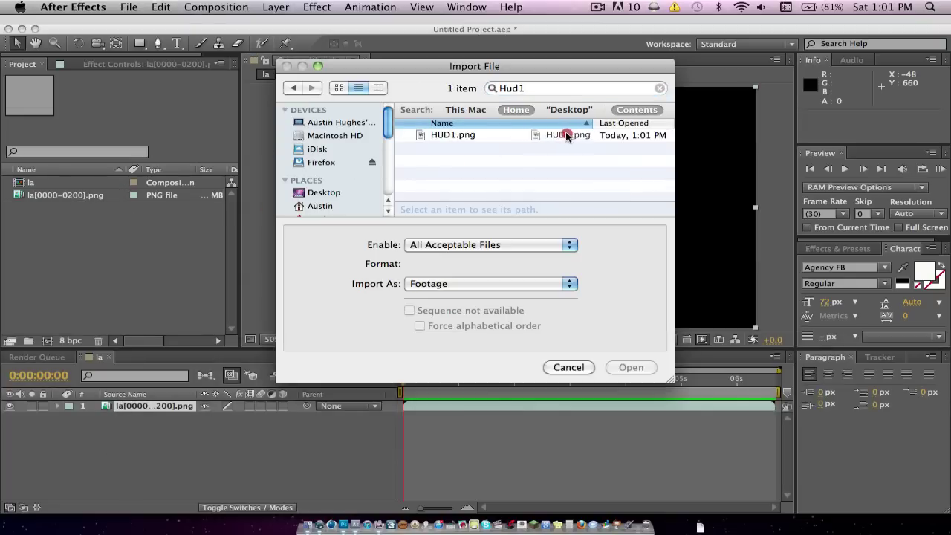
click(550, 135)
click(628, 366)
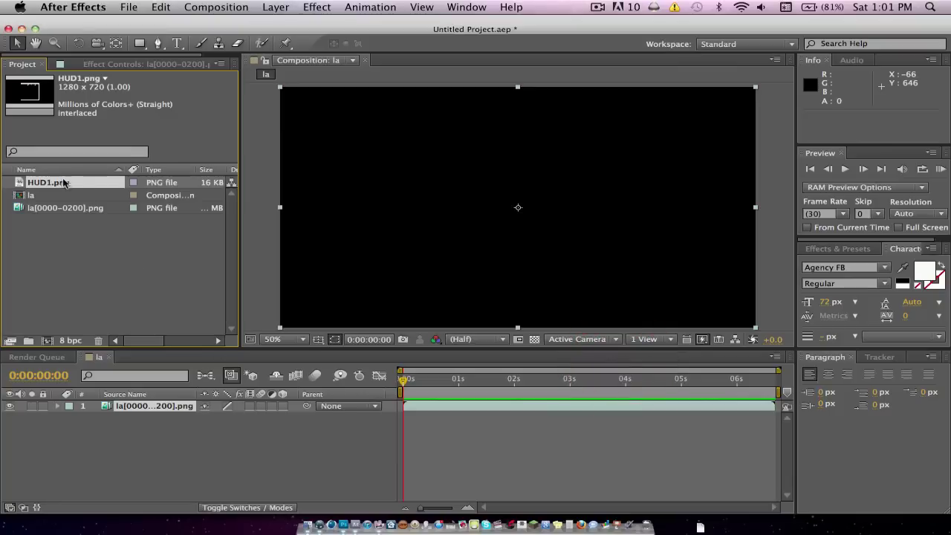
- Add HUD1.png as the top layer of the la composition and set the current time to 0:00:01:15
drag(55, 183, 159, 406)
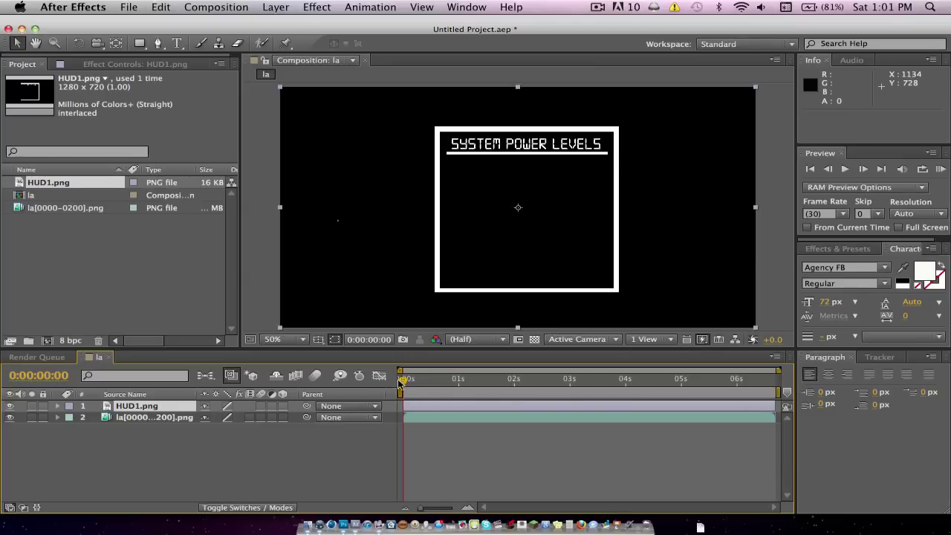
drag(402, 380, 485, 380)
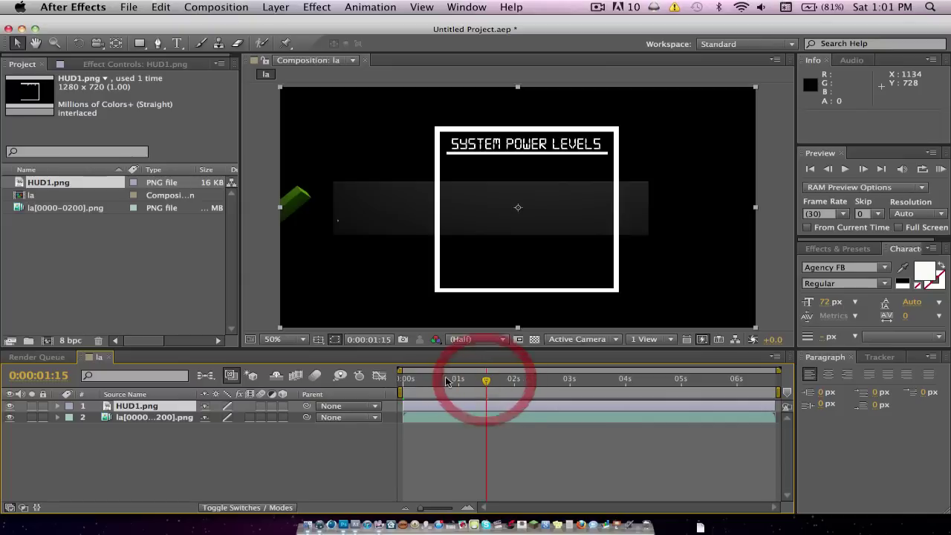
- Scale the HUD1.png layer to about 39% and move it to about 1162, 608 in the frame's lower-right corner
click(285, 92)
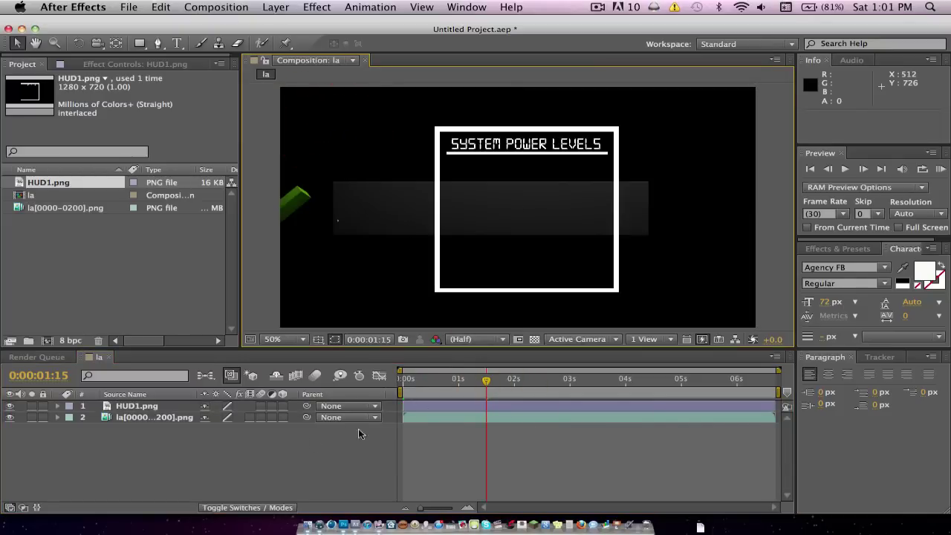
click(133, 408)
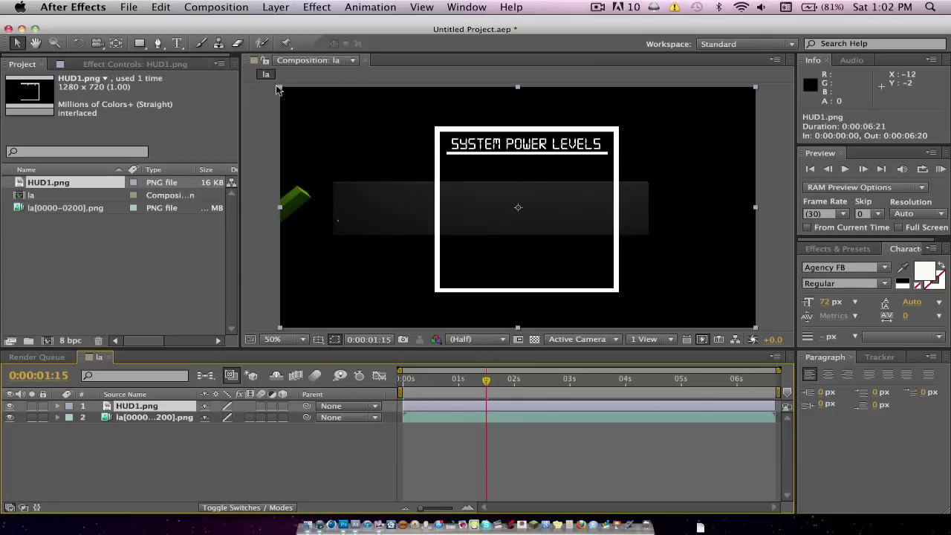
drag(281, 89, 407, 162)
drag(425, 162, 401, 162)
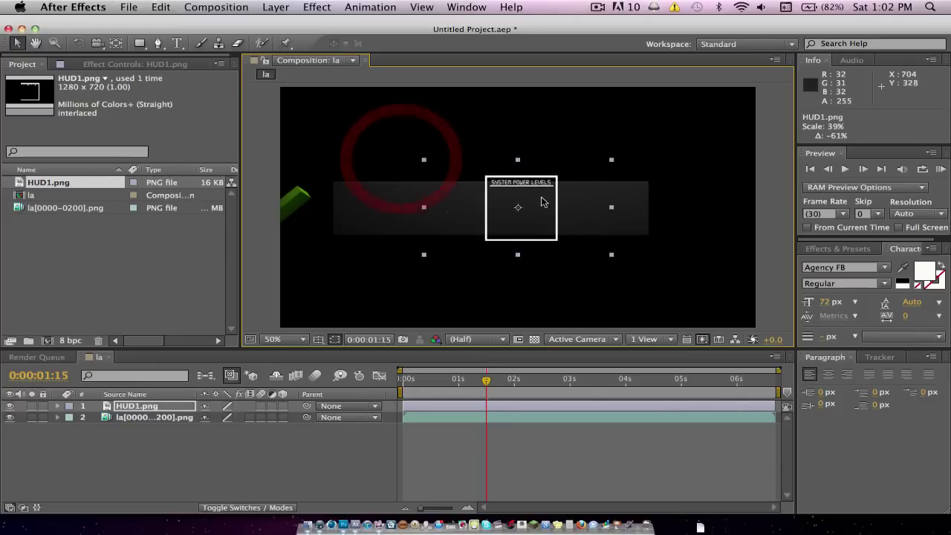
drag(544, 208, 740, 296)
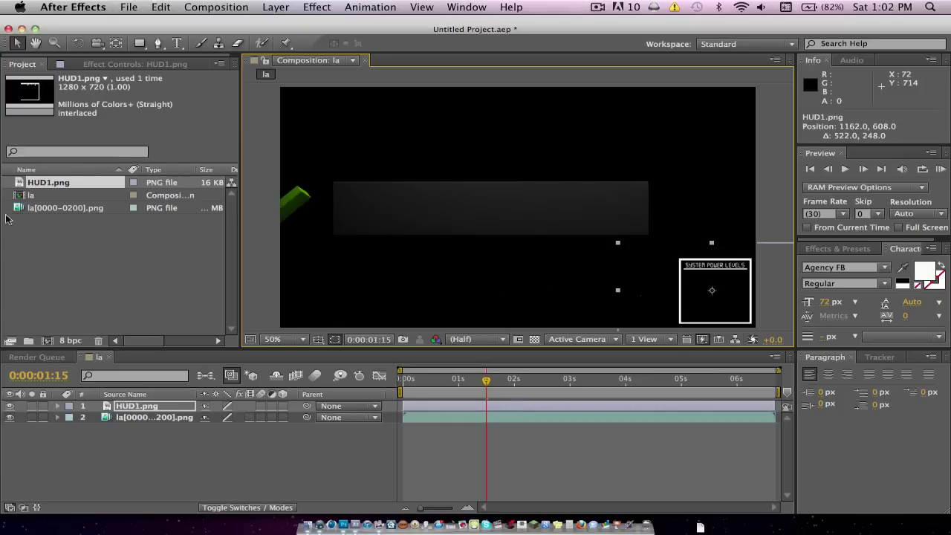
- Create a white 1280 × 720 px solid layer above HUD1.png
click(553, 410)
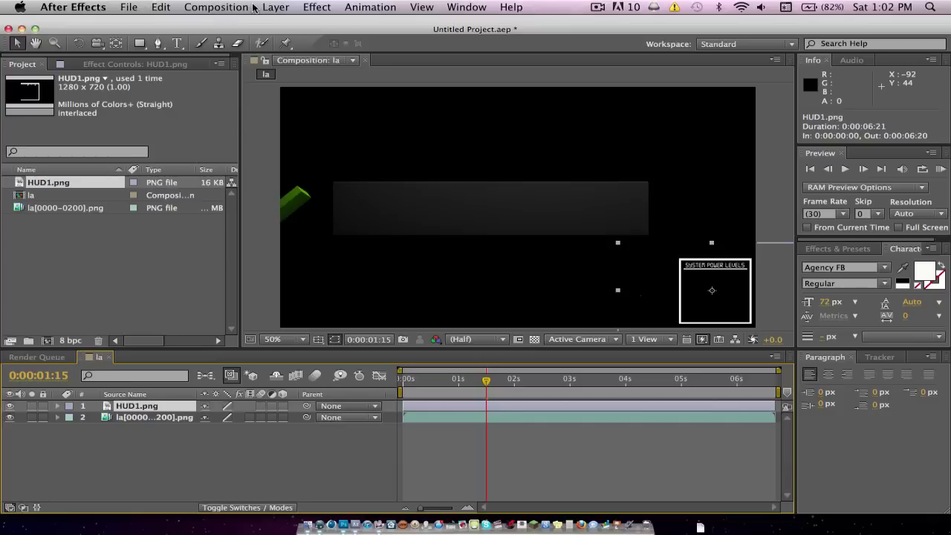
click(275, 7)
mouse_move(280, 30)
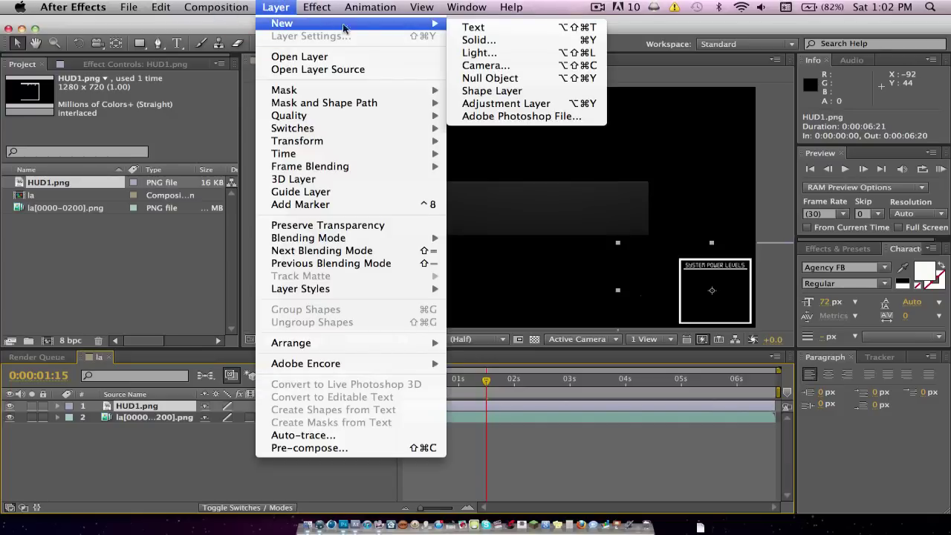
click(477, 40)
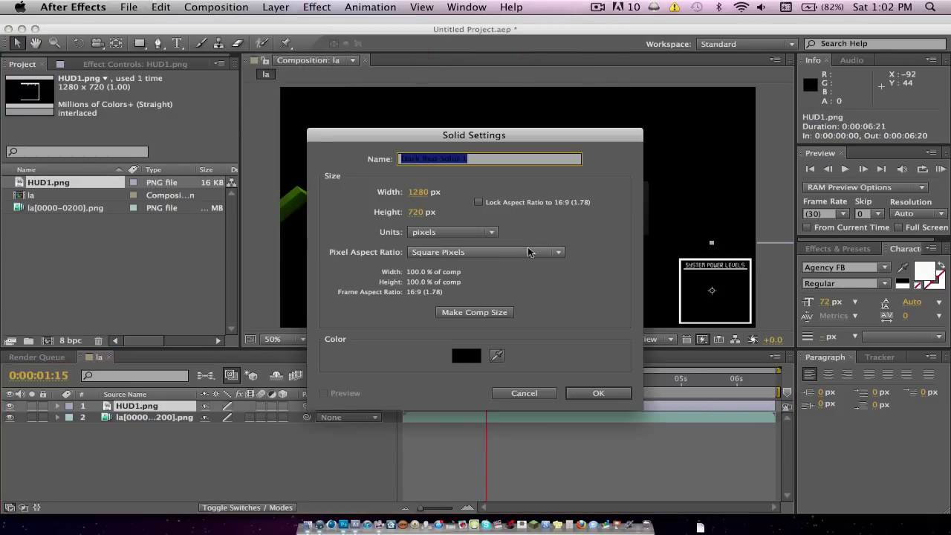
click(465, 357)
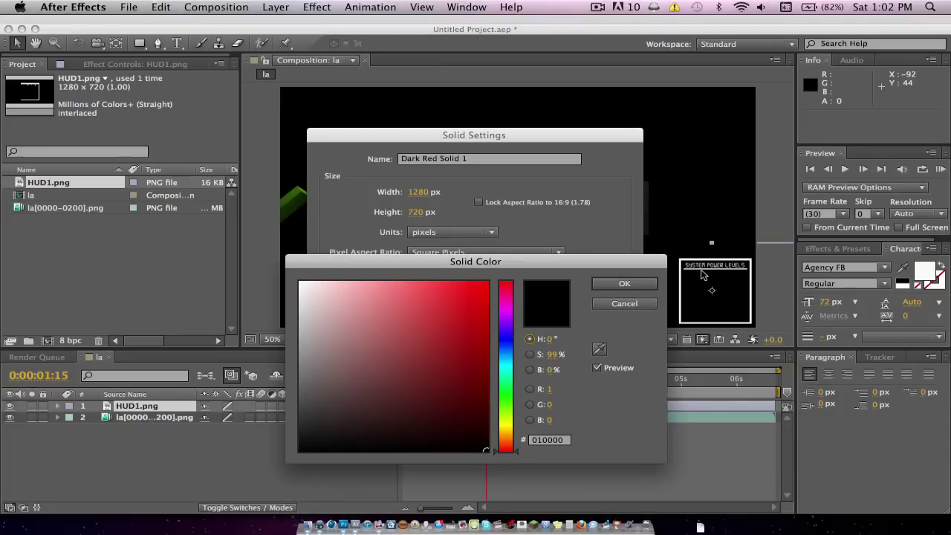
click(298, 282)
click(617, 283)
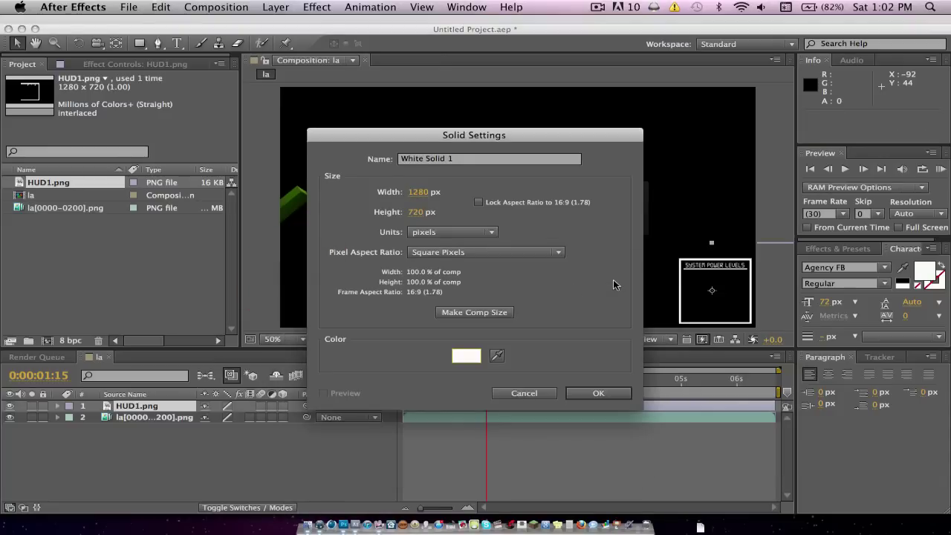
click(574, 391)
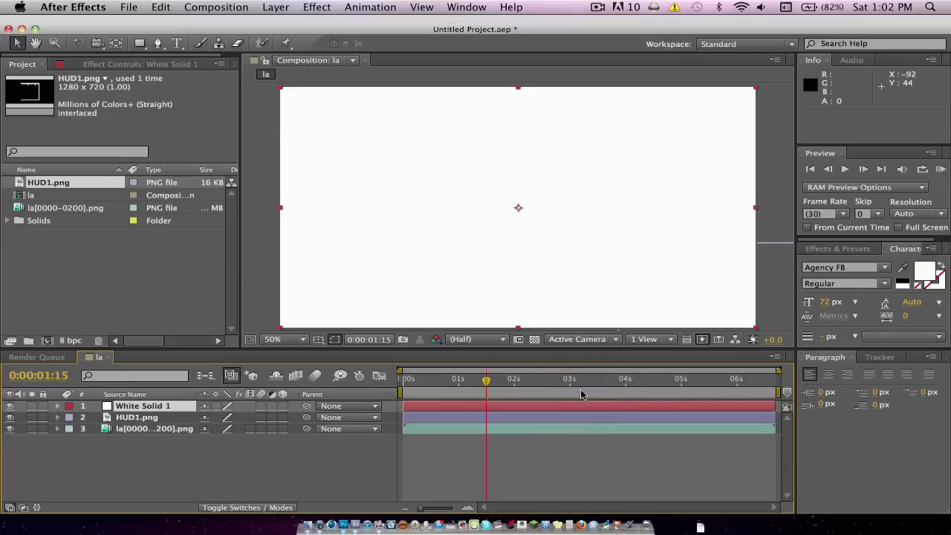
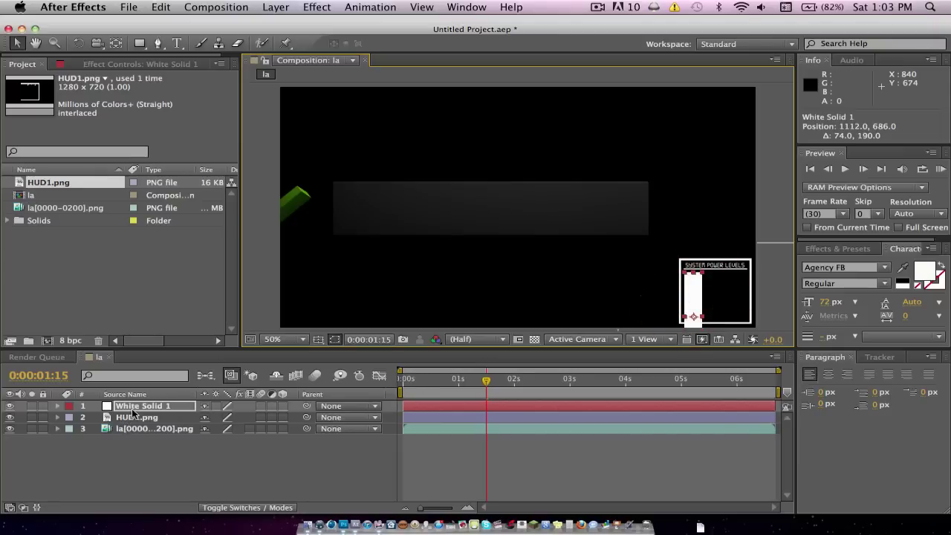
- Duplicate the White Solid 1 layer and set the upper copy's blending mode to Subtract
key(super+d)
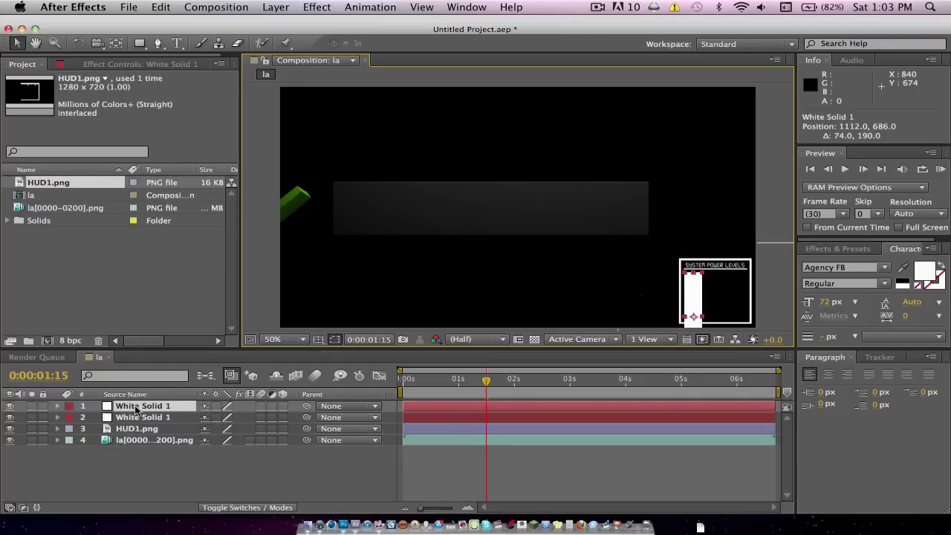
right_click(136, 410)
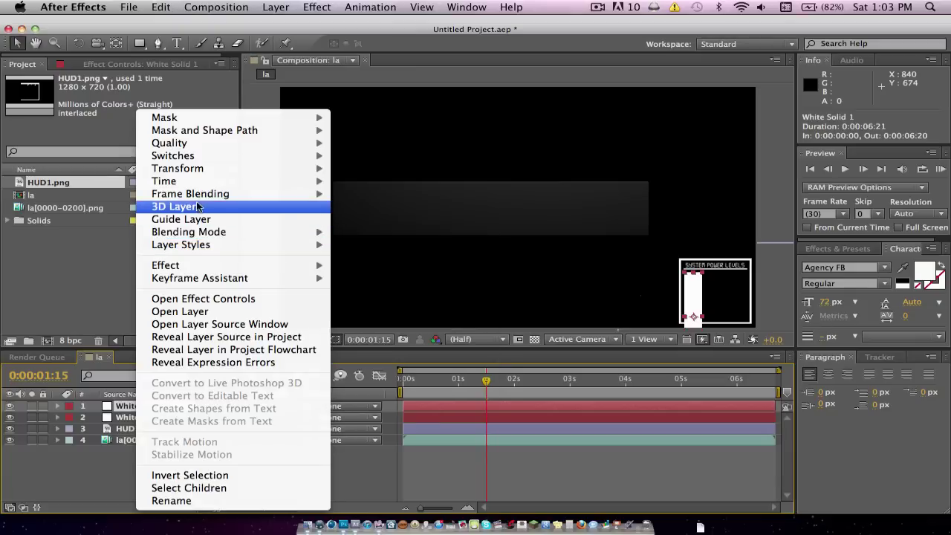
mouse_move(196, 199)
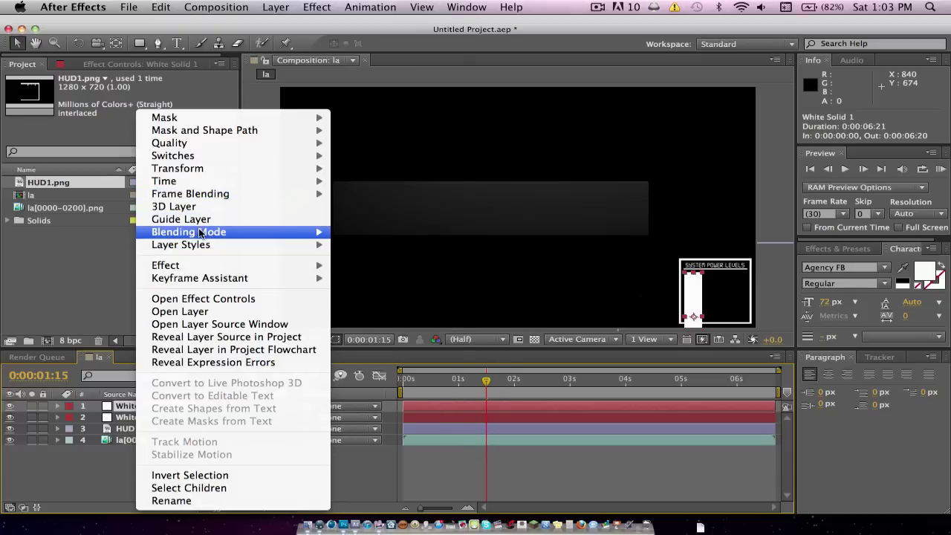
mouse_move(199, 233)
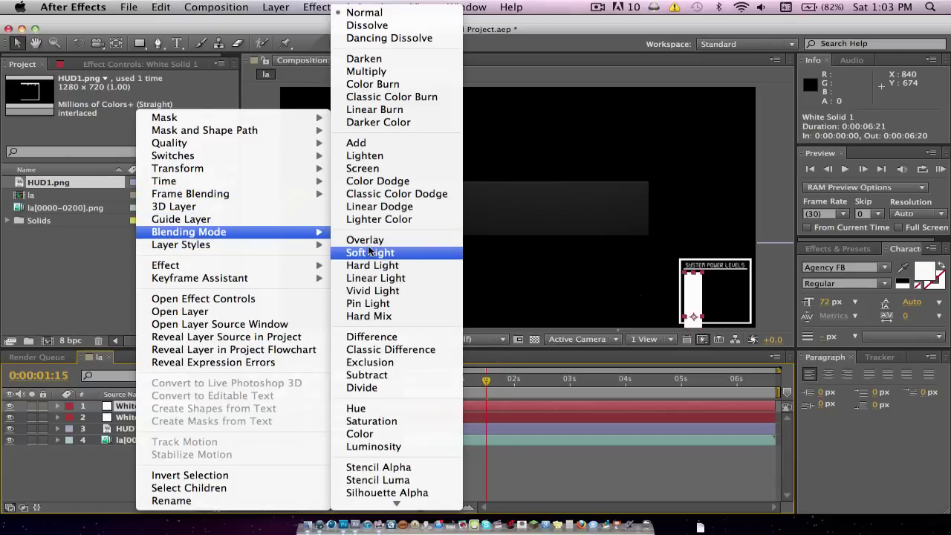
click(386, 377)
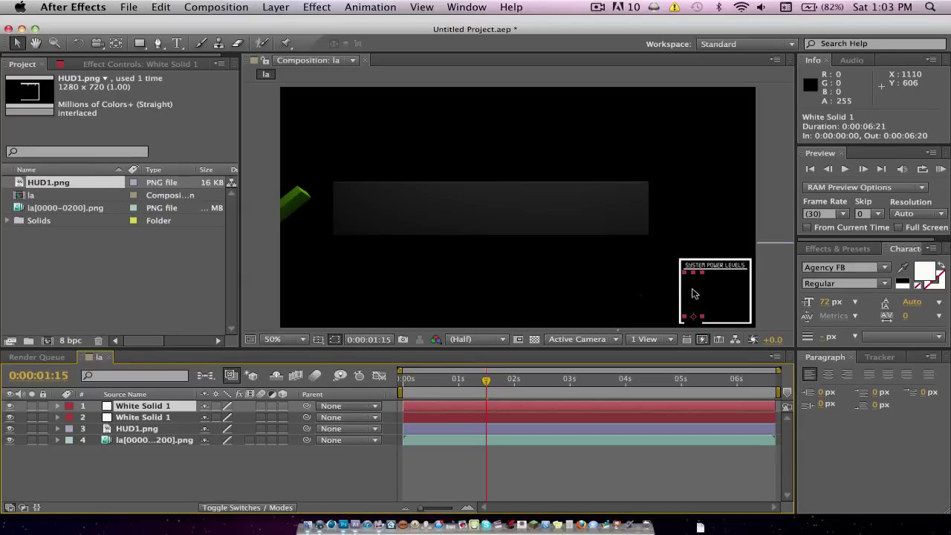
- Place HUD1.png above both solids and move the Subtract copy straight down to position 1112, 836, uncovering the white bar
drag(149, 433, 145, 406)
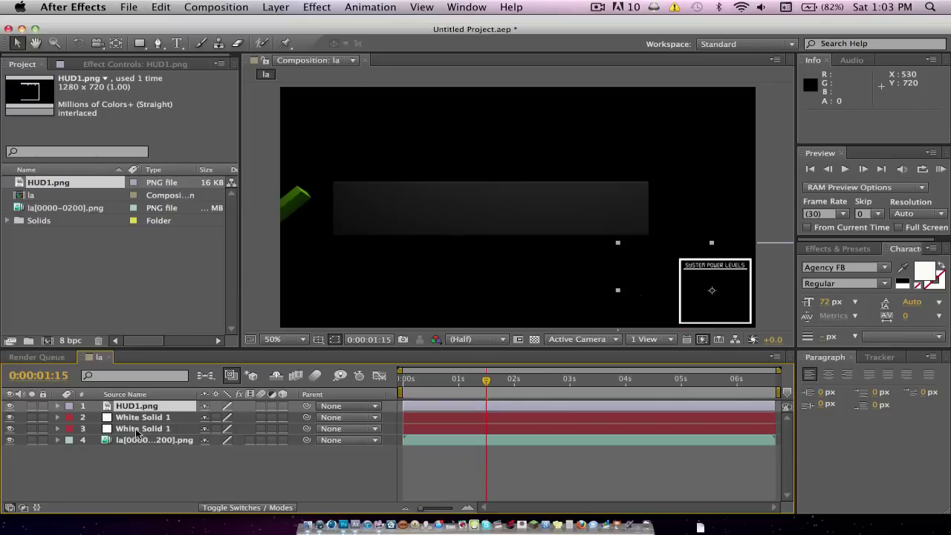
click(136, 430)
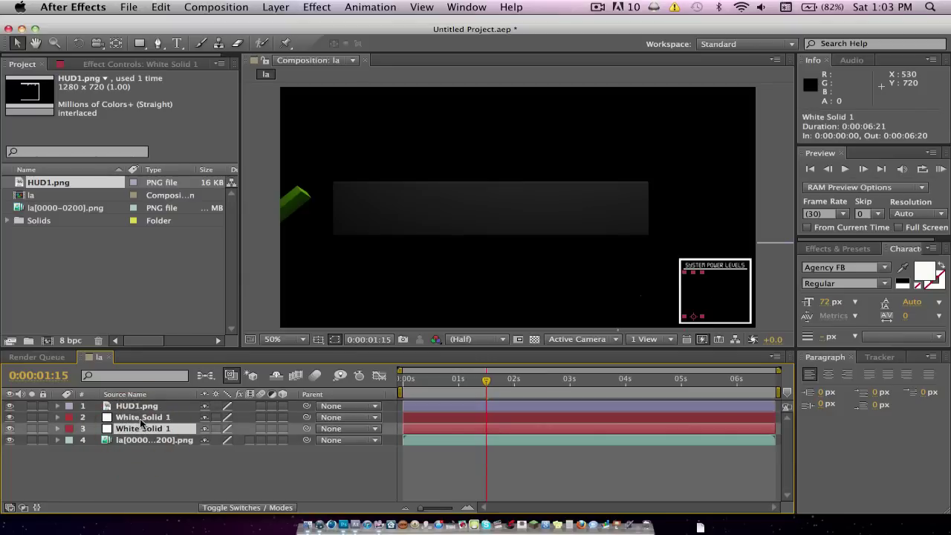
click(140, 419)
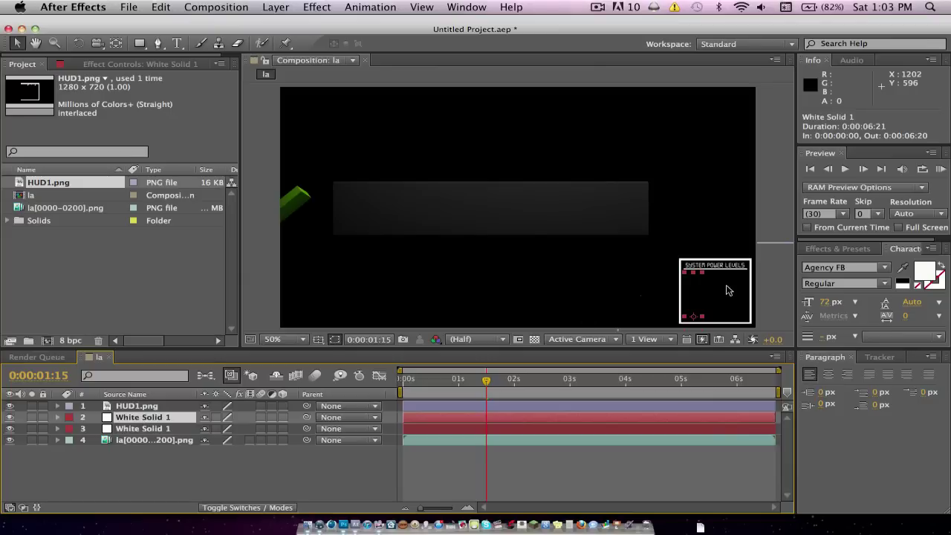
drag(696, 291, 696, 308)
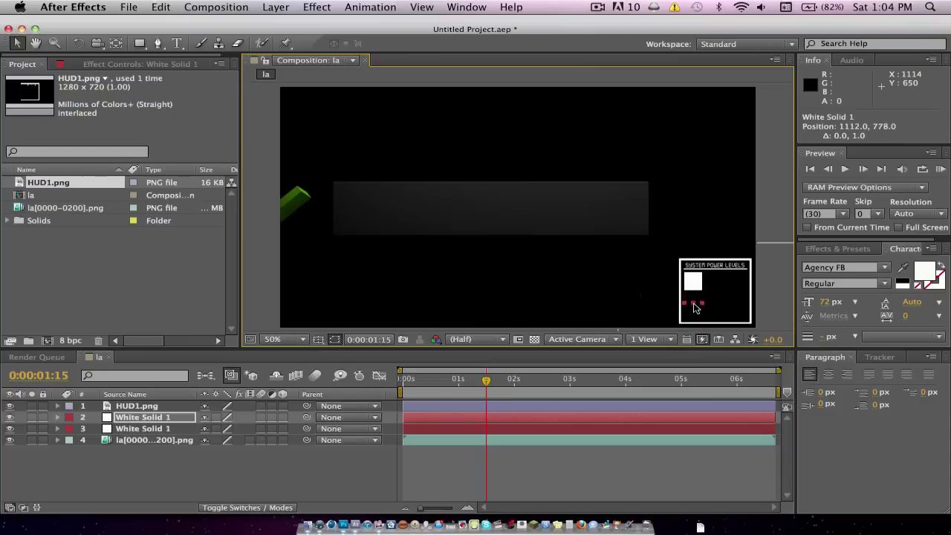
drag(693, 306, 694, 309)
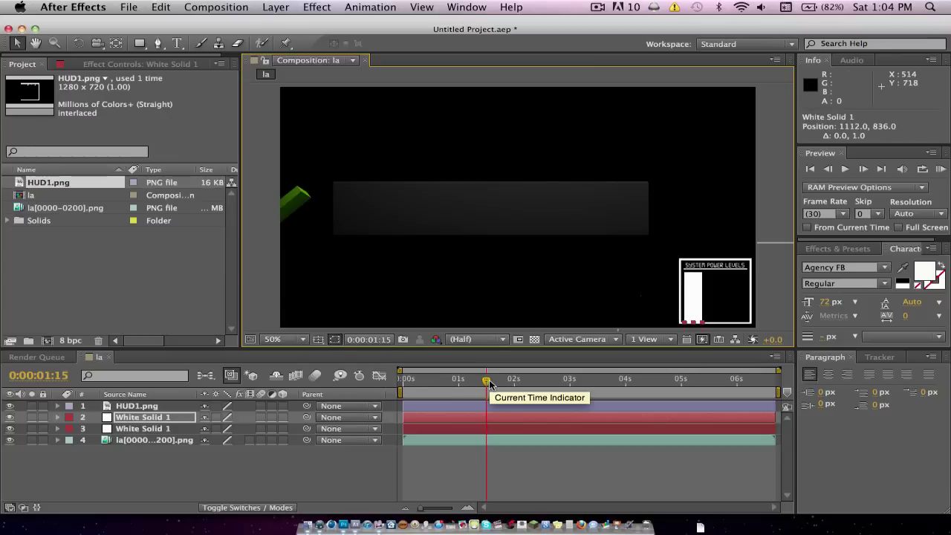
- Return the current time to 0:00:00:00 and expand the Transform properties of the lower White Solid 1 layer
drag(487, 382, 403, 381)
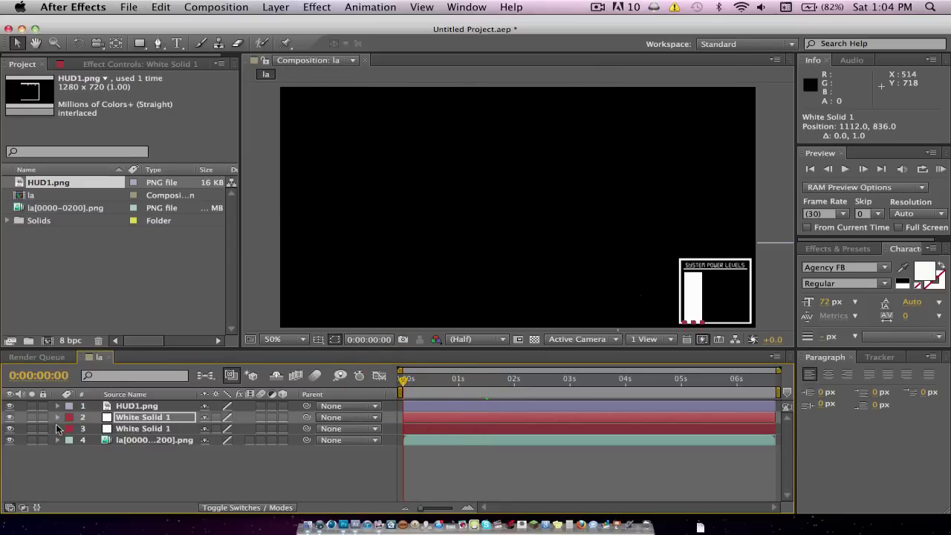
click(122, 429)
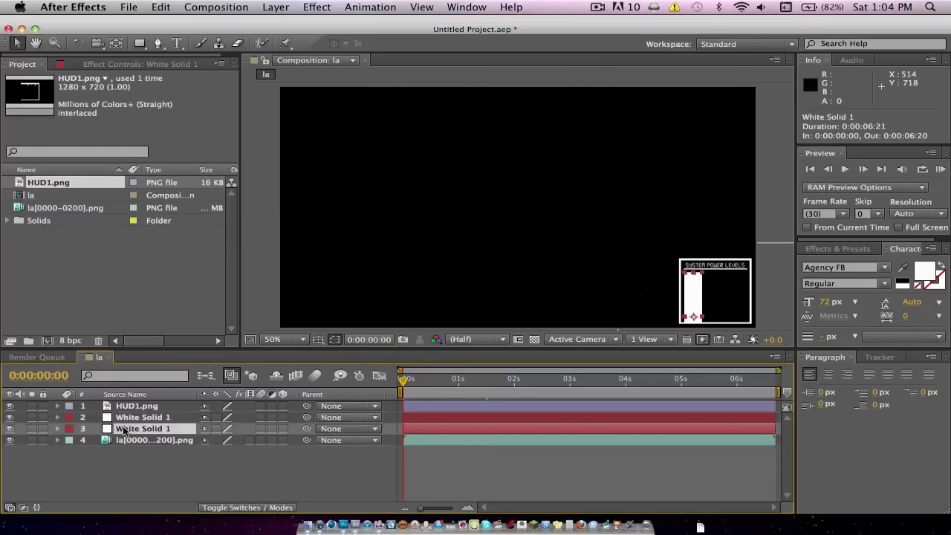
click(59, 429)
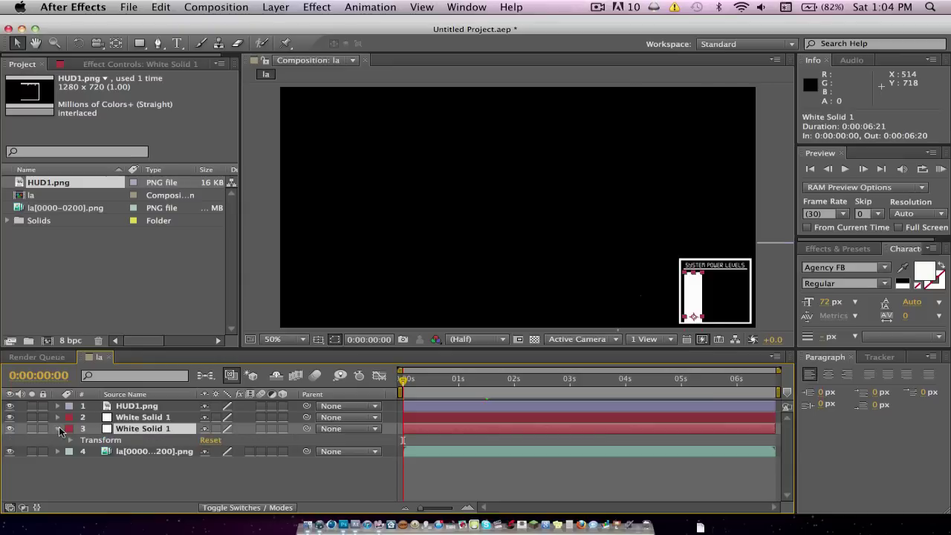
click(71, 441)
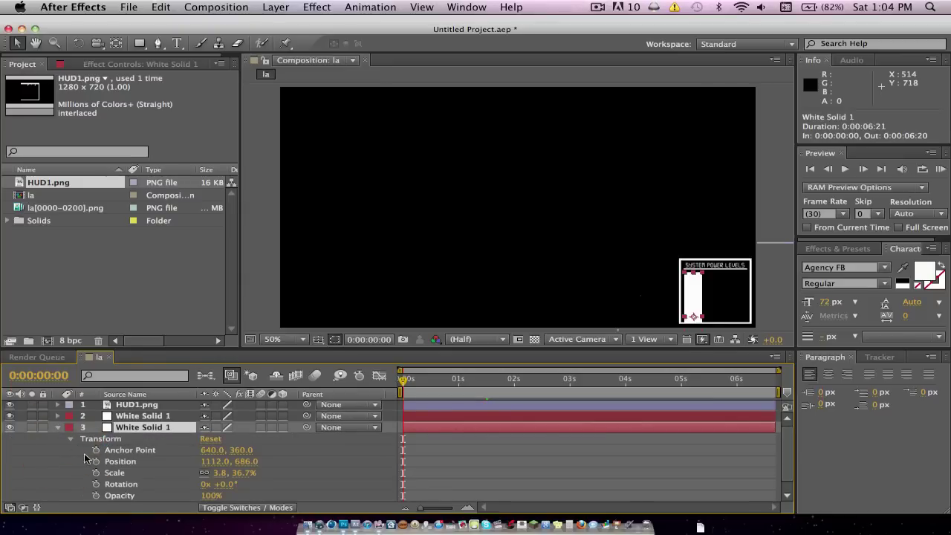
- Try a 70% opacity on the lower White Solid 1 layer, then set it back to 100%
scroll(85, 459, down, 1)
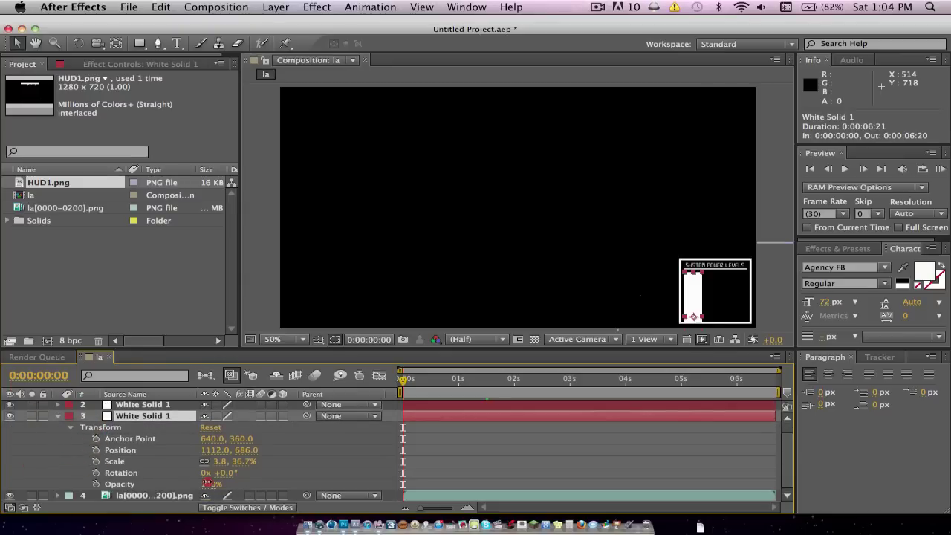
drag(209, 485, 178, 482)
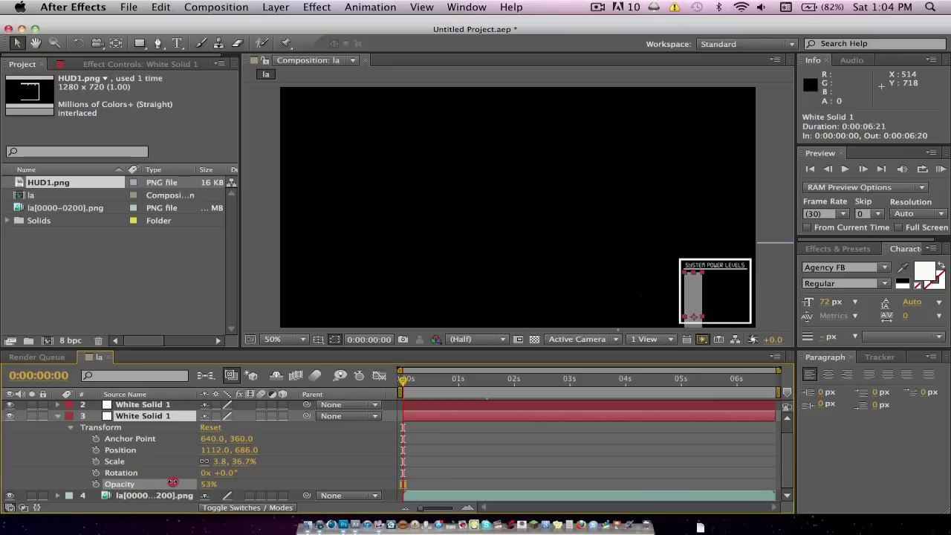
drag(172, 483, 183, 478)
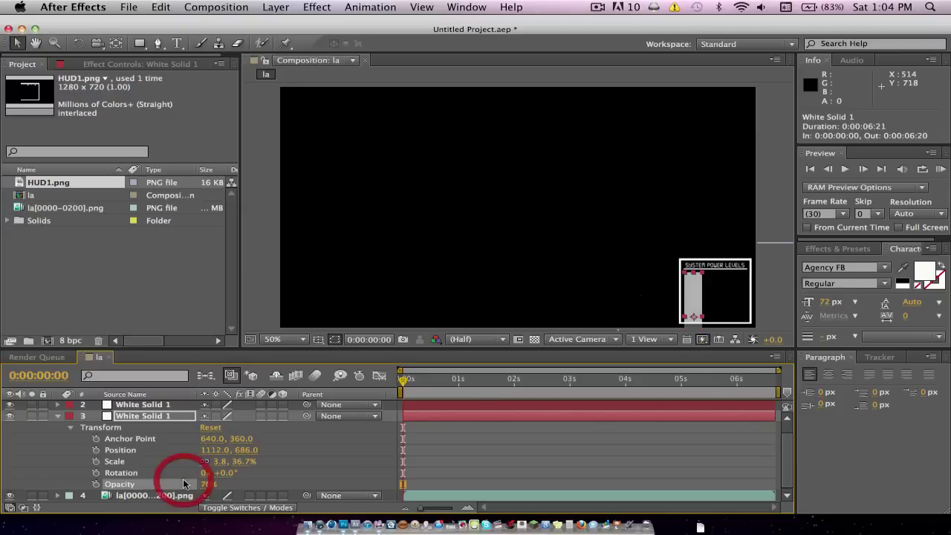
scroll(152, 452, up, 1)
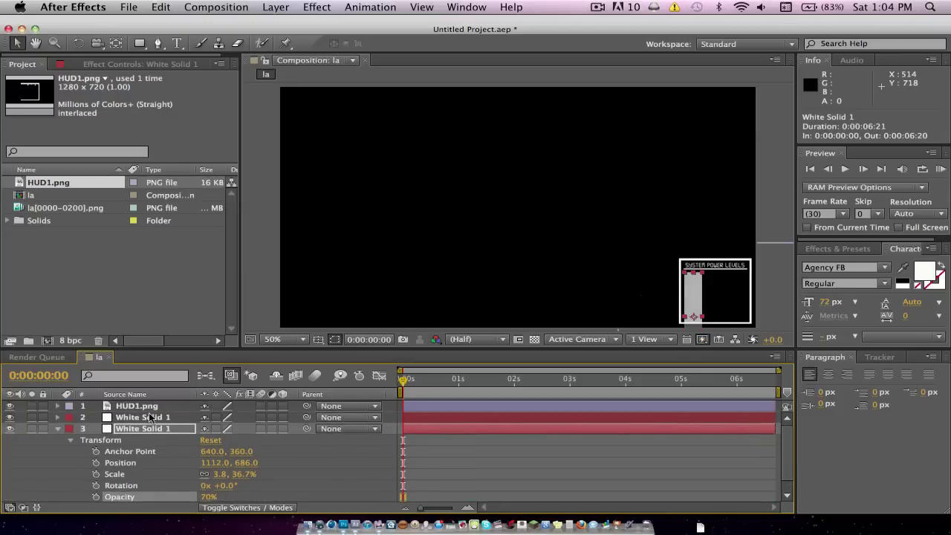
click(149, 418)
click(58, 418)
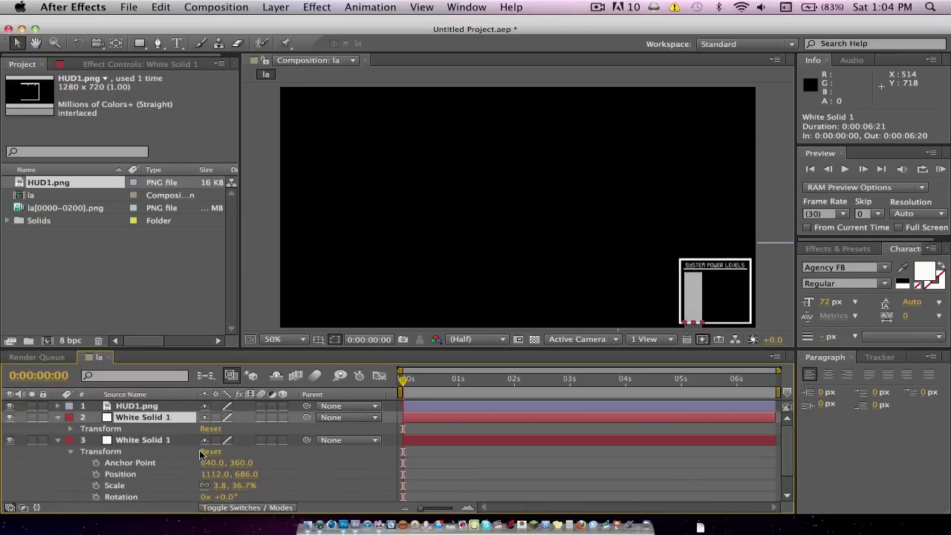
scroll(199, 450, down, 3)
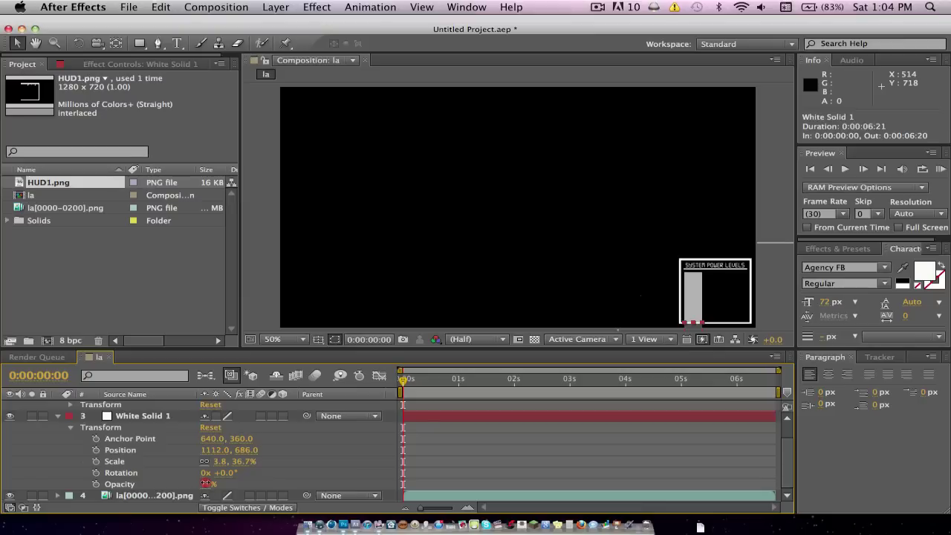
drag(207, 484, 245, 480)
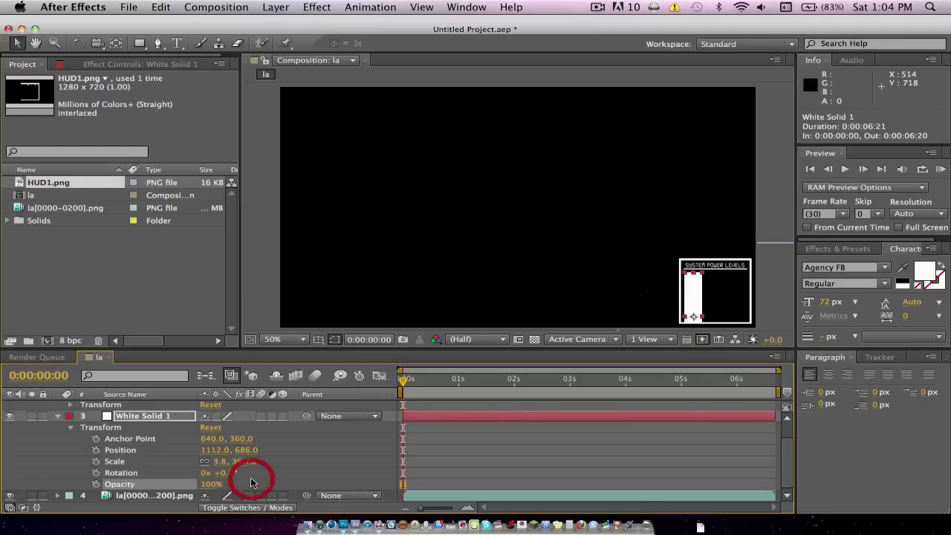
scroll(106, 440, up, 1)
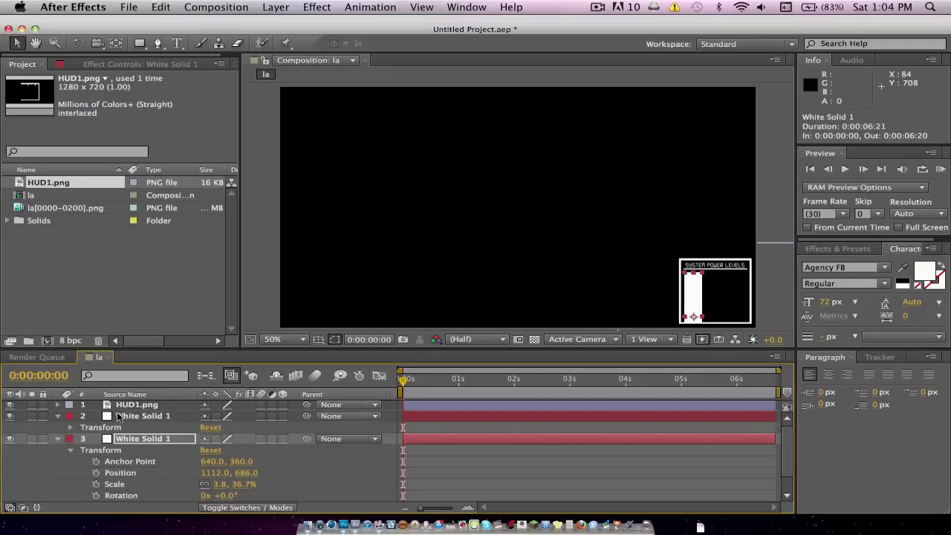
- Set the lower White Solid 1 layer's position to 1112, 704 and start keyframing Position at 0:00:00:00
click(58, 416)
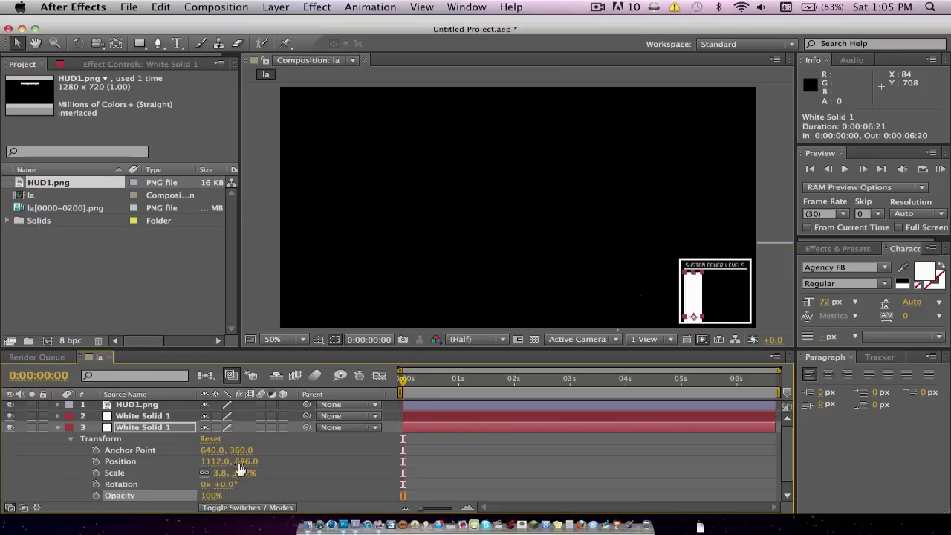
drag(240, 464, 267, 453)
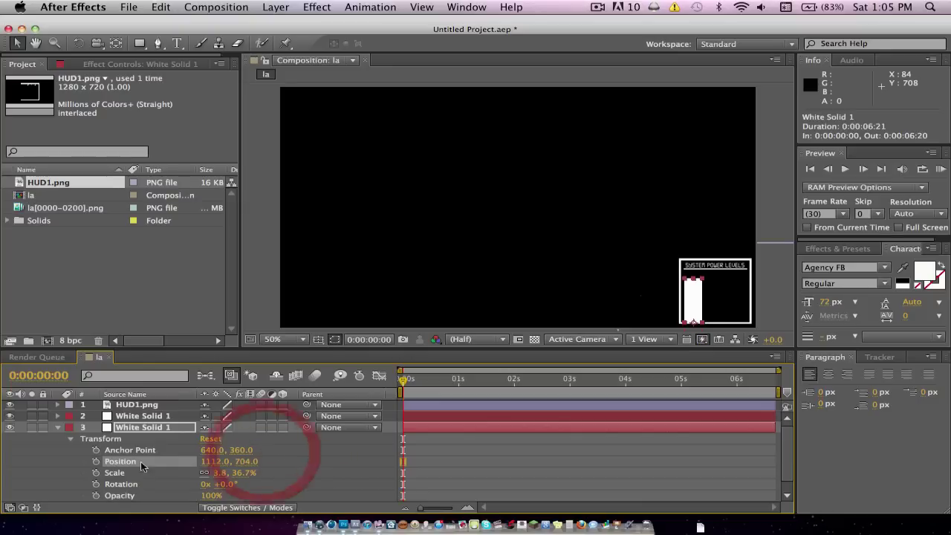
click(96, 461)
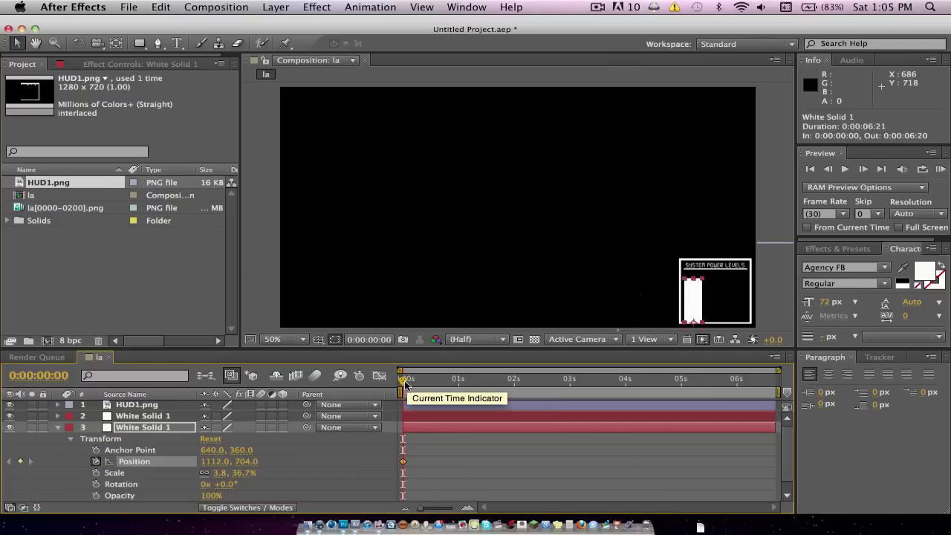
- Keyframe the white bar at a lower position at 0:00:00:10, and raise it to vertical position 703 at 0:00:00:20
drag(405, 380, 423, 379)
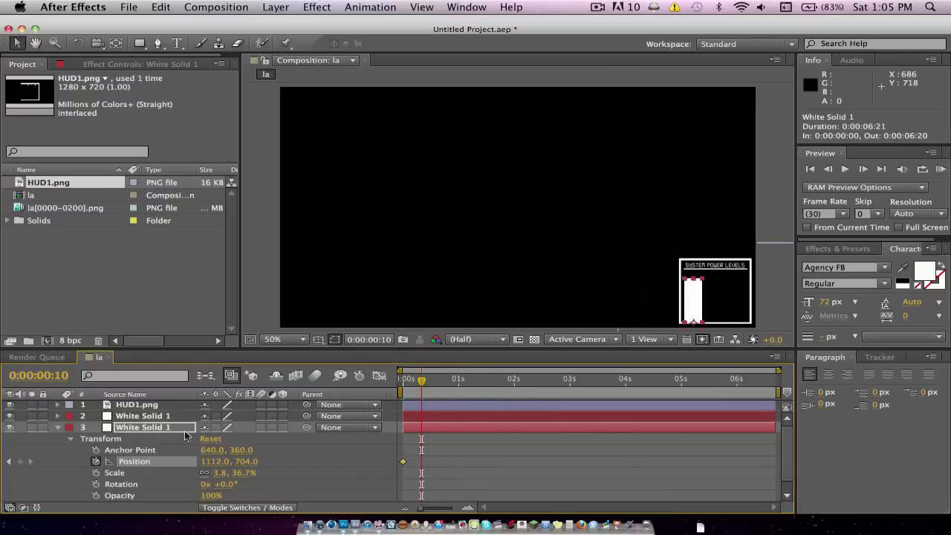
drag(244, 461, 289, 461)
drag(421, 381, 440, 380)
drag(244, 462, 202, 458)
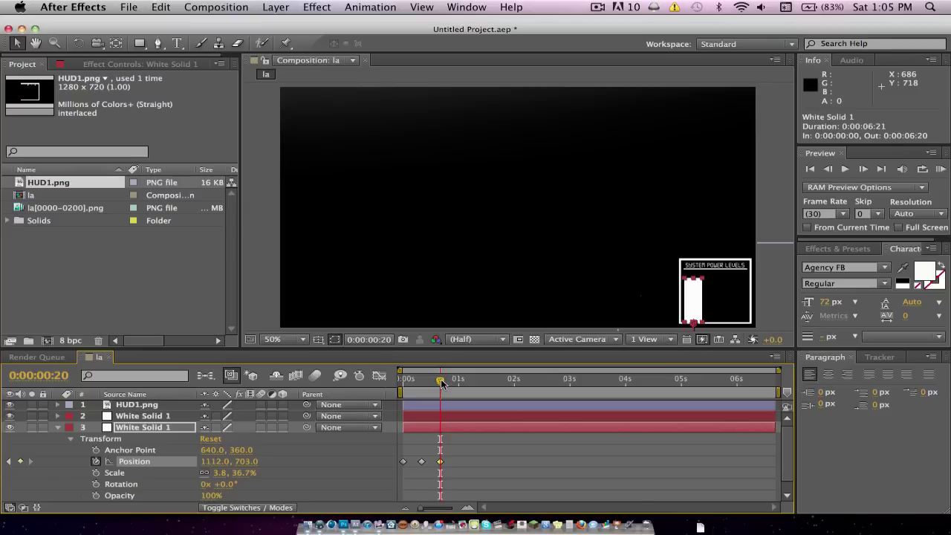
- Keyframe the white bar's vertical position at 717 on 0:00:01:02, 752 on 0:00:01:18 and 713 on 0:00:01:29
drag(444, 380, 462, 380)
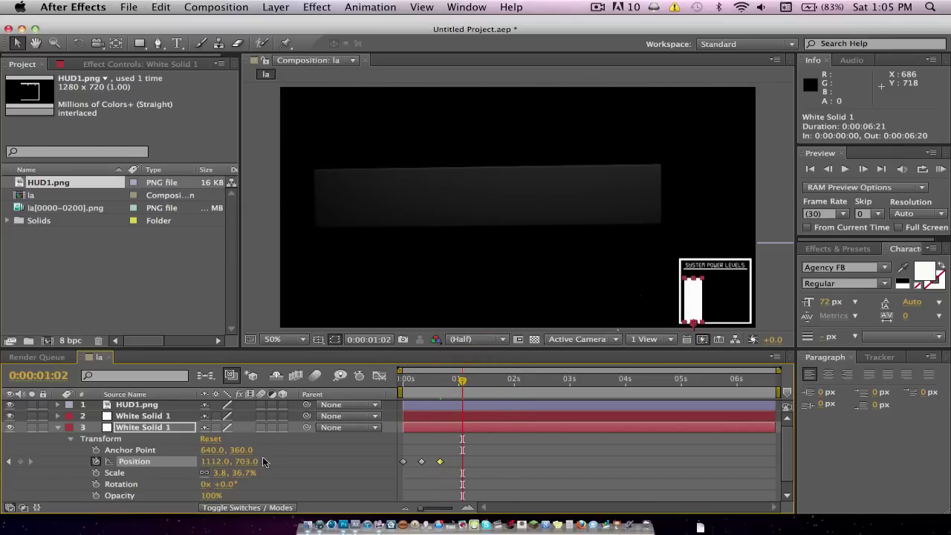
drag(247, 461, 258, 459)
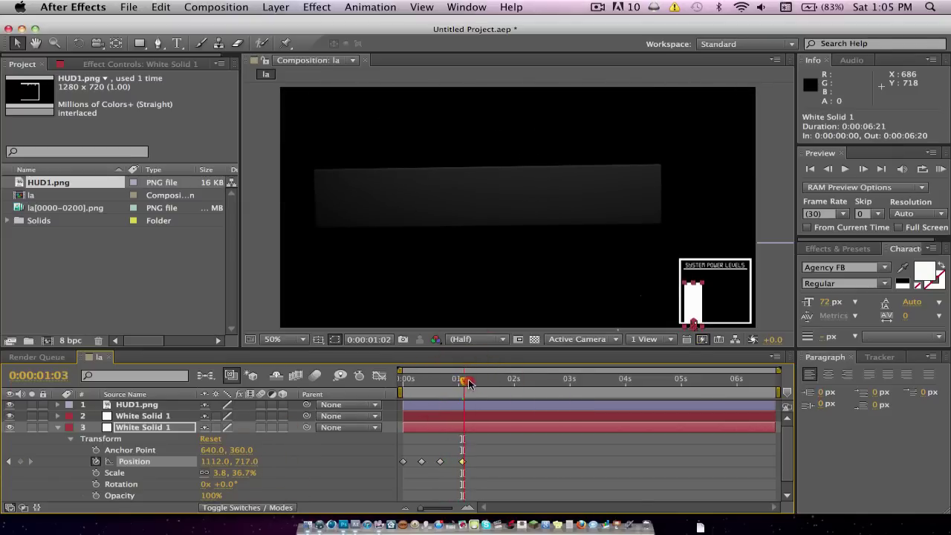
drag(462, 382, 492, 381)
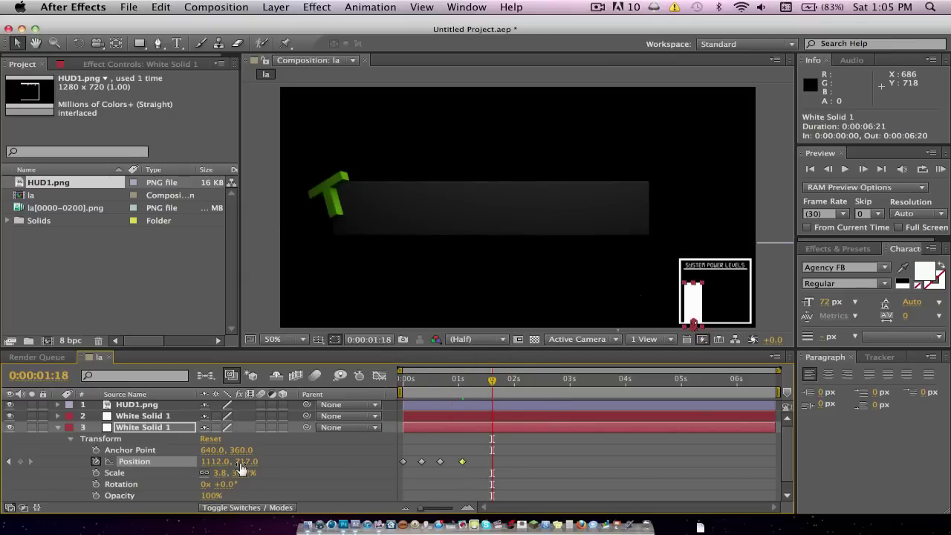
drag(240, 465, 261, 464)
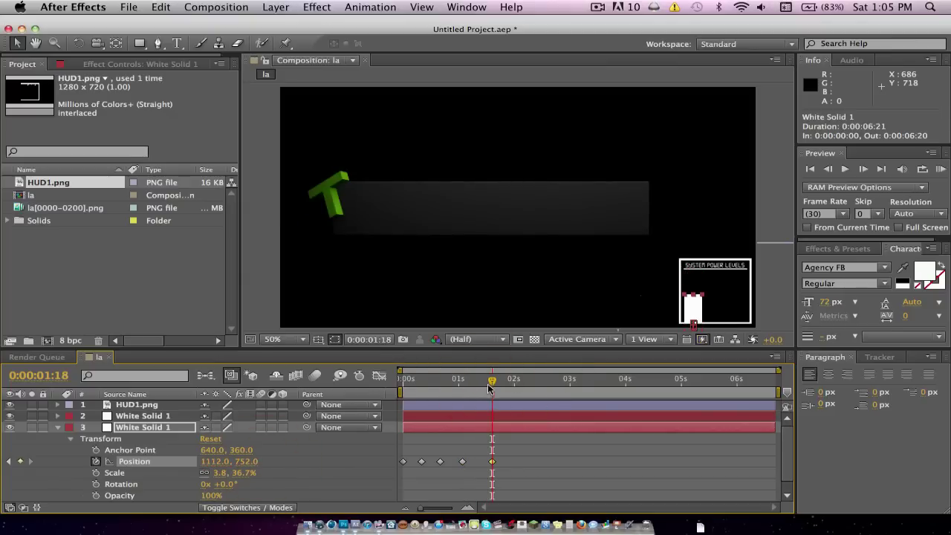
drag(494, 382, 512, 381)
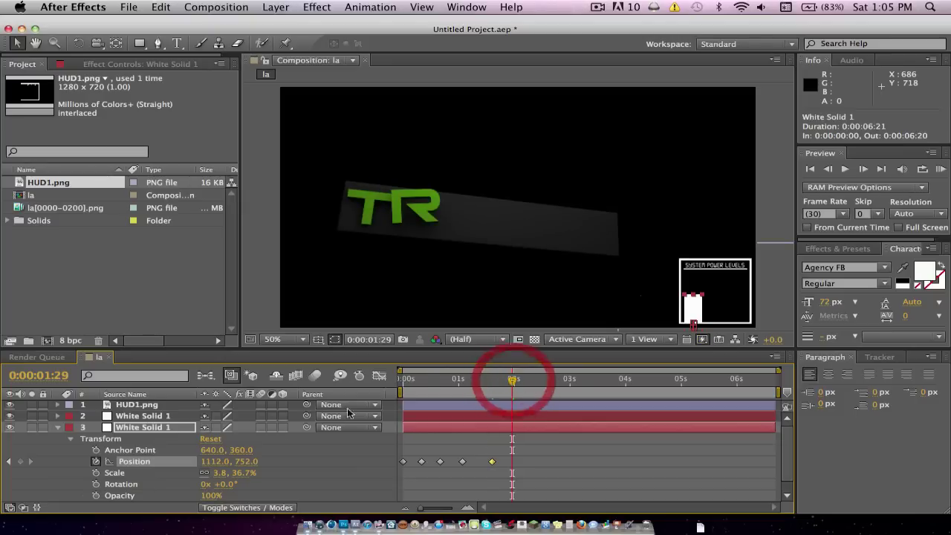
drag(253, 463, 220, 462)
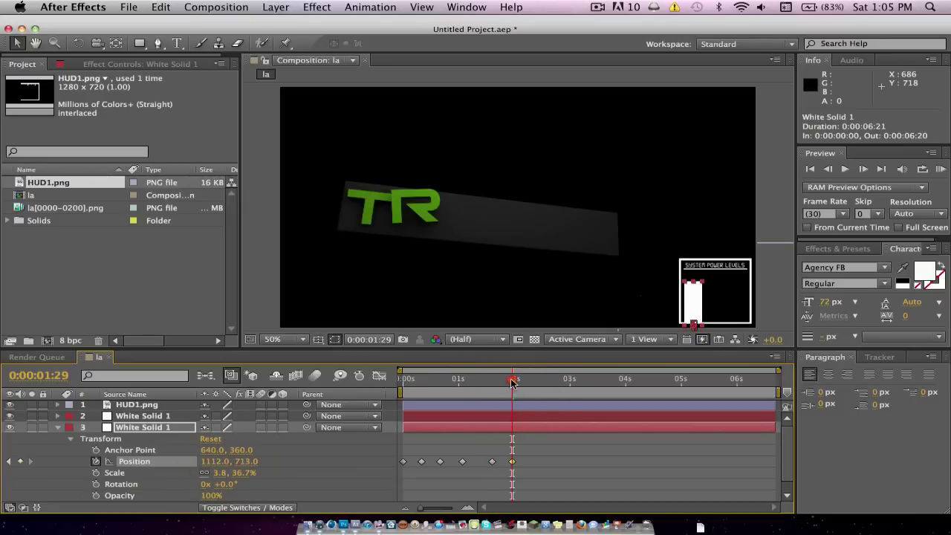
- Keyframe the white bar's vertical position at 768 on 0:00:02:08, 721 on 0:00:02:26 and 756 on 0:00:03:14
drag(512, 382, 529, 381)
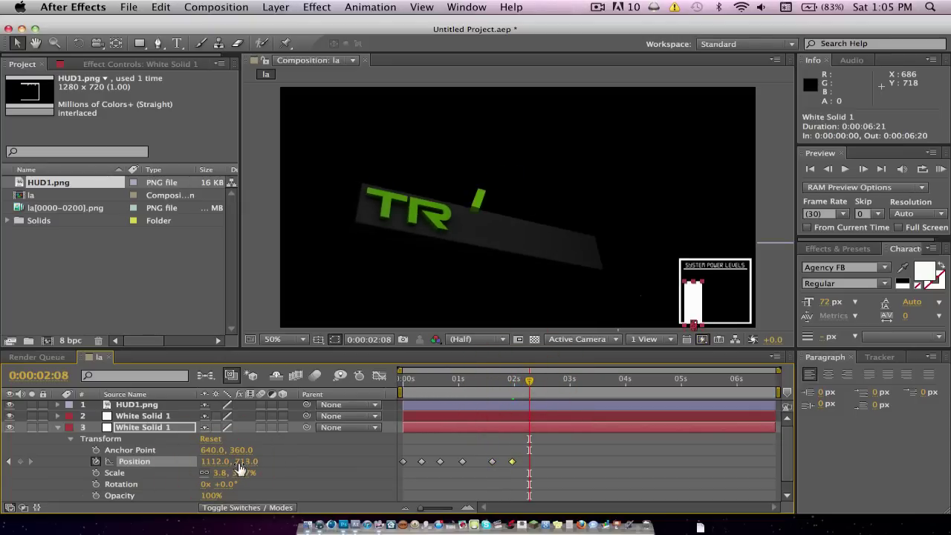
drag(240, 465, 282, 463)
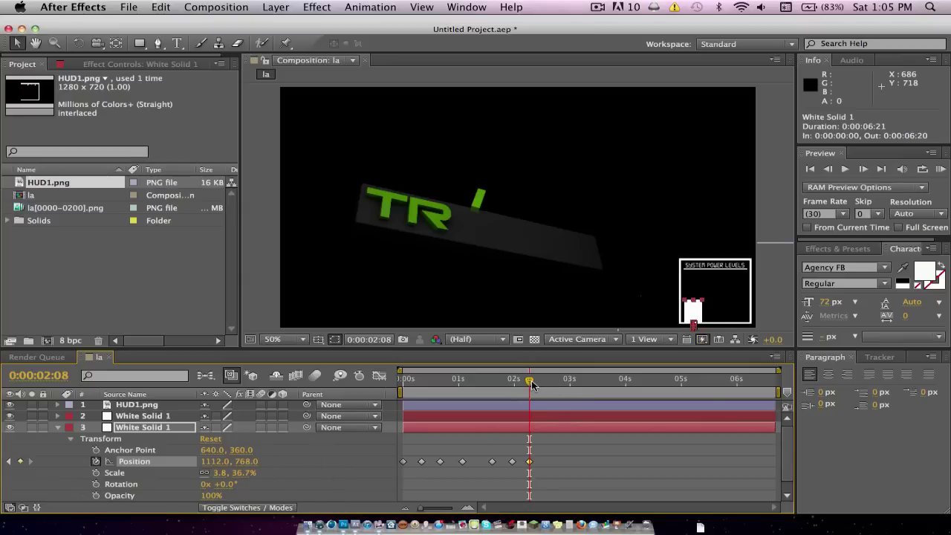
drag(534, 383, 563, 381)
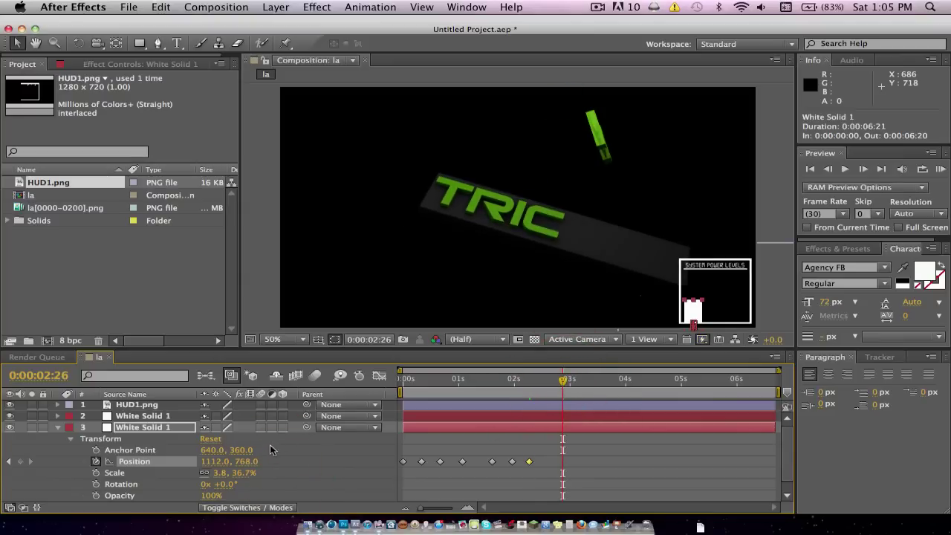
drag(246, 463, 208, 462)
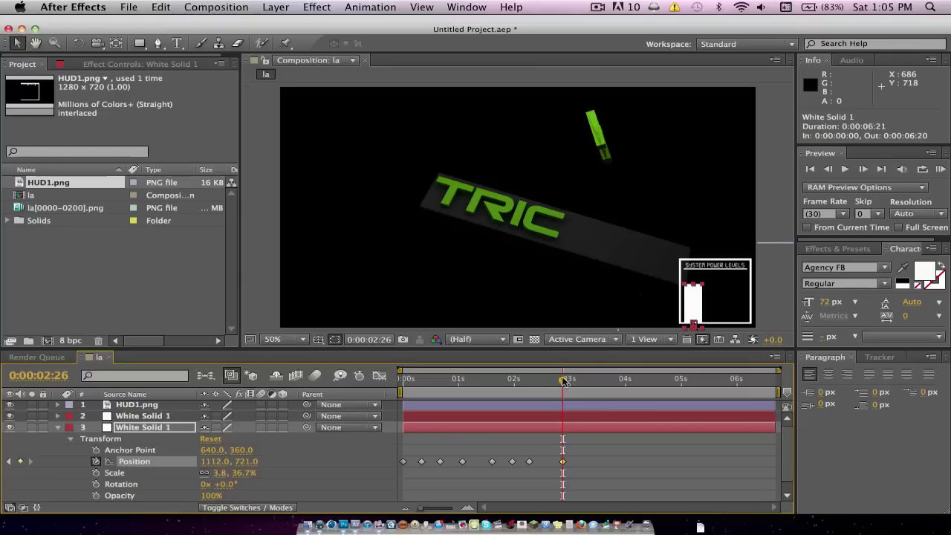
drag(563, 383, 595, 381)
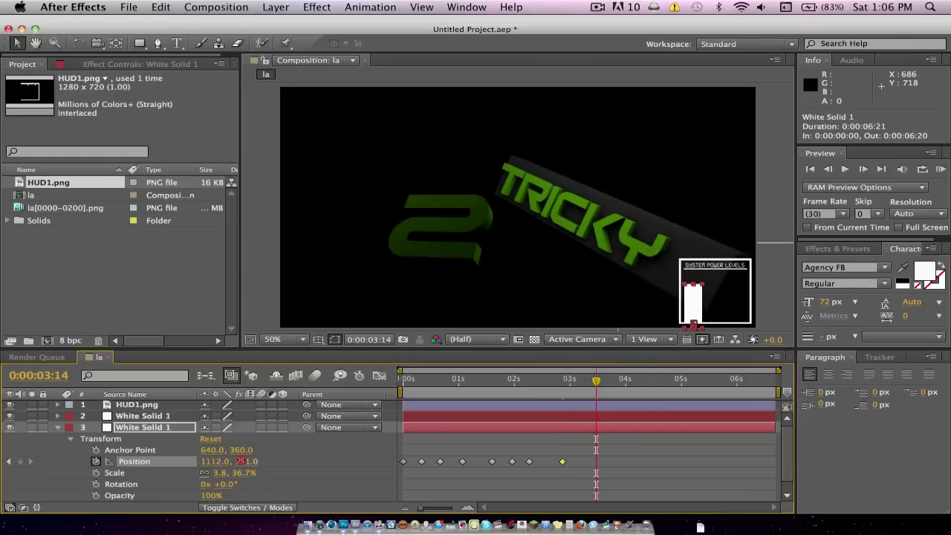
drag(242, 461, 272, 455)
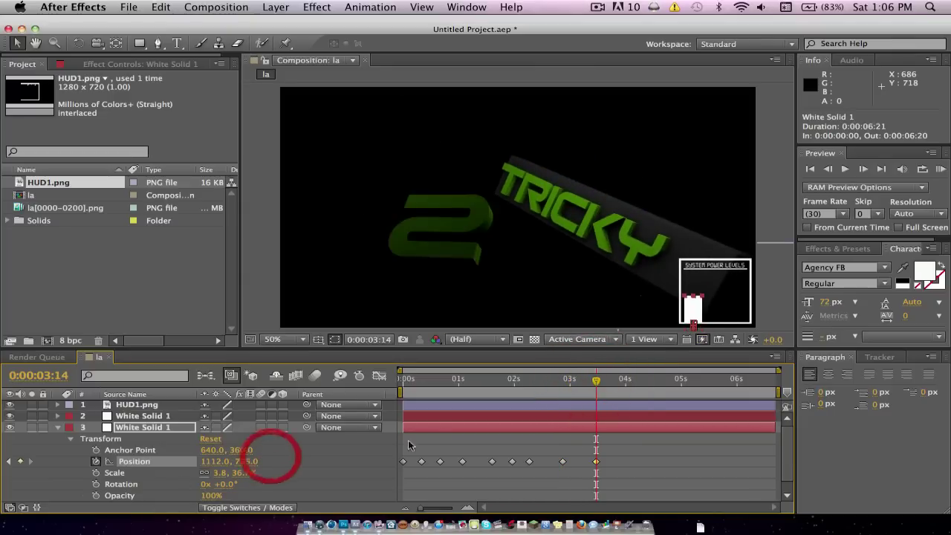
- Keyframe the white bar's vertical position at 709 on 0:00:04:01, 786 on 0:00:04:18 and 811 on 0:00:05:09
drag(596, 382, 627, 382)
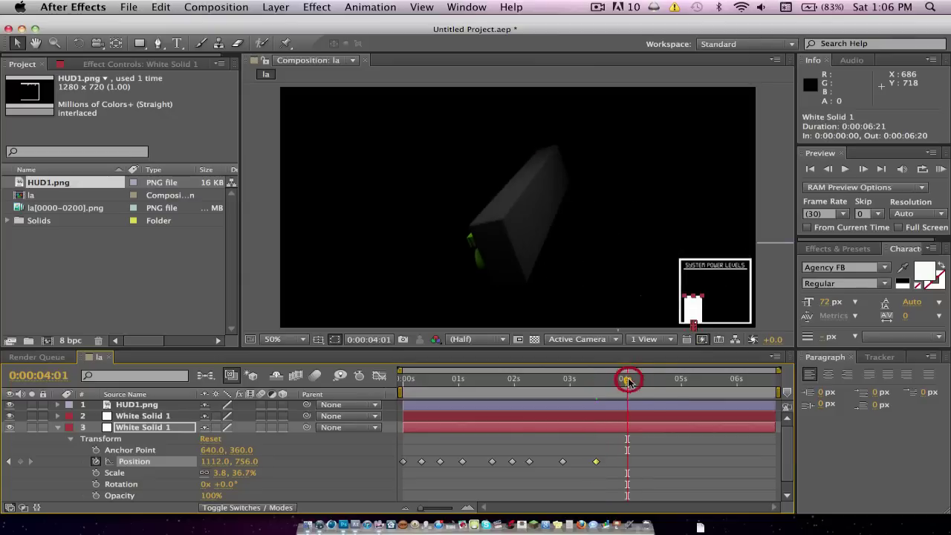
drag(251, 461, 210, 465)
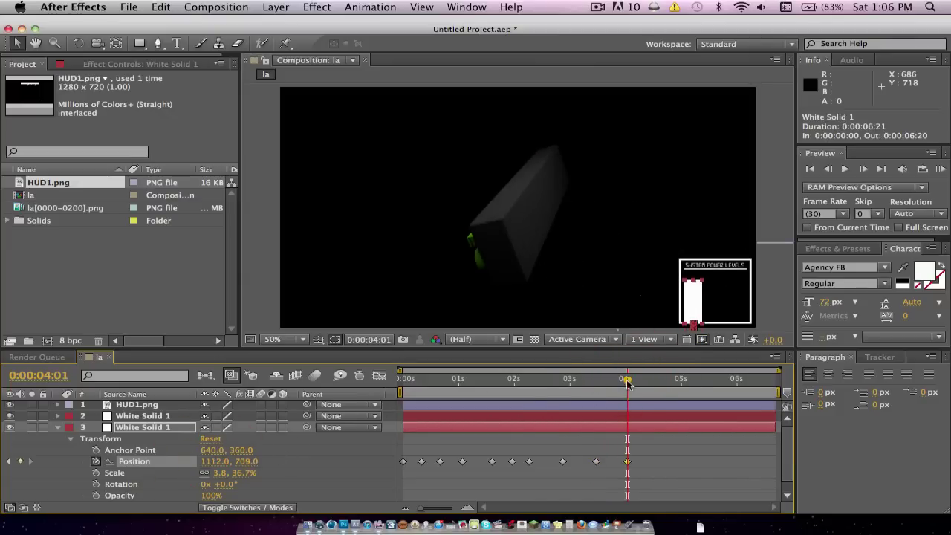
drag(626, 382, 659, 382)
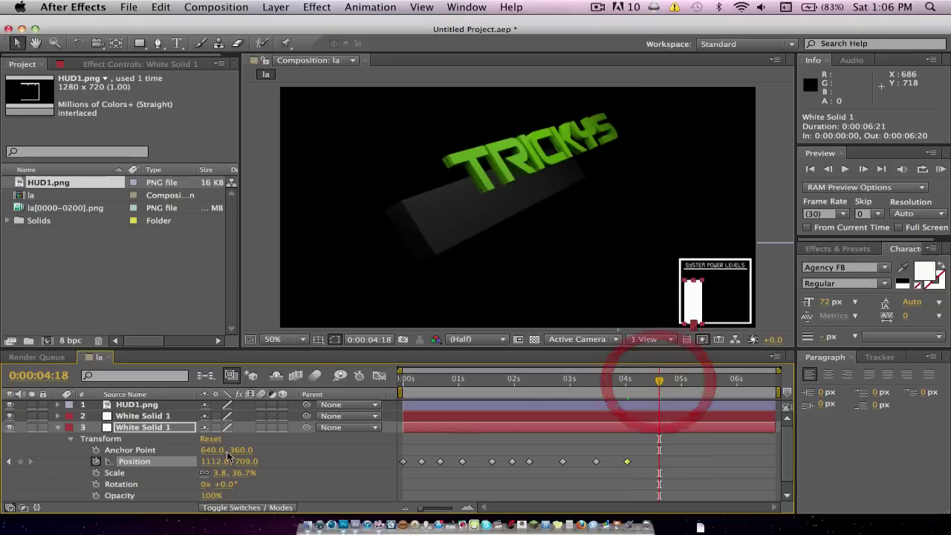
drag(239, 462, 288, 465)
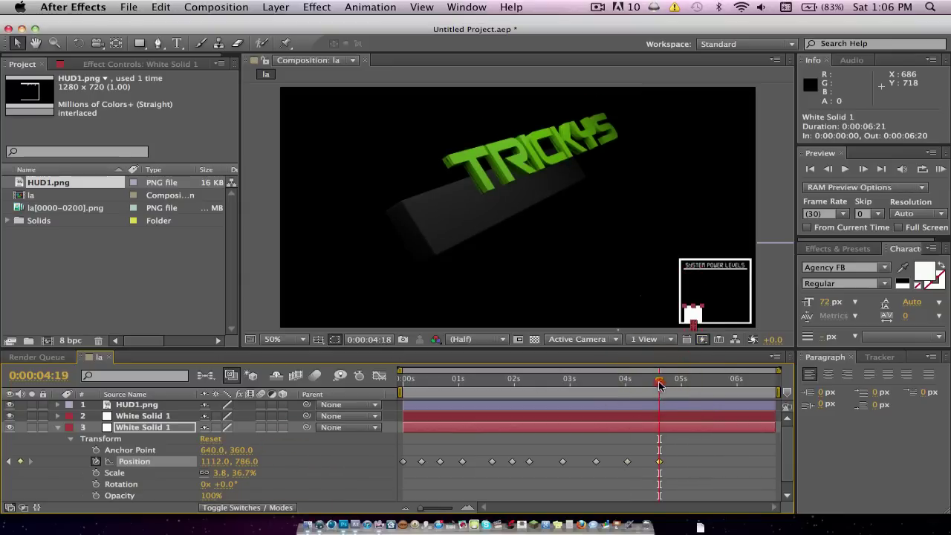
drag(658, 384, 698, 382)
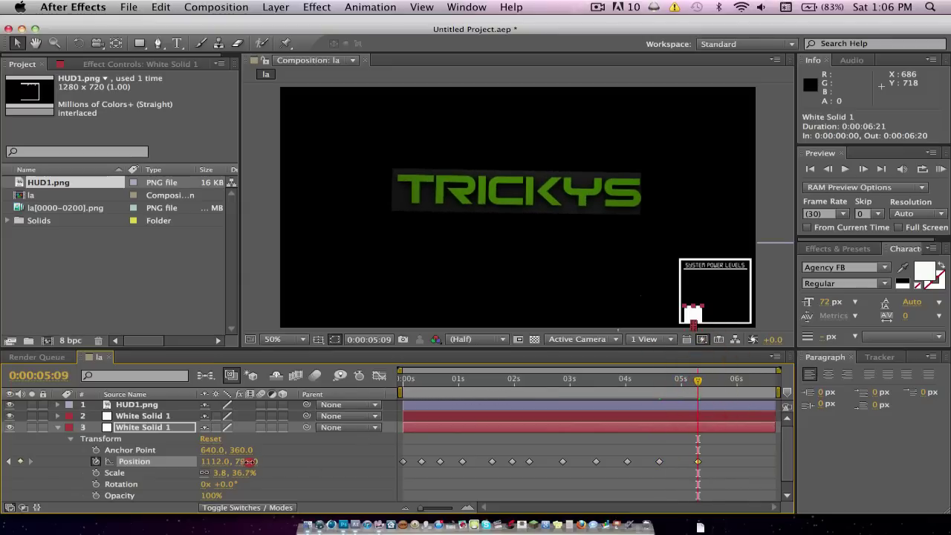
drag(249, 461, 267, 465)
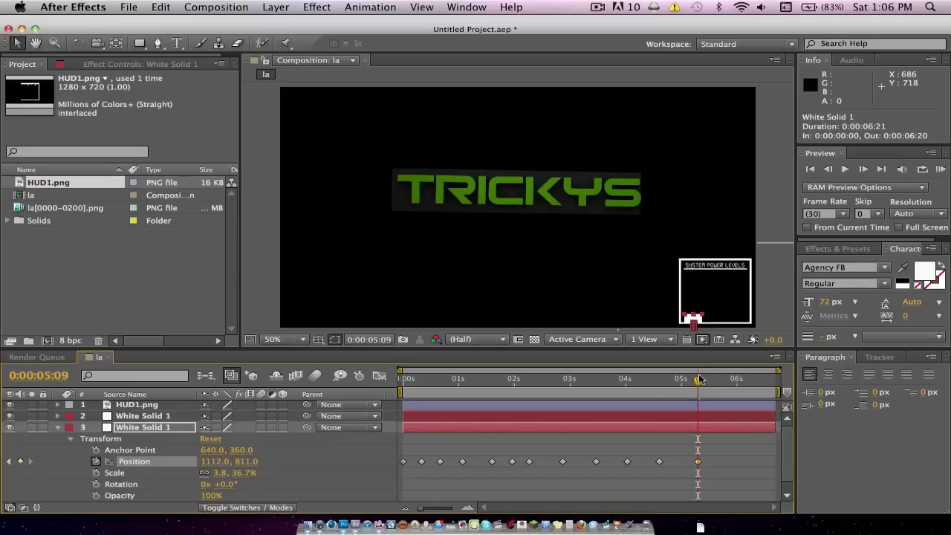
- Keyframe the white bar higher at 0:00:05:25 and at vertical position 695 at 0:00:06:12, and preview the animation from the start
drag(699, 381, 727, 381)
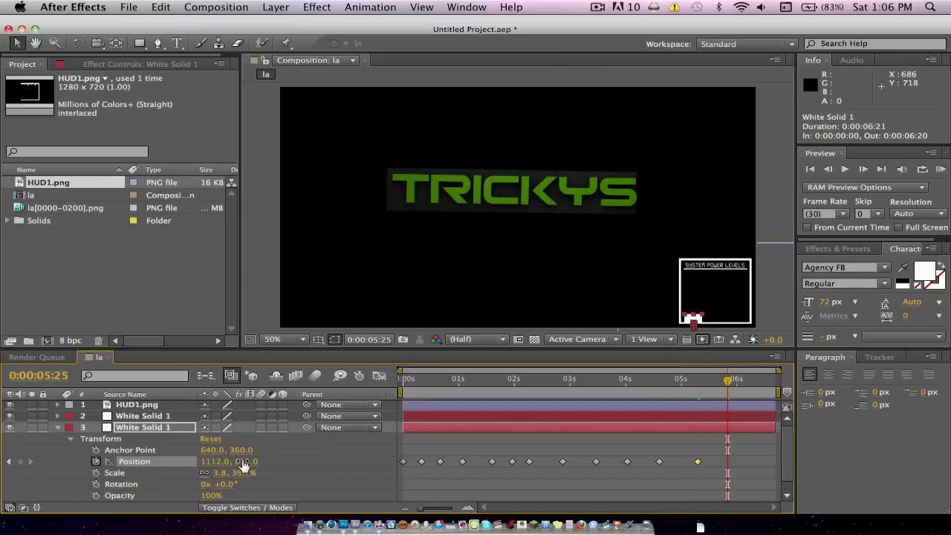
drag(242, 462, 210, 459)
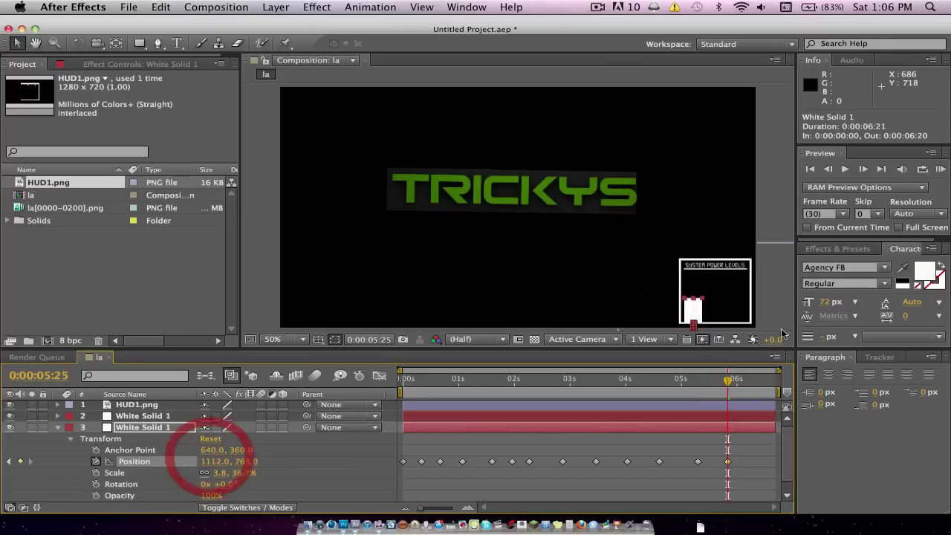
drag(727, 384, 759, 381)
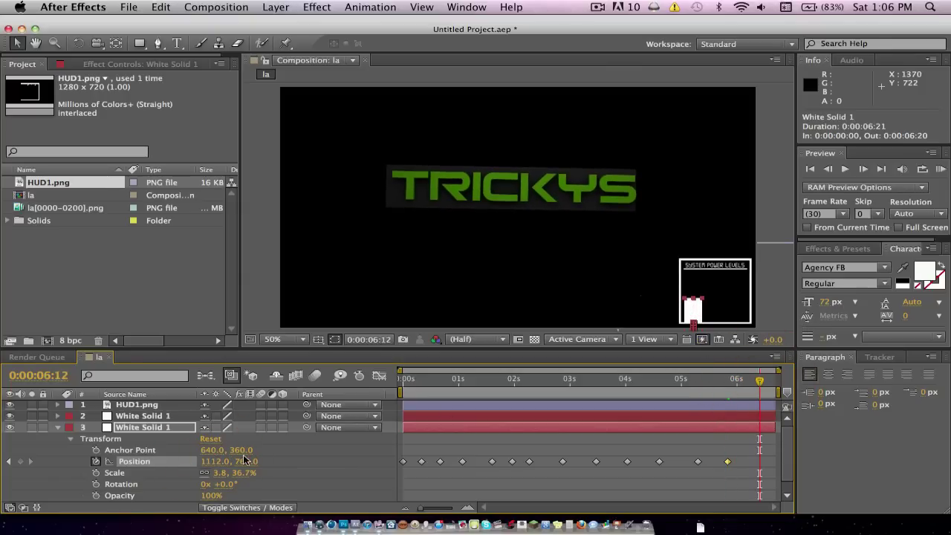
drag(244, 461, 193, 462)
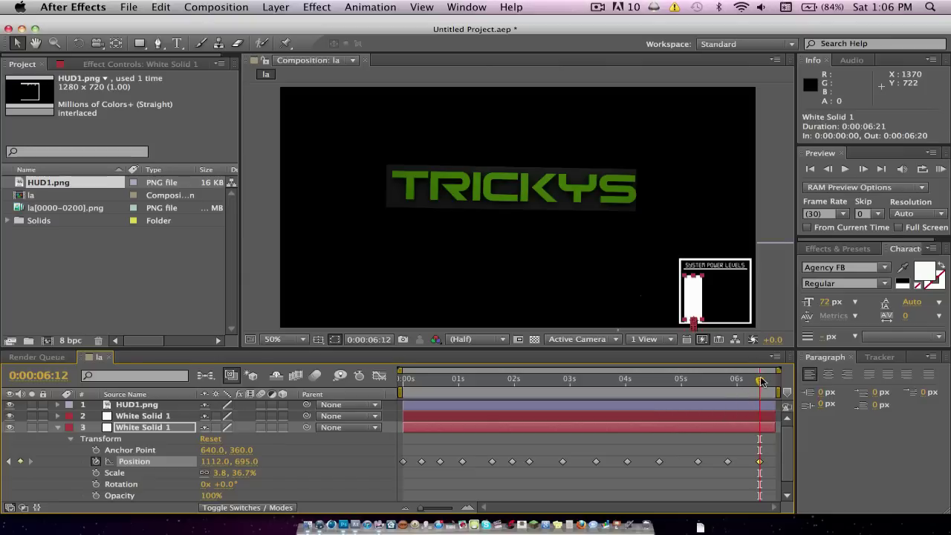
drag(759, 383, 394, 383)
key(KP_0)
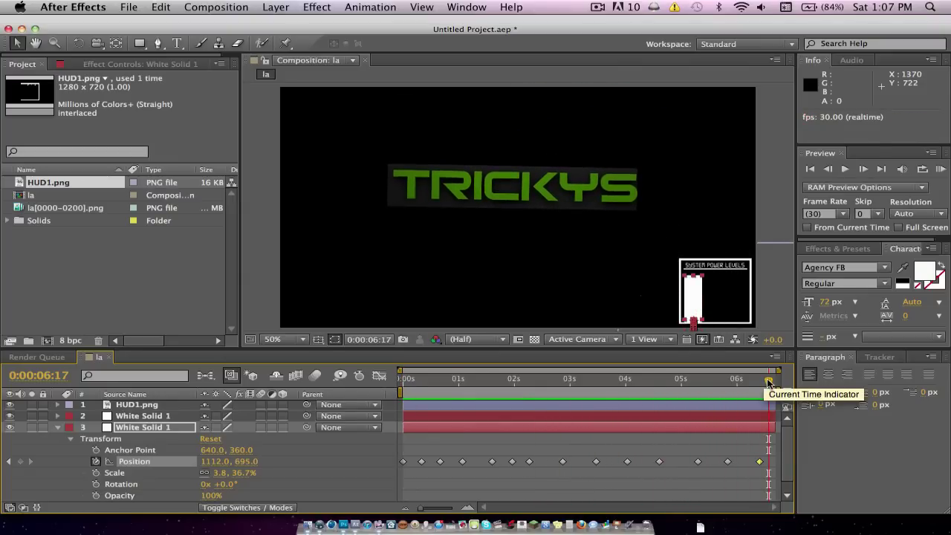
double_click(137, 427)
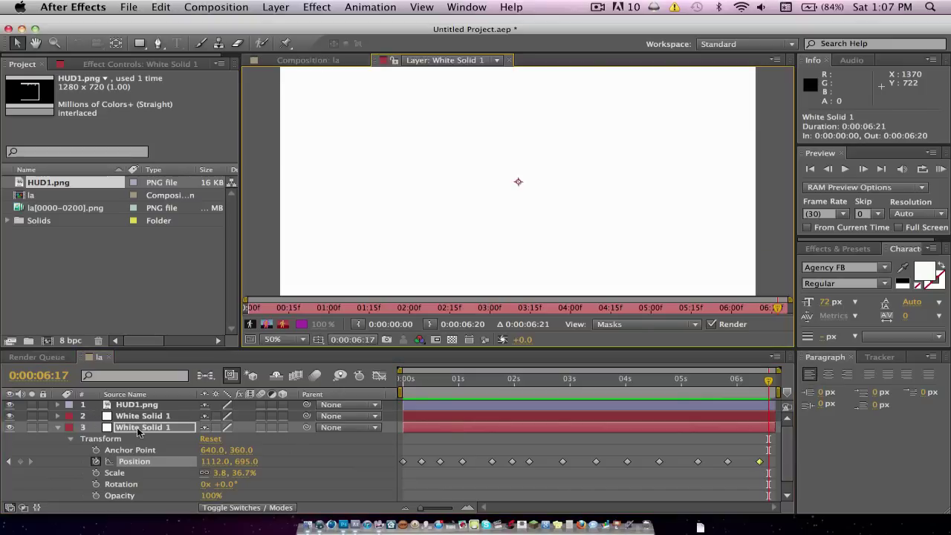
click(509, 60)
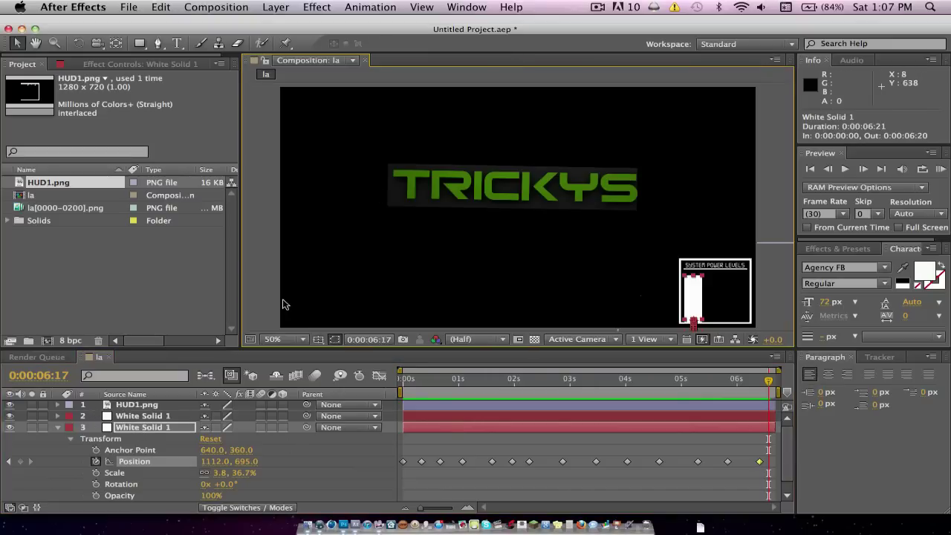
right_click(151, 432)
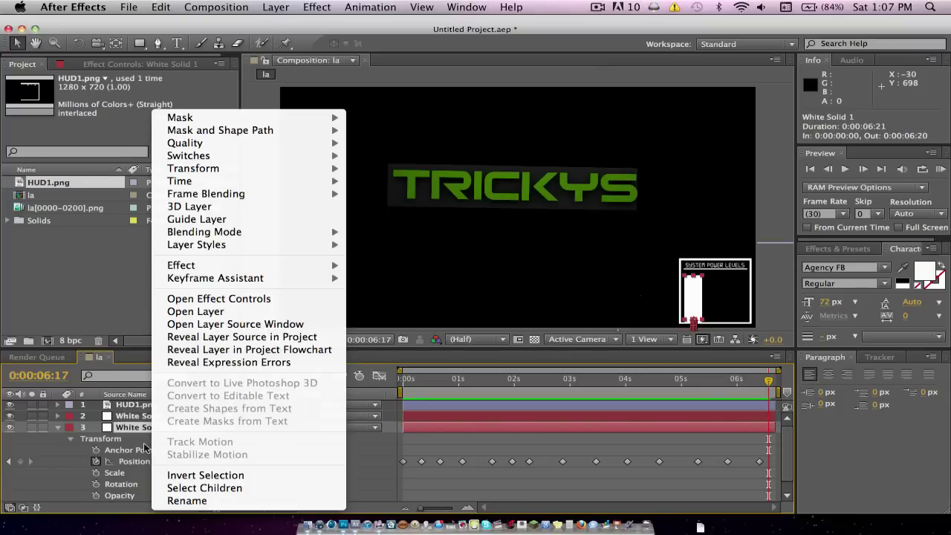
click(137, 433)
double_click(137, 433)
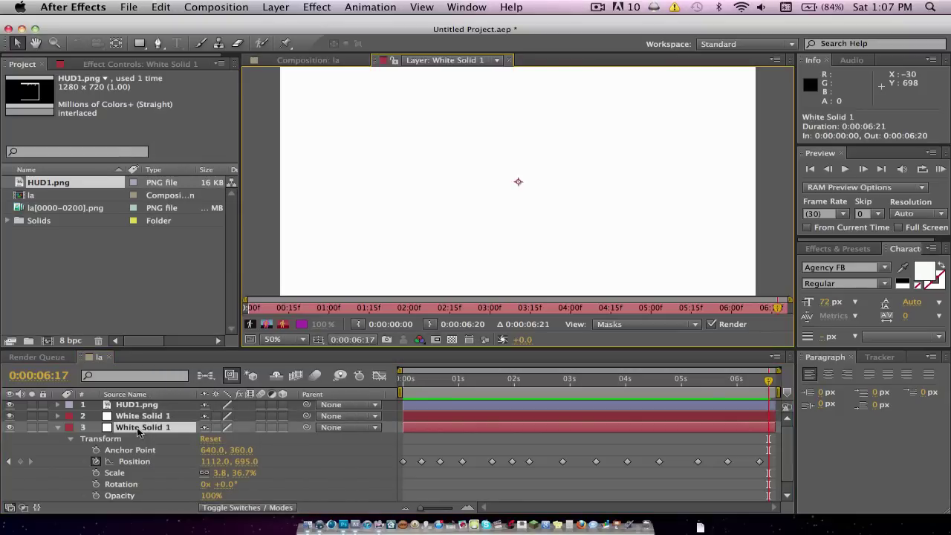
click(509, 60)
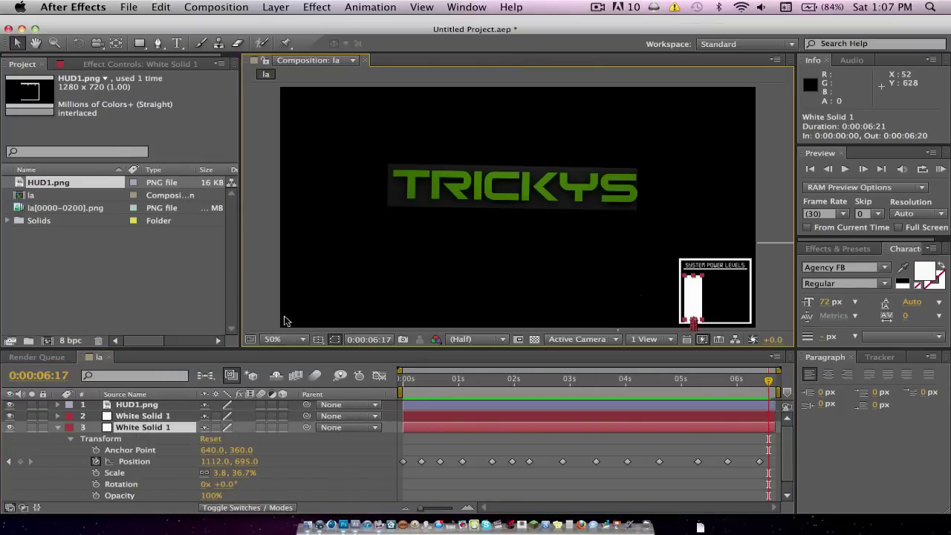
- Rename the keyframed White Solid 1 layer in row 3 as Solid Bar
right_click(123, 434)
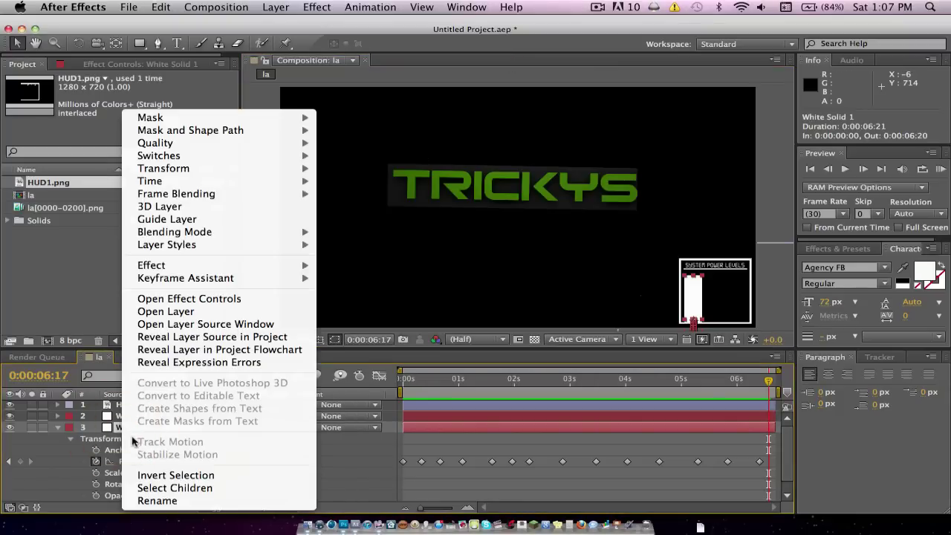
click(173, 500)
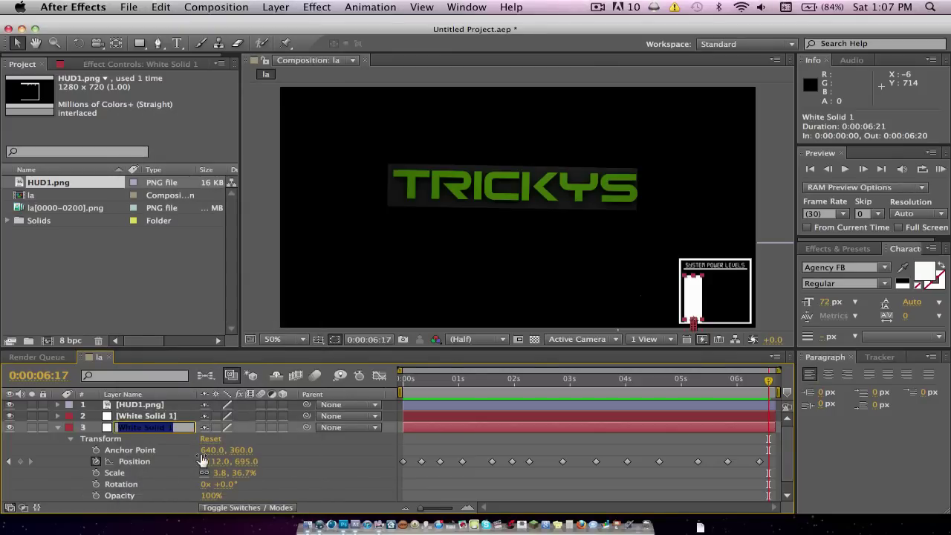
text(Solid)
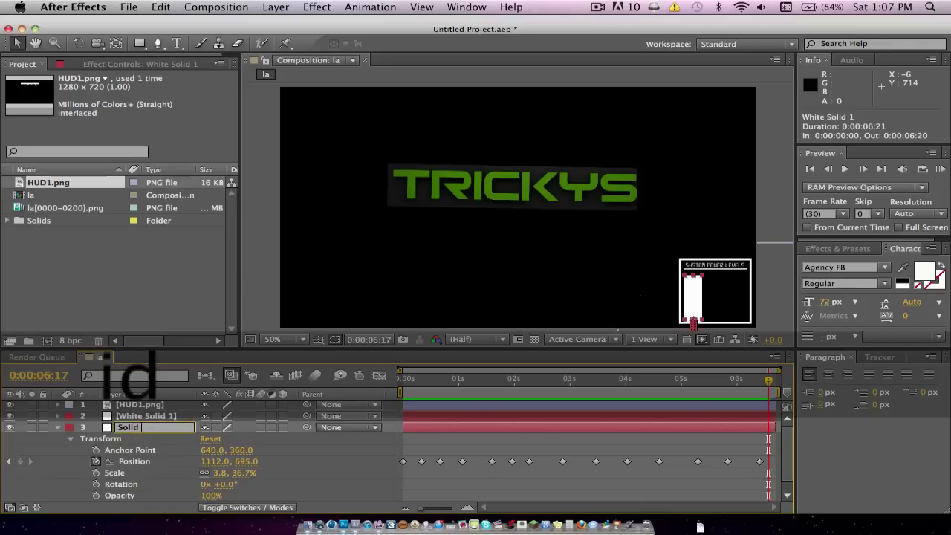
text( Bar)
key(Return)
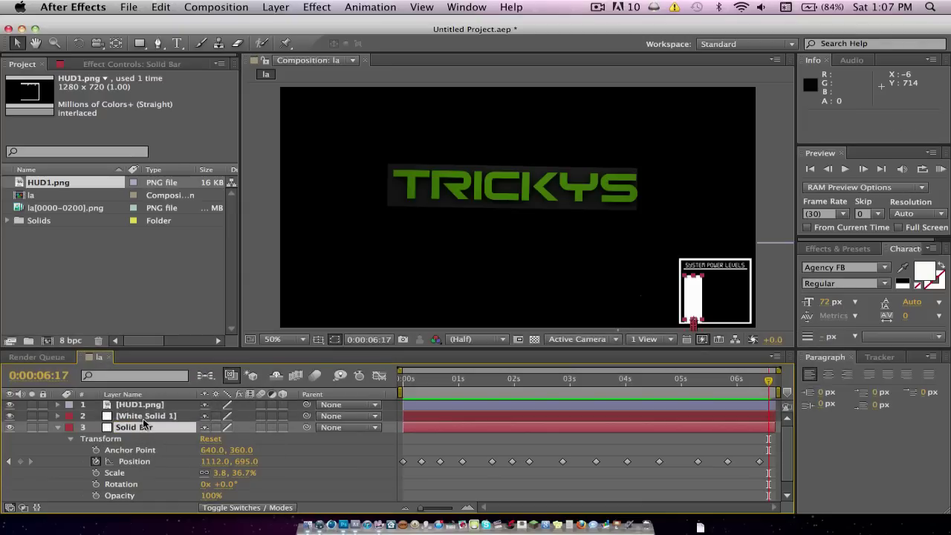
- Rename the other White Solid 1 layer, below HUD1.png, as Subtract
right_click(142, 418)
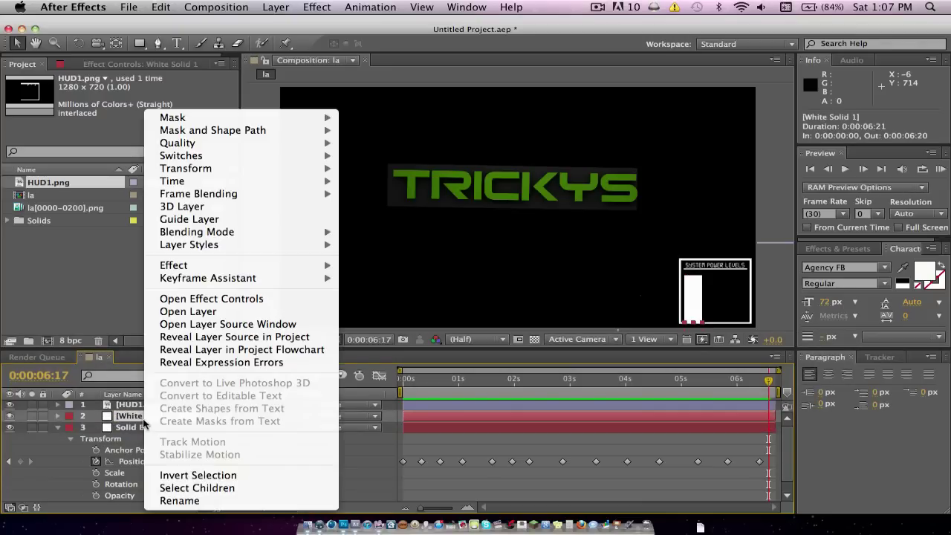
click(180, 501)
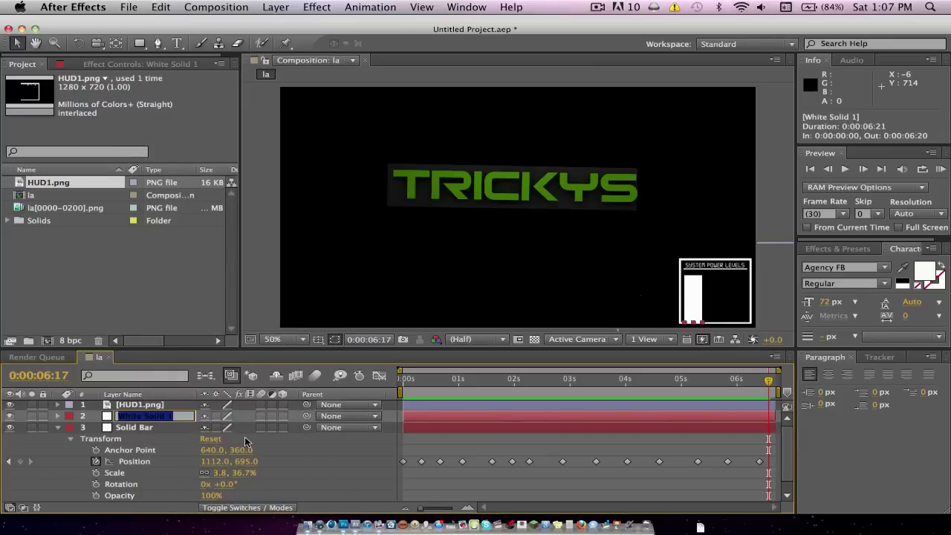
text(Subtract)
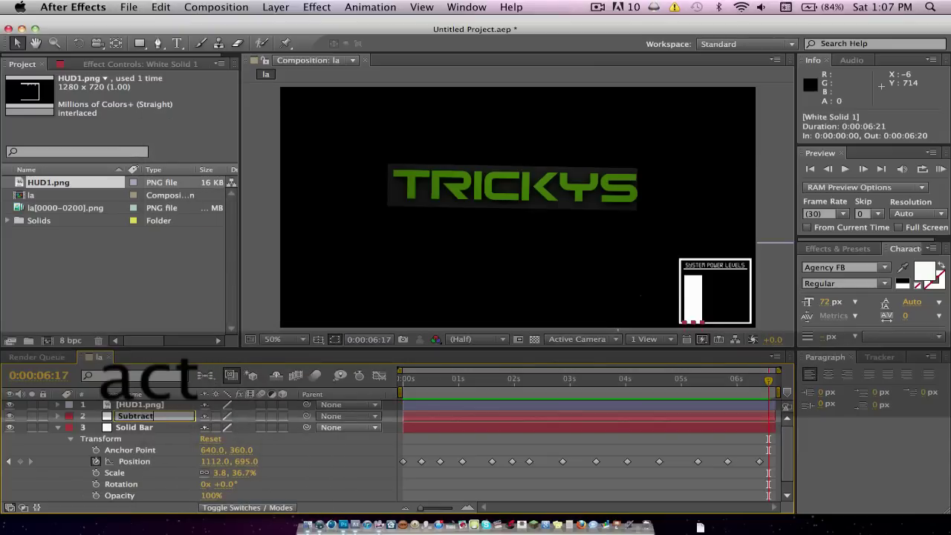
key(Return)
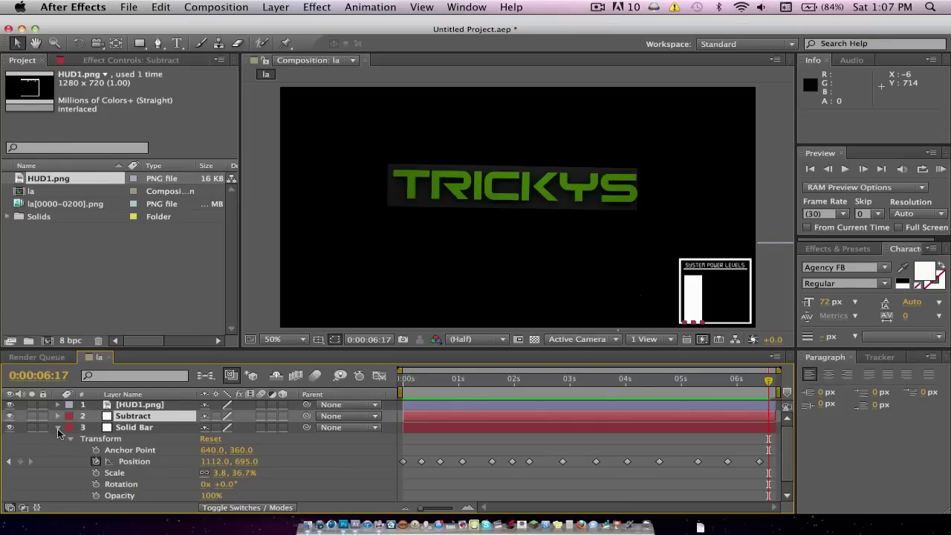
- Duplicate the Solid Bar layer and place the copy beside the original bar at horizontal position 1168, stacked above the Subtract layer
click(57, 428)
click(121, 429)
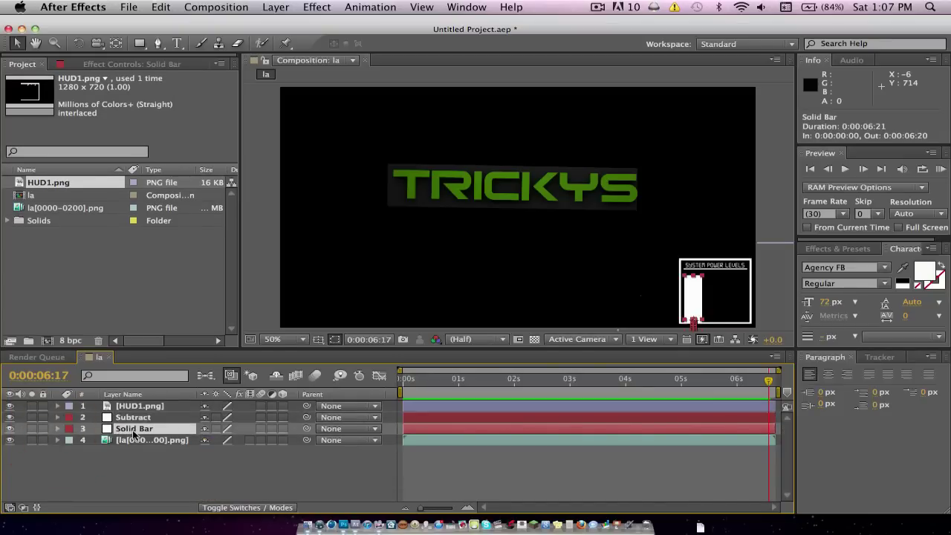
key(super+d)
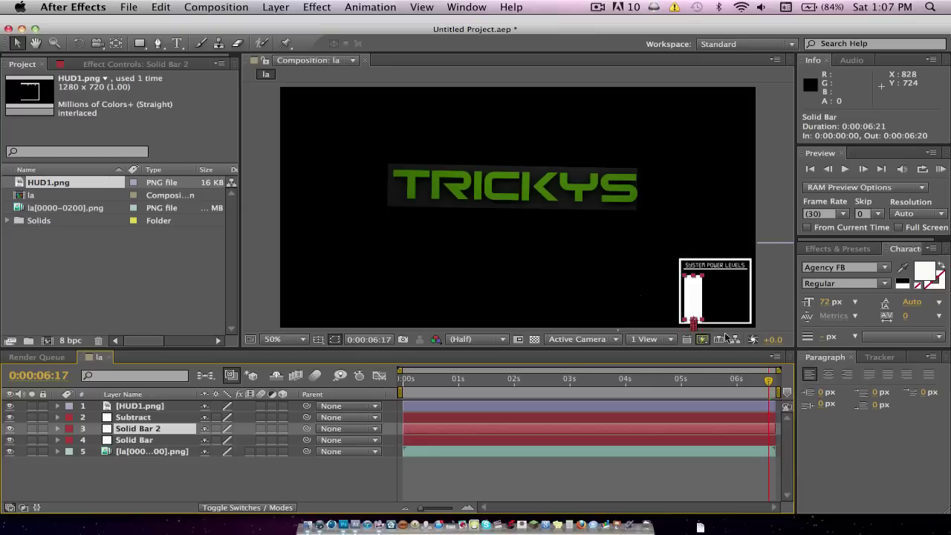
key(Right)
key(Right)
key(Right)
key(Right)
key(Right)
key(Right)
key(Right)
key(Right)
key(Right)
key(Right)
key(Right)
key(Right)
key(Right)
key(Right)
key(Right)
key(Right)
key(Right)
key(Right)
key(Right)
key(Right)
key(Right)
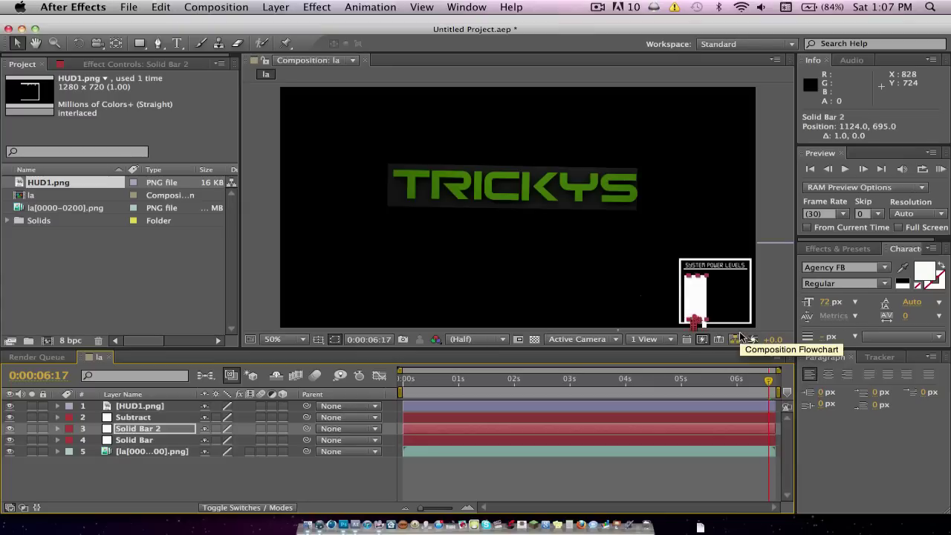
key(Right)
key(Right)
key(Right)
key(Right)
key(Right)
key(Right)
key(Right)
key(Right)
key(Right)
key(Right)
key(Right)
key(Right)
key(Right)
key(Right)
key(Right)
key(Right)
key(Right)
key(Right)
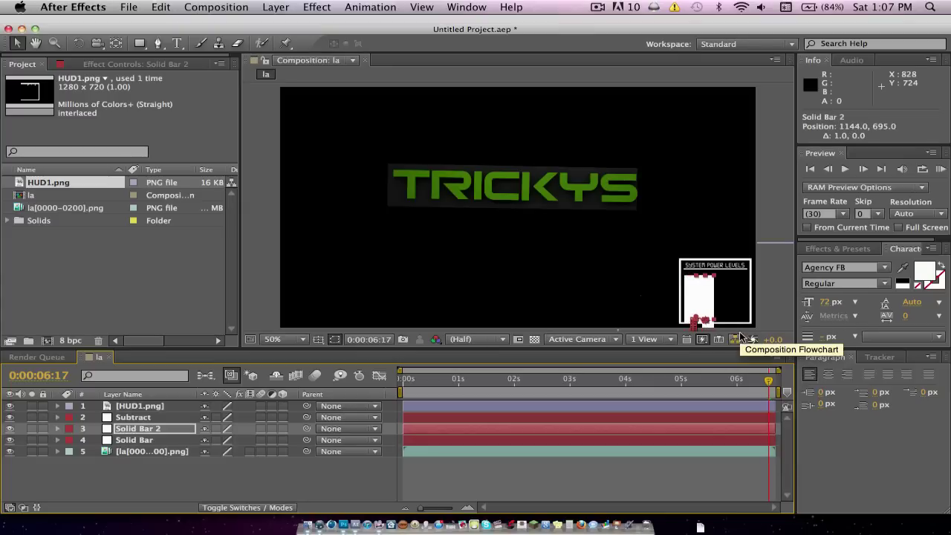
key(Right)
key(Right)
key(Right)
key(Right)
key(Right)
key(Right)
key(Right)
key(Right)
key(Right)
key(Right)
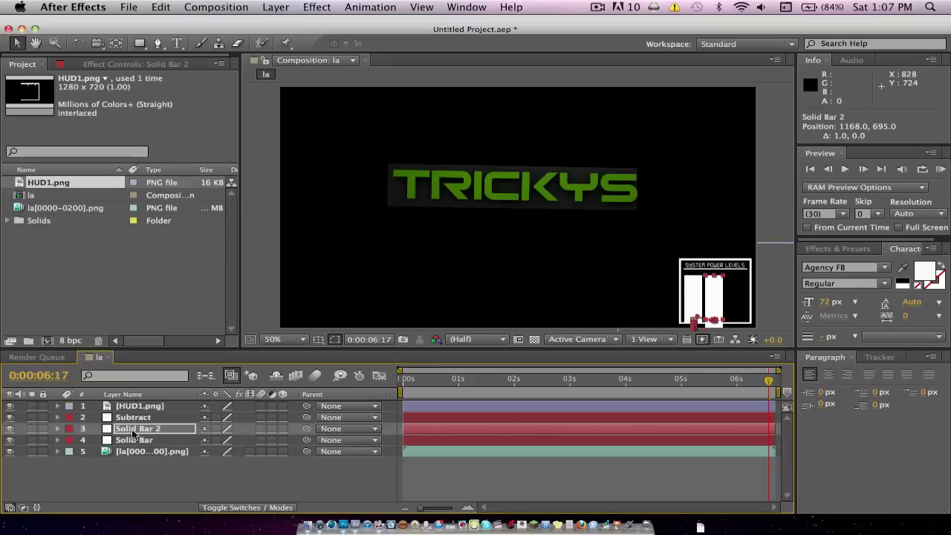
mouse_move(131, 428)
mouse_down()
mouse_move(139, 431)
mouse_move(138, 417)
mouse_up()
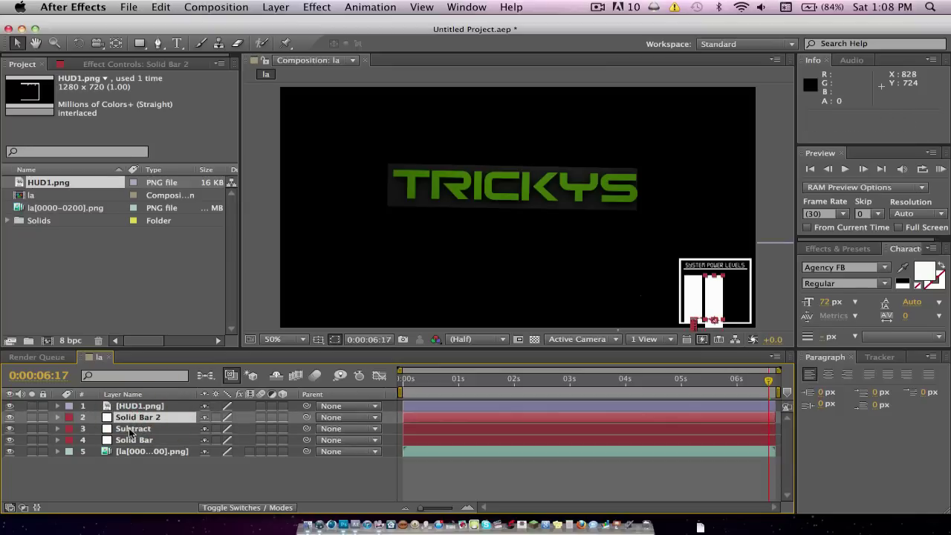
- Duplicate the Subtract layer and place the copy above Solid Bar 2 in the stack, at horizontal position 1168 under the second bar
click(130, 430)
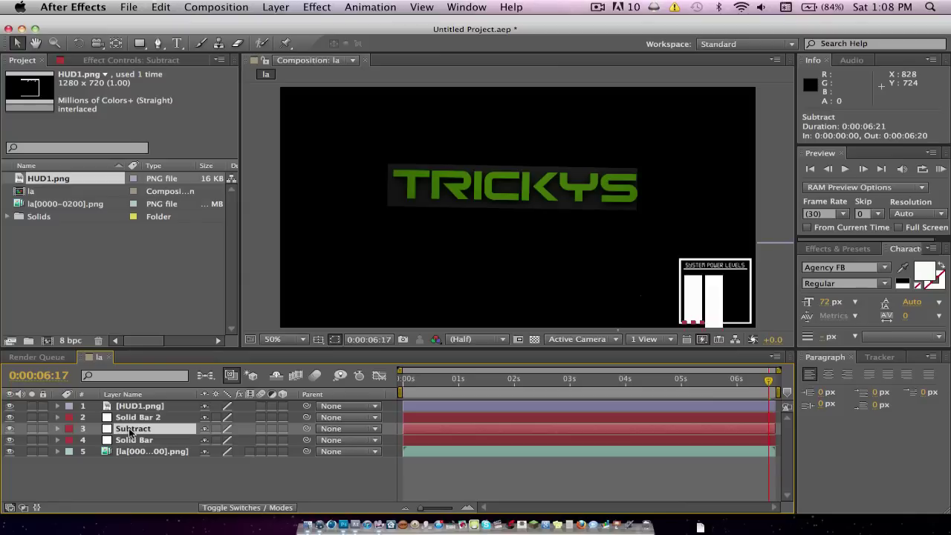
key(super+d)
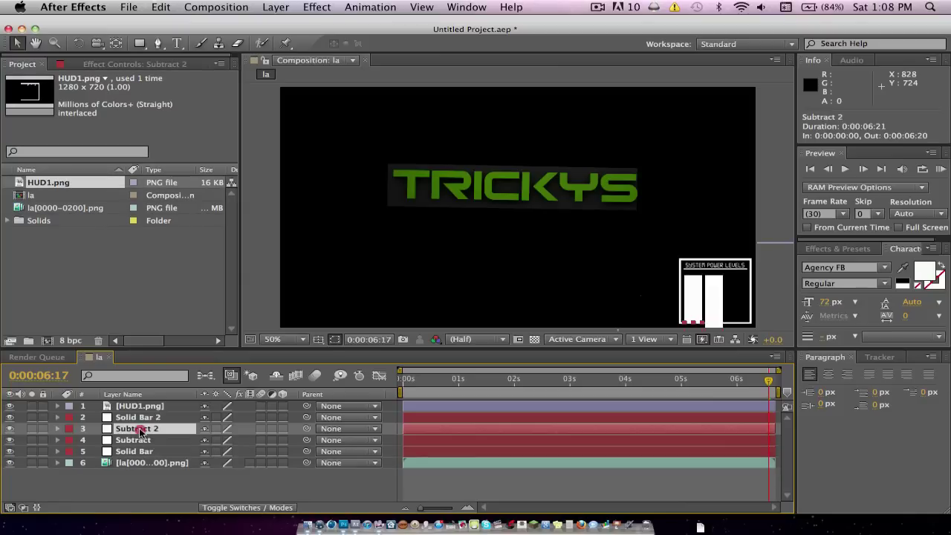
drag(140, 431, 137, 419)
key(Right)
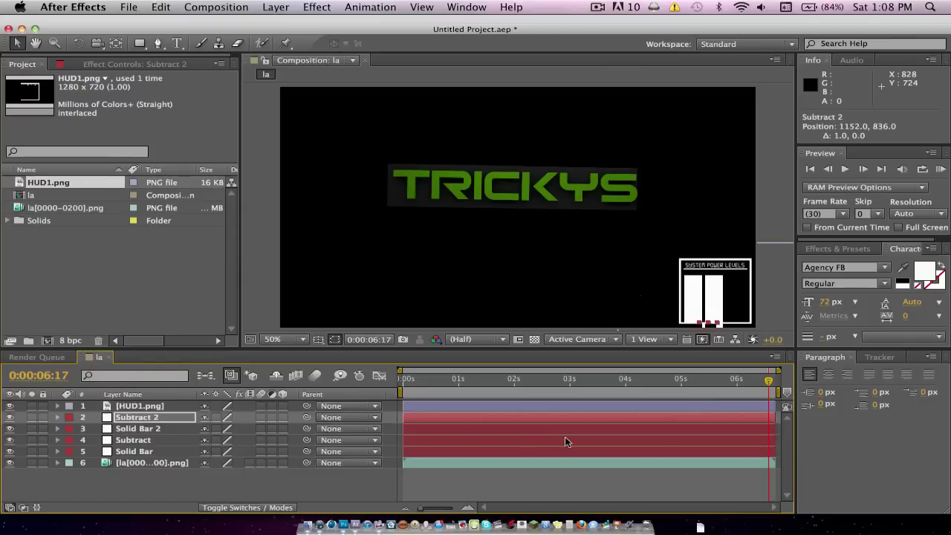
key(Right)
key(Right)
key(Right)
key(Right)
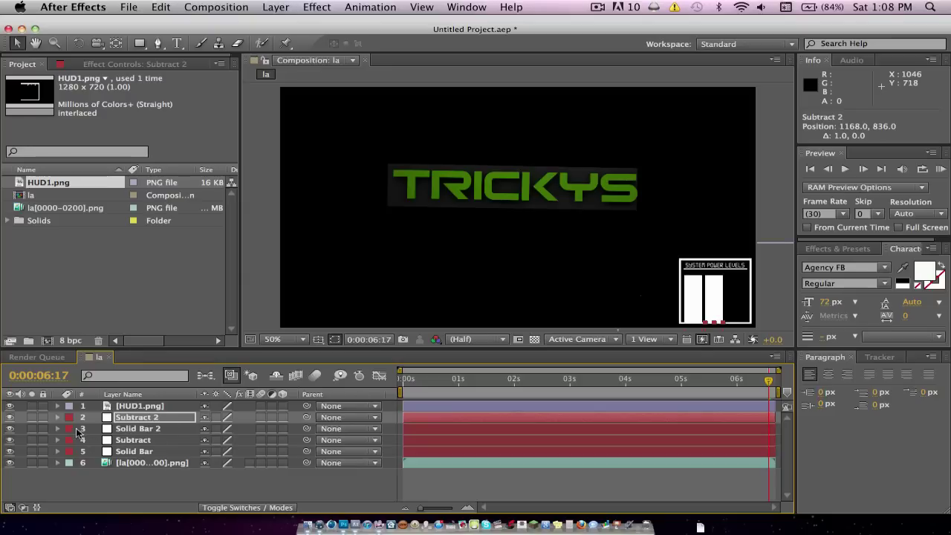
- Delete all the position keyframes of the Solid Bar 2 layer
click(140, 429)
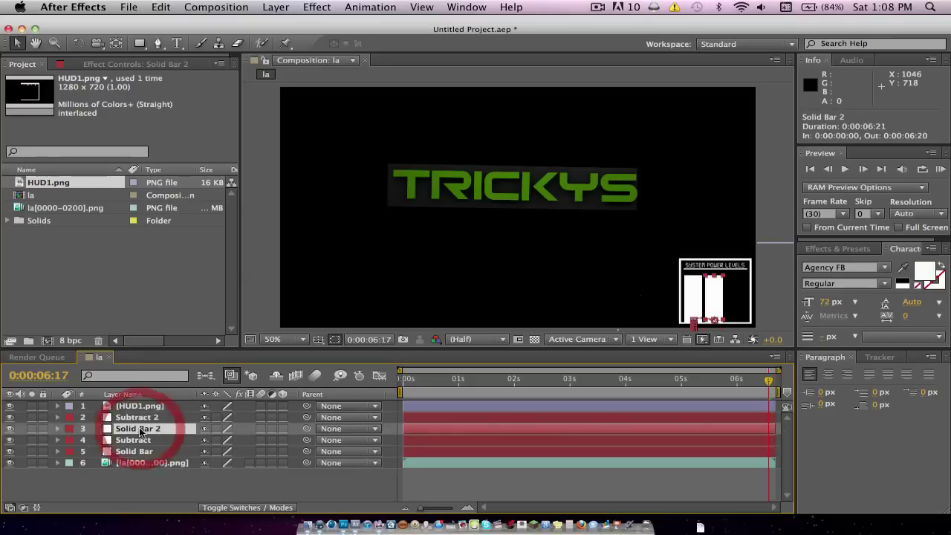
click(58, 429)
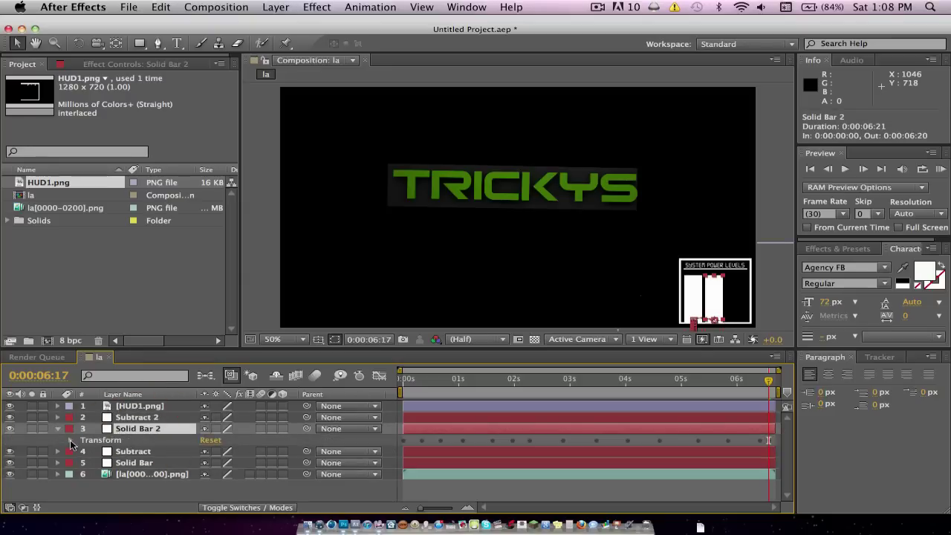
click(72, 441)
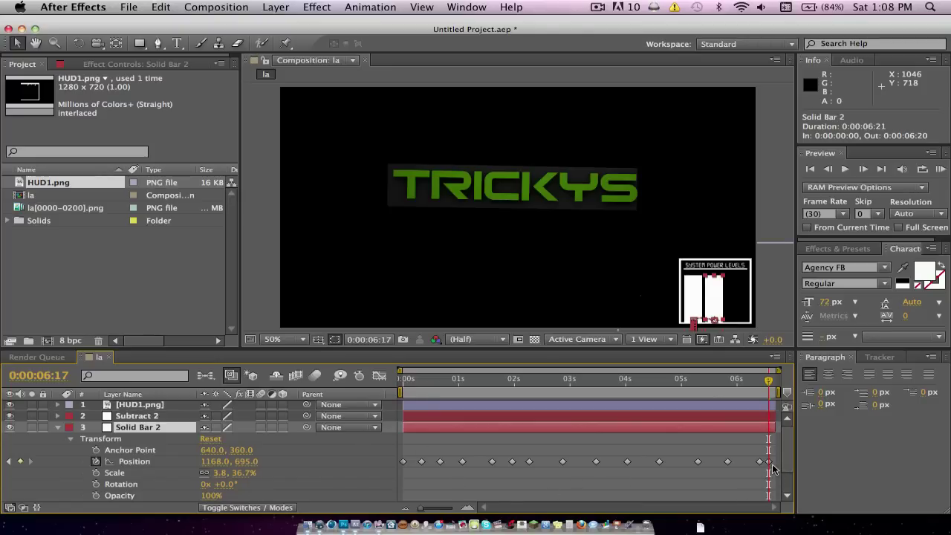
drag(771, 464, 400, 453)
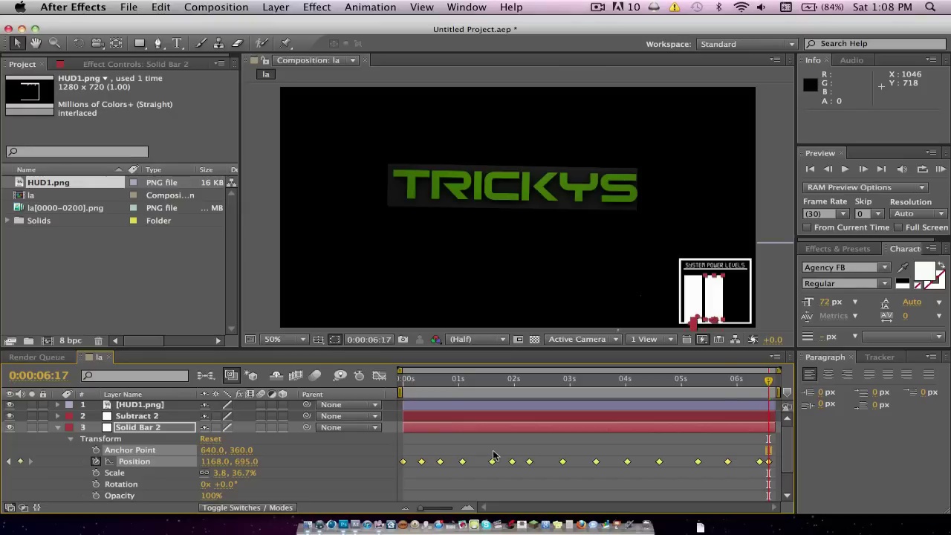
key(Delete)
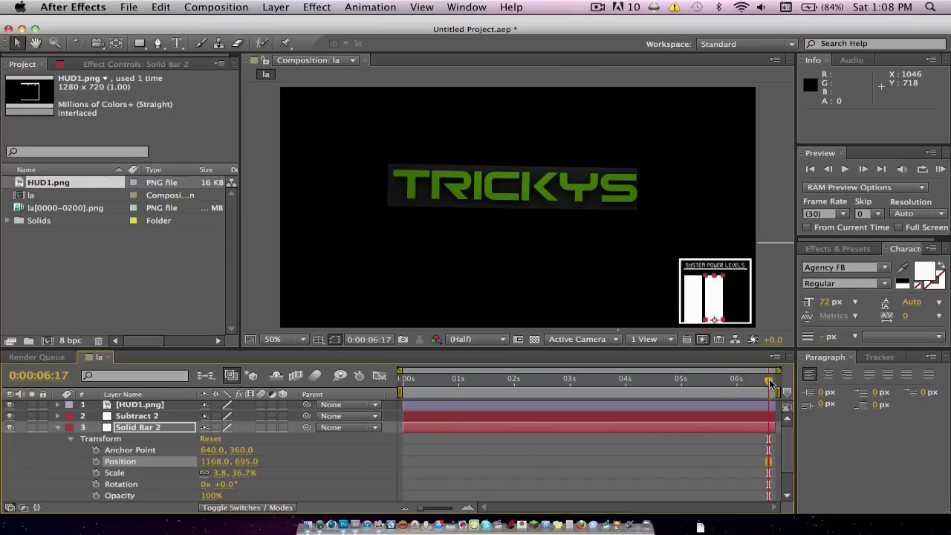
- Keyframe Solid Bar 2's vertical position at 774 on 0:00:00:00 and 718 on 0:00:00:18
drag(770, 382, 441, 382)
key(Home)
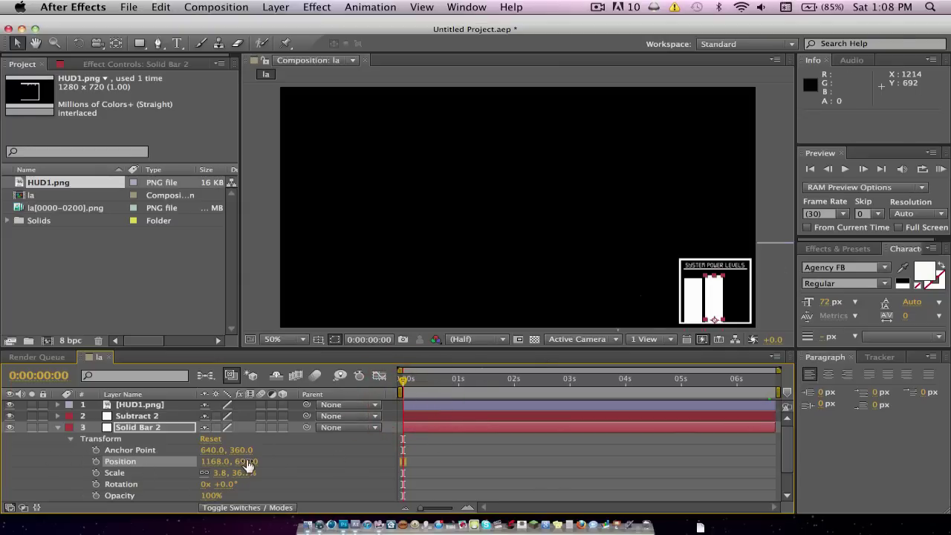
drag(247, 463, 300, 462)
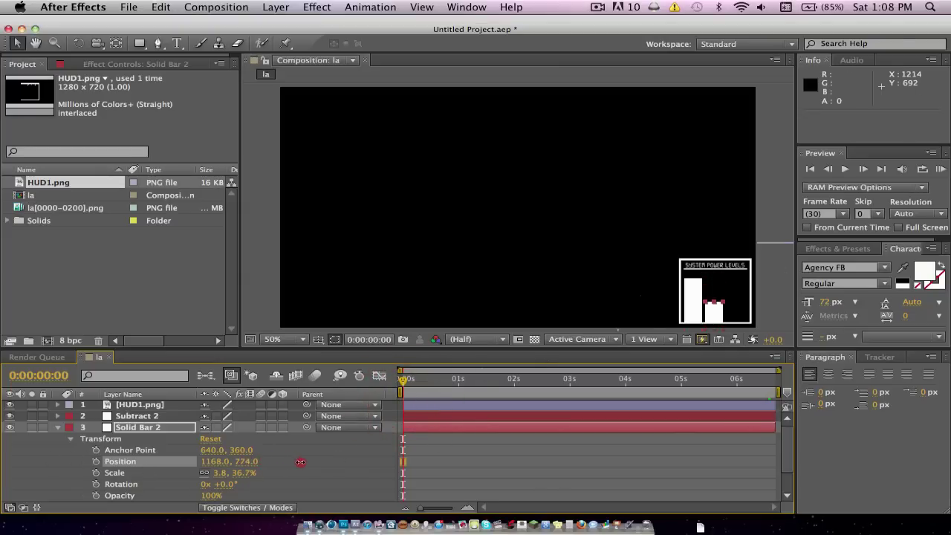
click(99, 462)
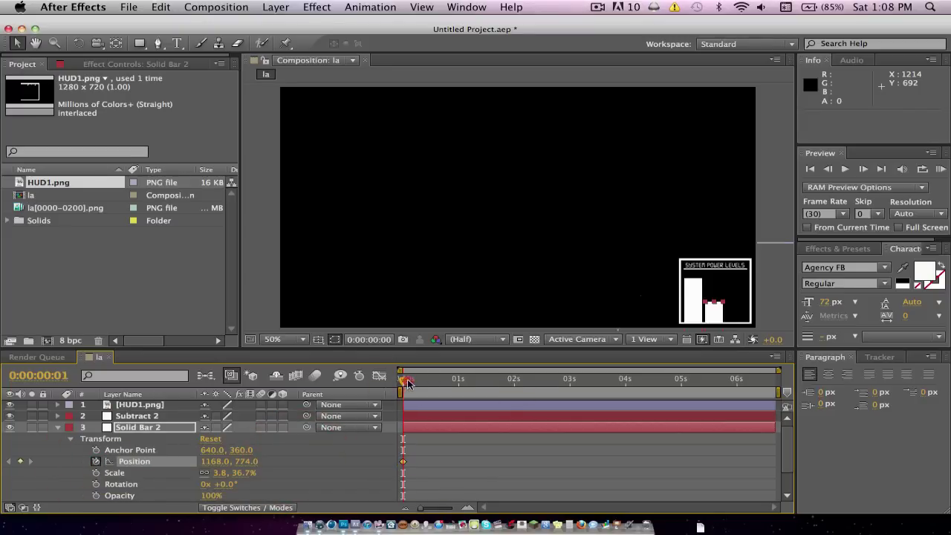
drag(403, 382, 436, 380)
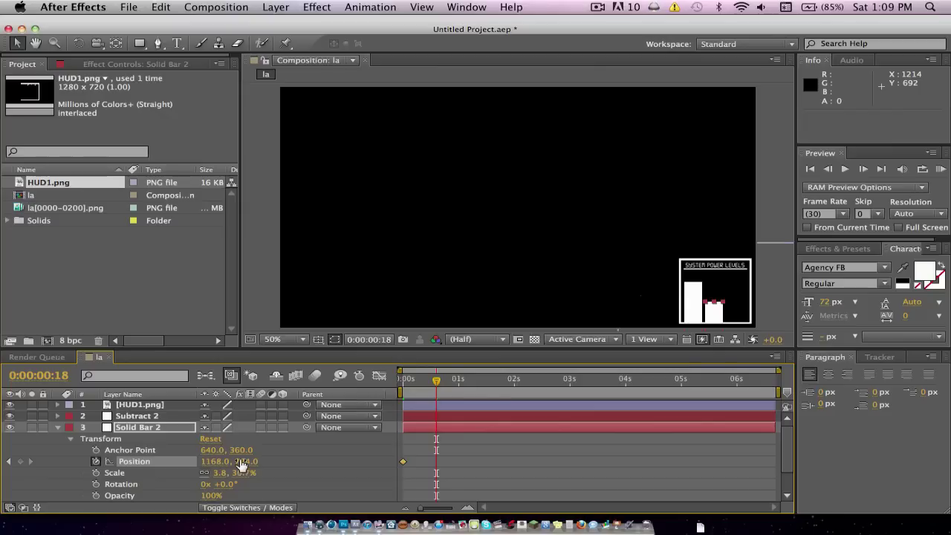
drag(242, 461, 202, 452)
key(Page_Down)
- Keyframe Solid Bar 2's vertical position at 788 on 0:00:01:16, 710 on 0:00:02:11 and 769 on 0:00:02:27
drag(455, 381, 488, 381)
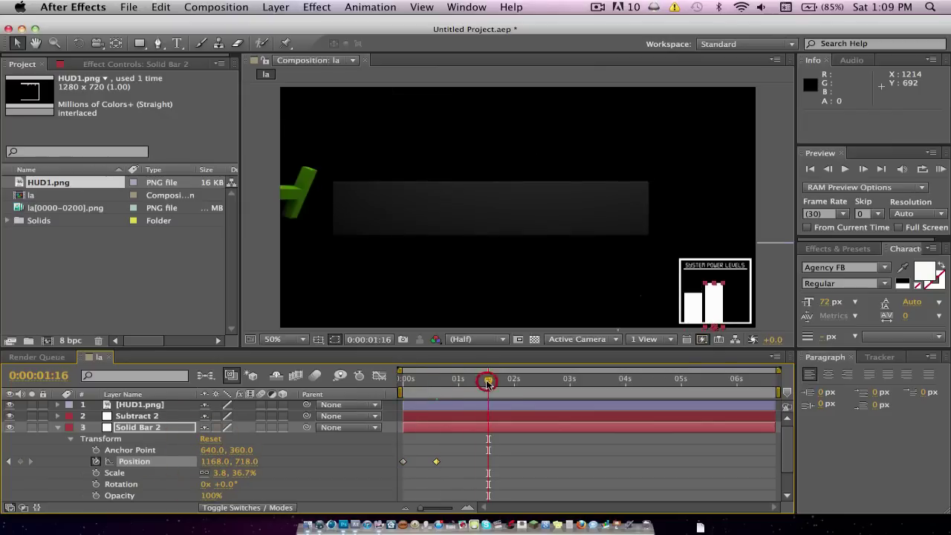
drag(239, 466, 290, 466)
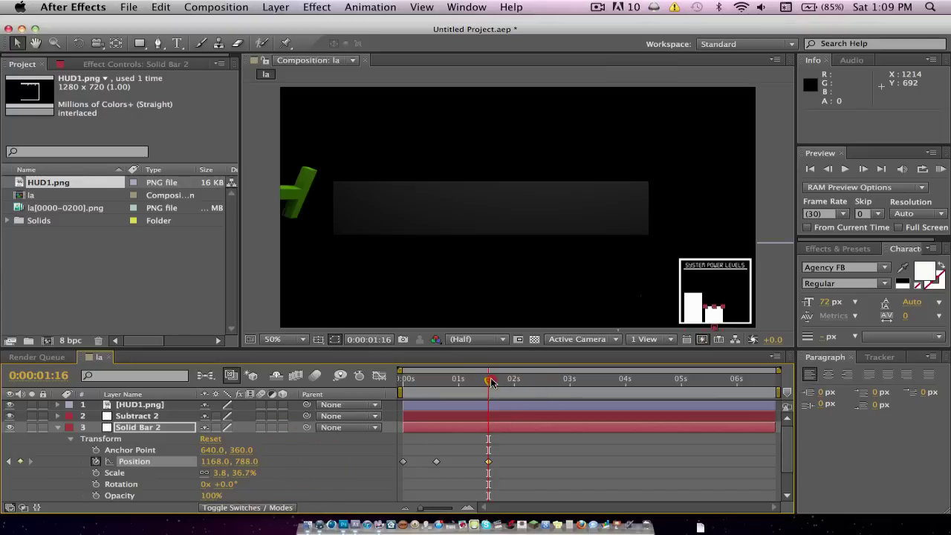
drag(490, 382, 534, 380)
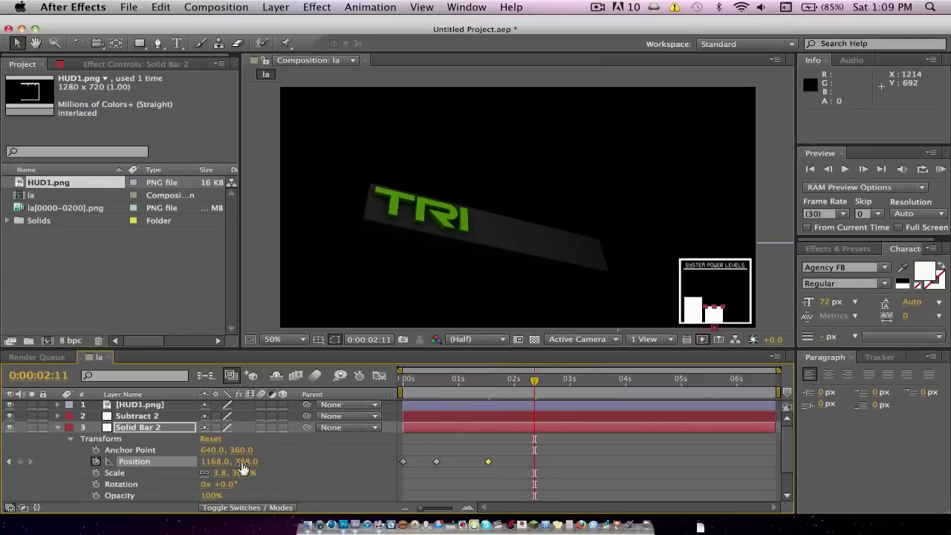
drag(243, 466, 185, 467)
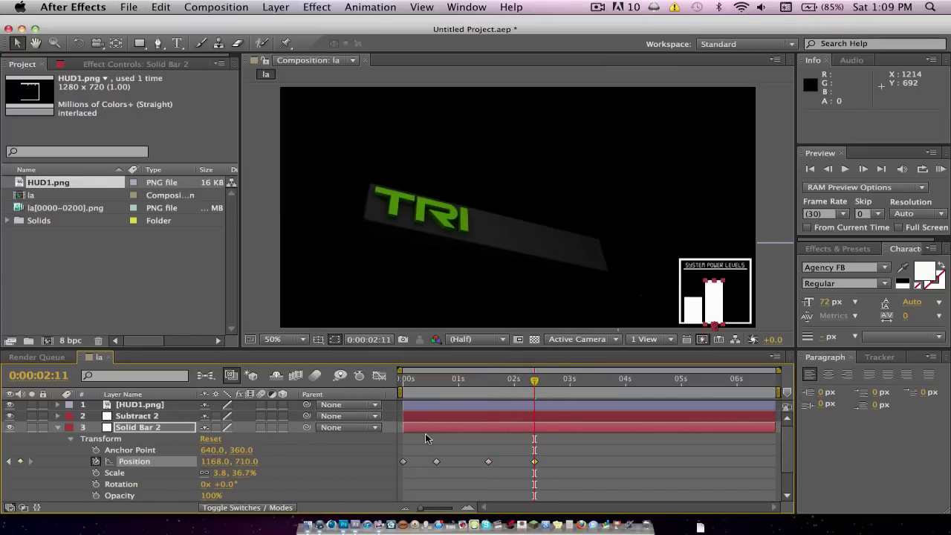
drag(538, 381, 565, 381)
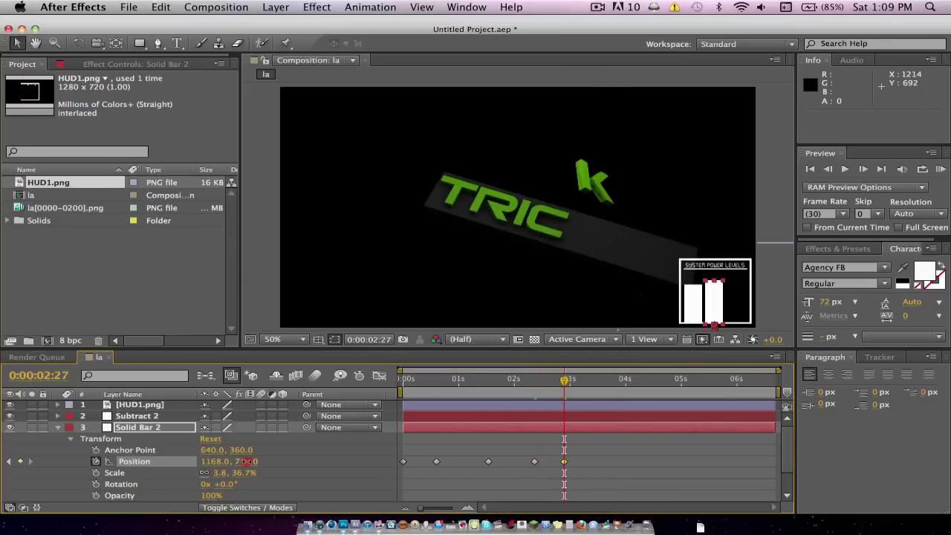
drag(239, 462, 285, 461)
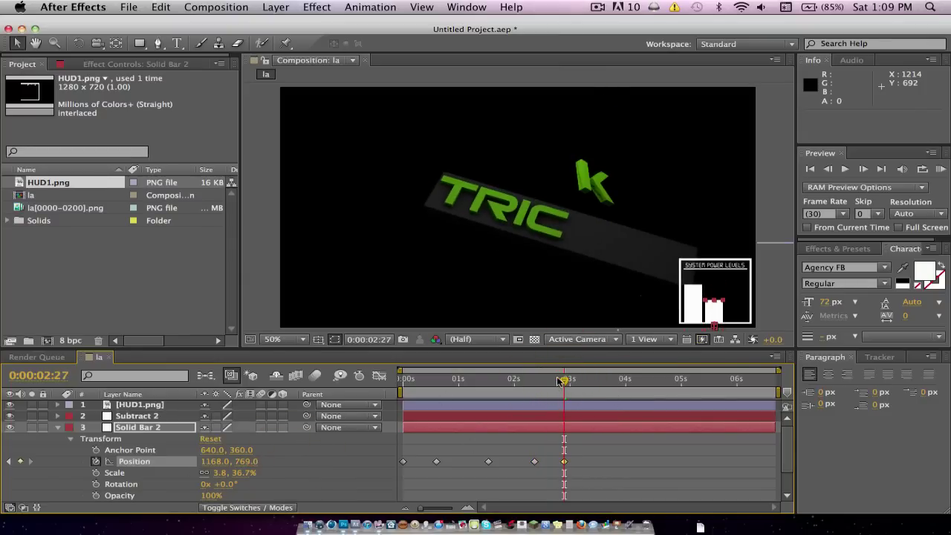
- Keyframe Solid Bar 2's position so the bar rises on 0:00:03:19 and drops to vertical position 812 on 0:00:04:07
drag(565, 381, 605, 381)
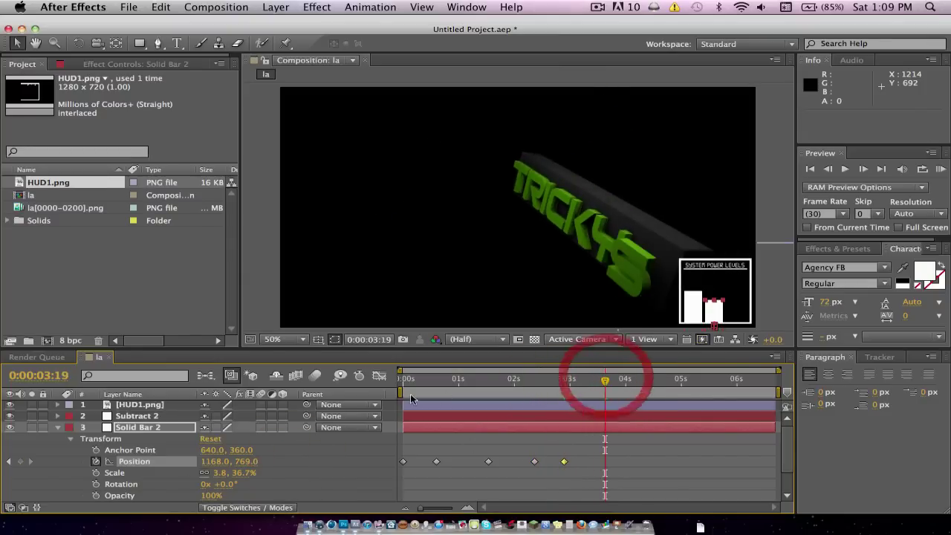
drag(245, 465, 208, 464)
drag(605, 381, 637, 381)
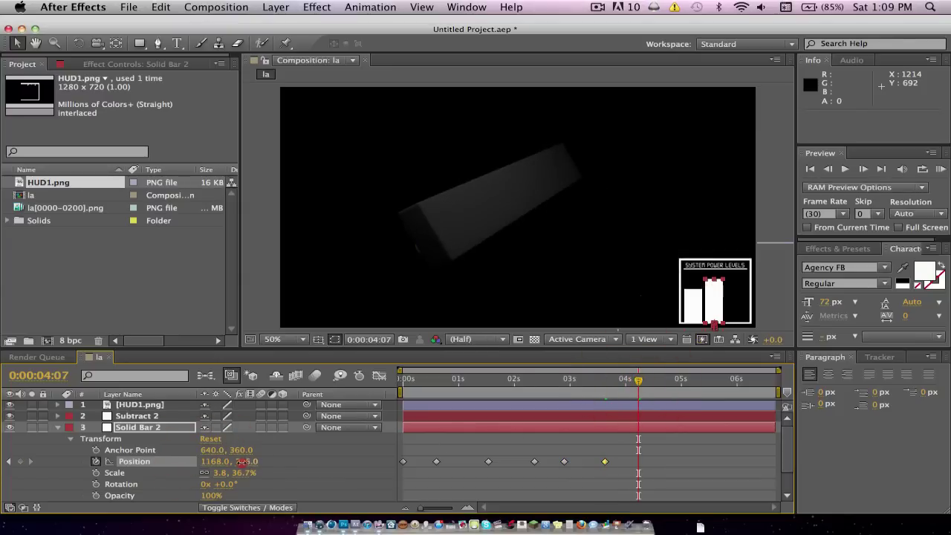
drag(244, 462, 322, 462)
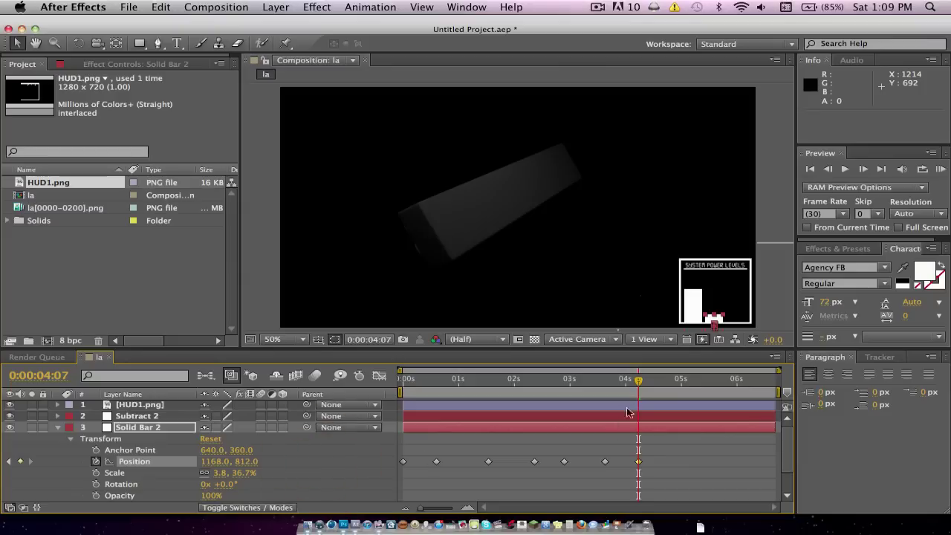
- Keyframe Solid Bar 2's vertical position at 741 on 0:00:04:27 and 705 on 0:00:05:15
drag(639, 383, 675, 382)
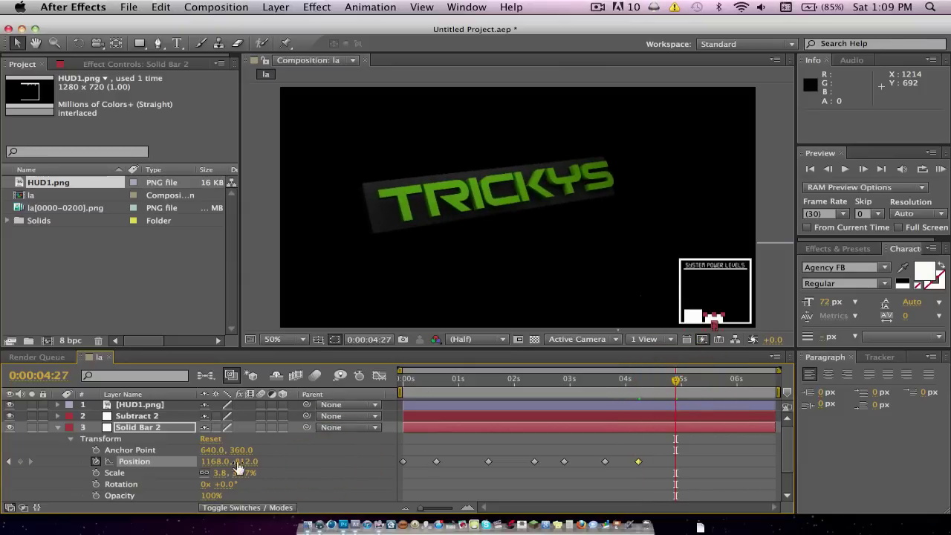
drag(247, 461, 197, 454)
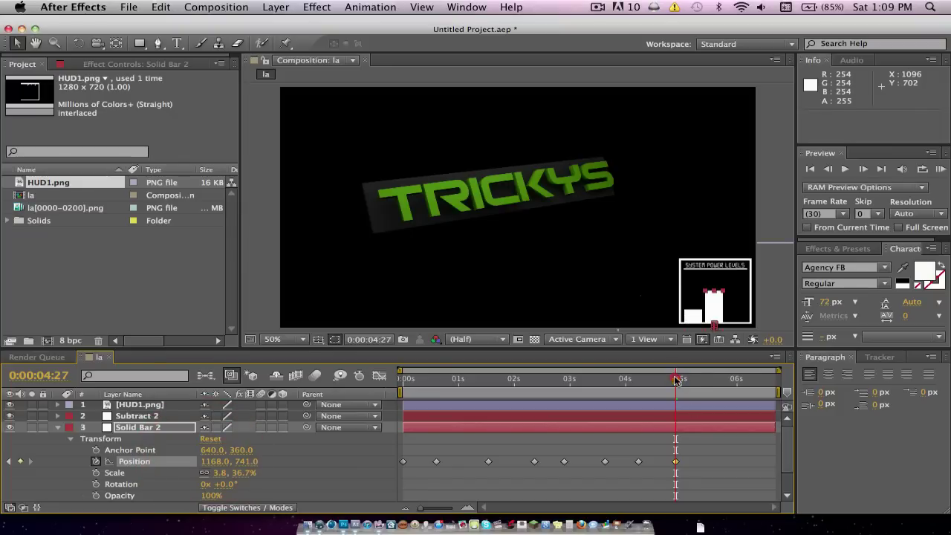
drag(675, 380, 709, 380)
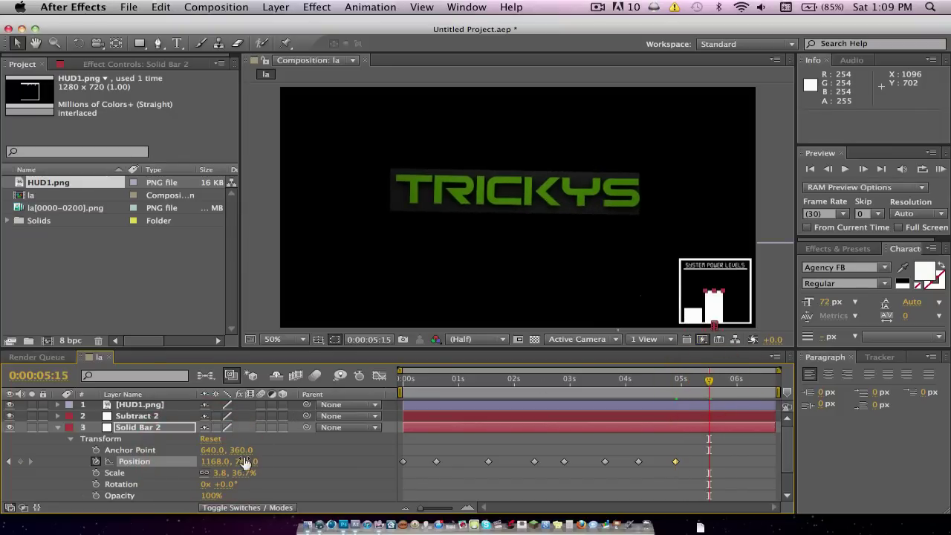
drag(245, 461, 216, 461)
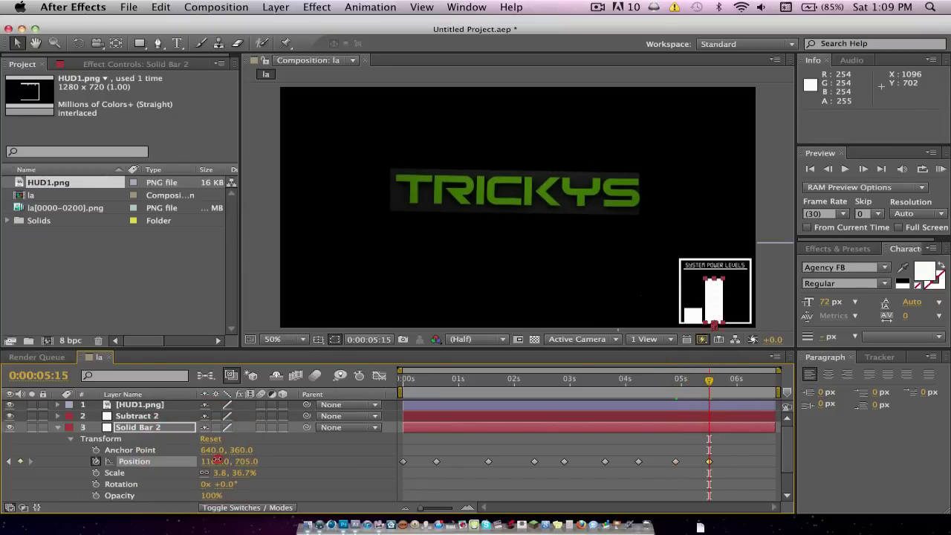
- Keyframe Solid Bar 2's vertical position at 762 on 0:00:06:05 and 802 on 0:00:06:20, and preview the animation
click(711, 379)
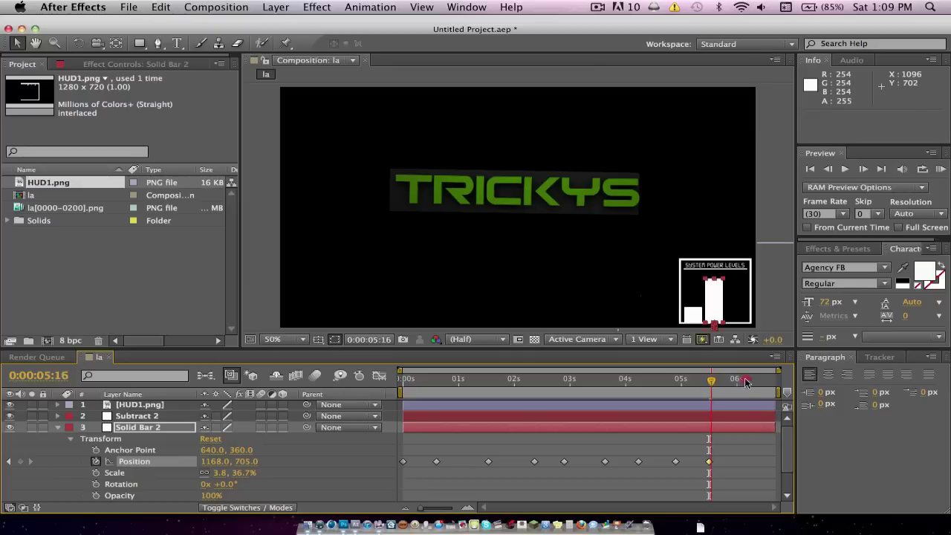
click(746, 380)
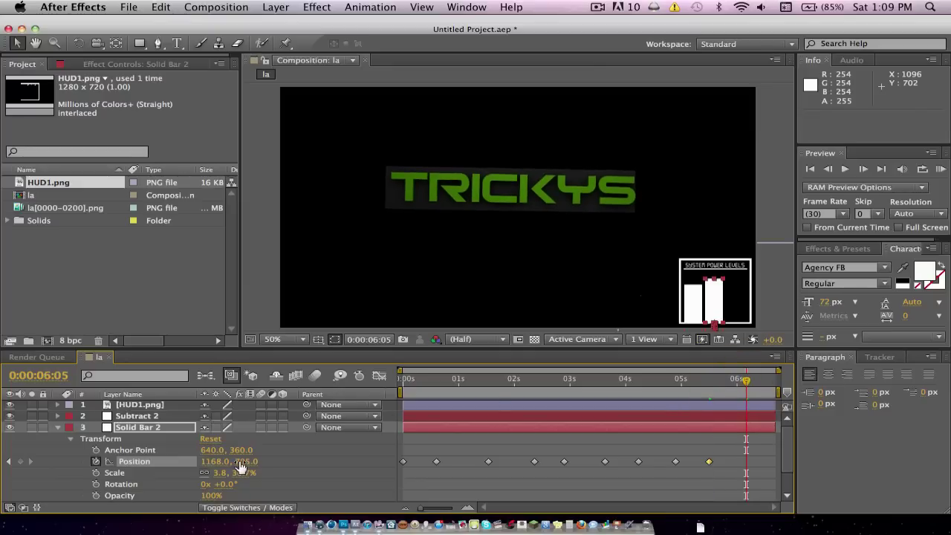
drag(242, 466, 286, 458)
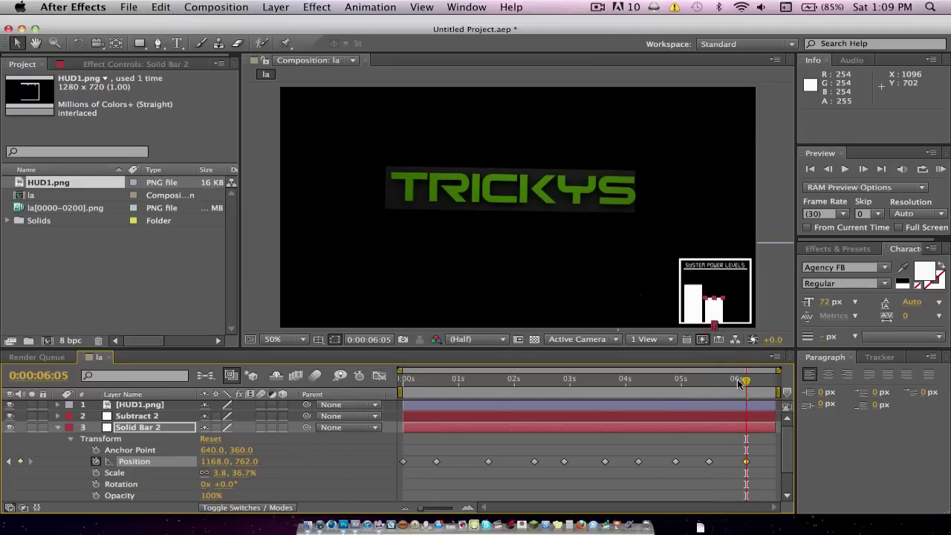
drag(746, 383, 773, 384)
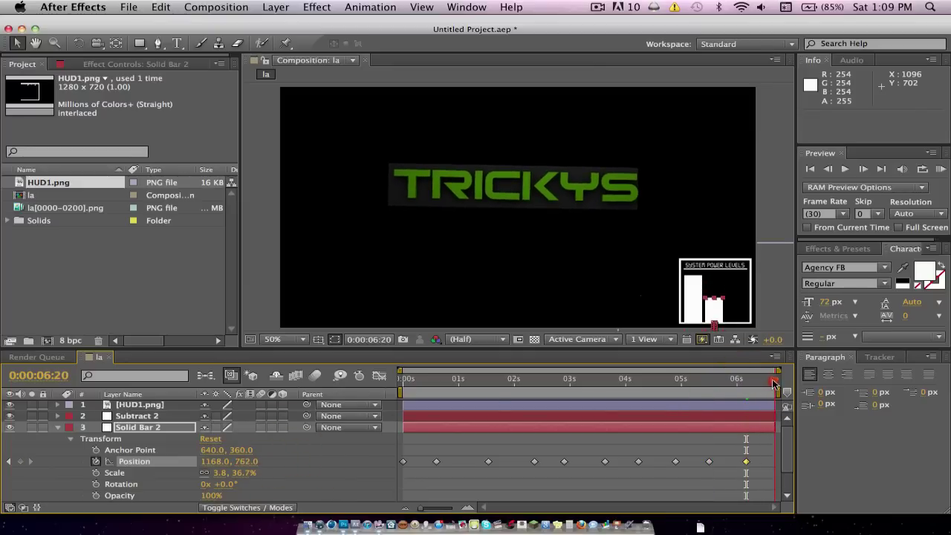
drag(247, 468, 280, 465)
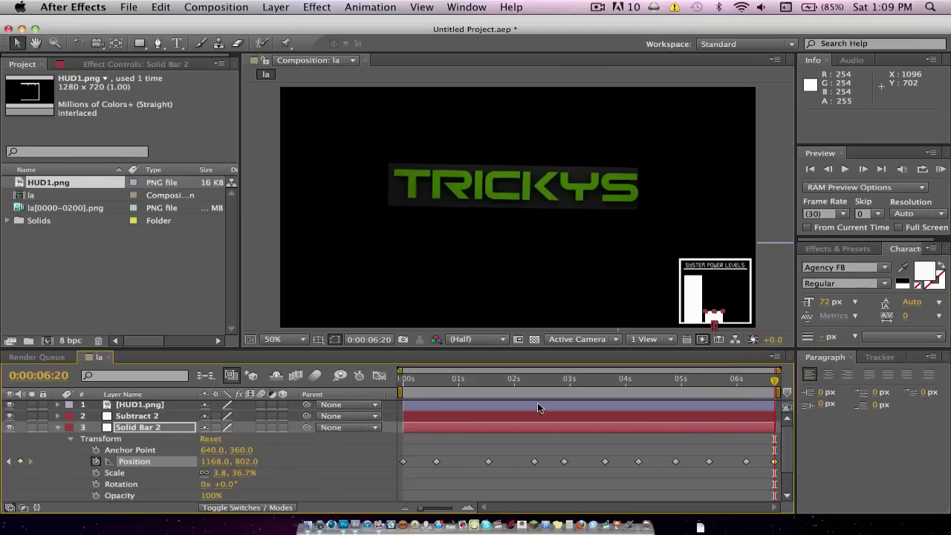
key(space)
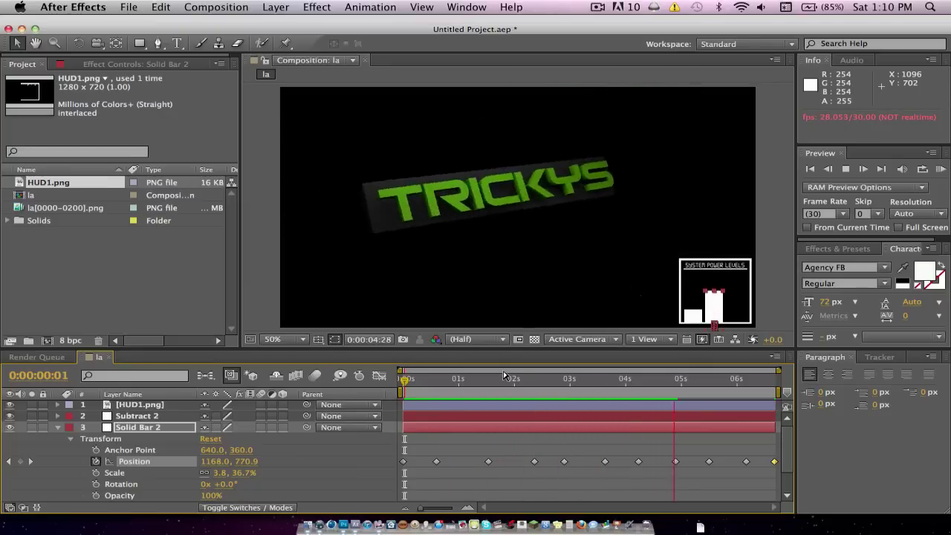
key(space)
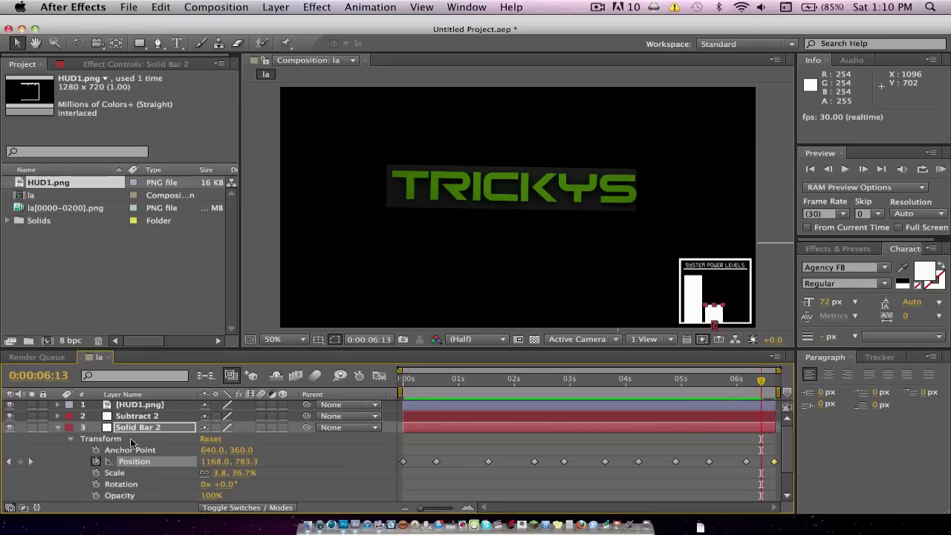
- Duplicate the Solid Bar 2 layer and place the copy above Subtract 2 in the stack
click(70, 438)
click(58, 429)
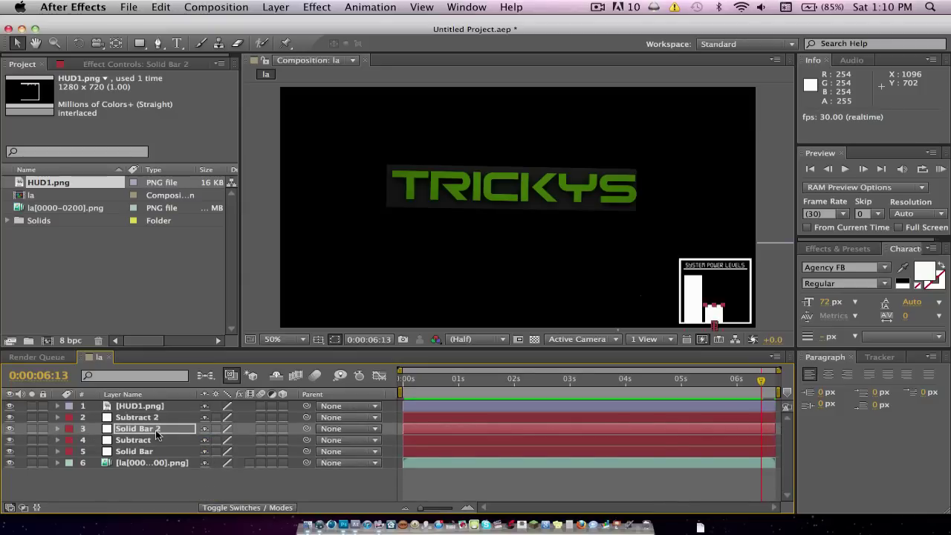
key(super+d)
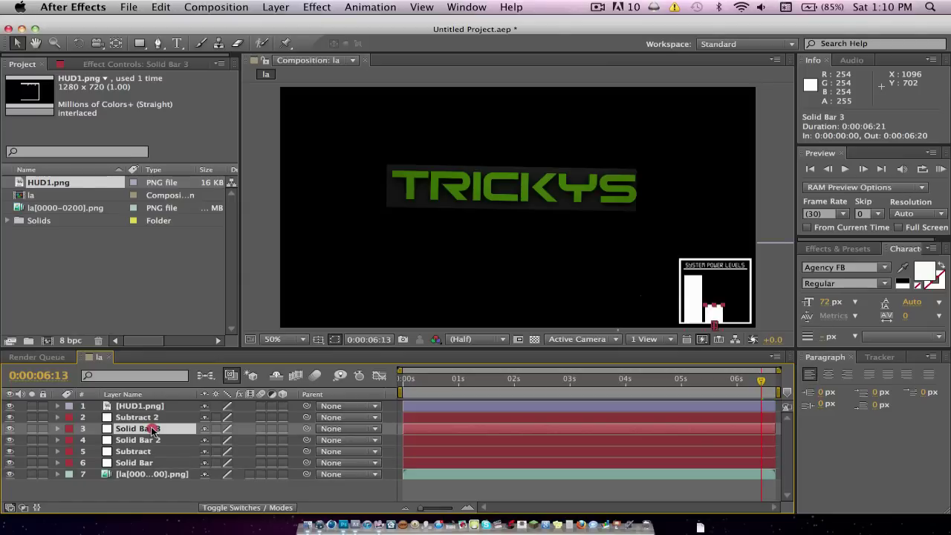
drag(153, 431, 146, 418)
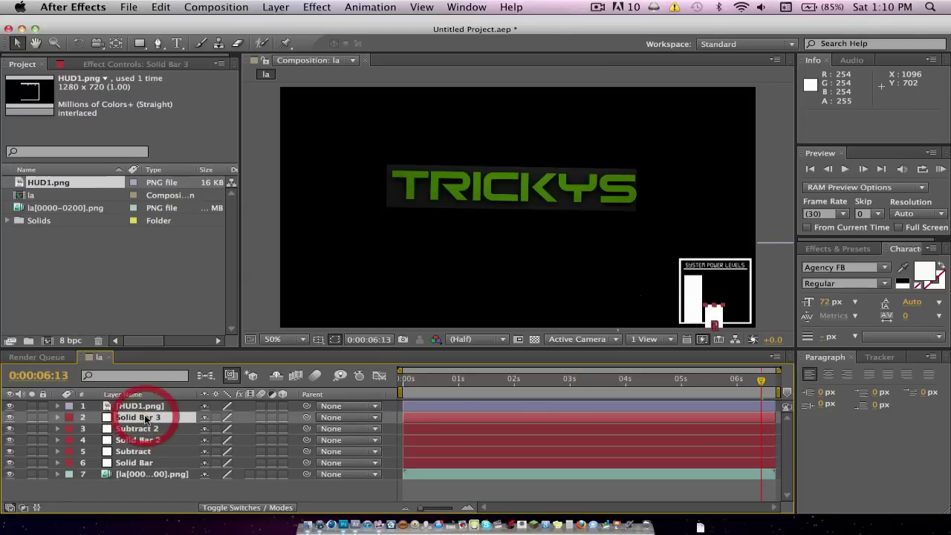
- Delete all the position keyframes of the Solid Bar 3 layer
click(59, 416)
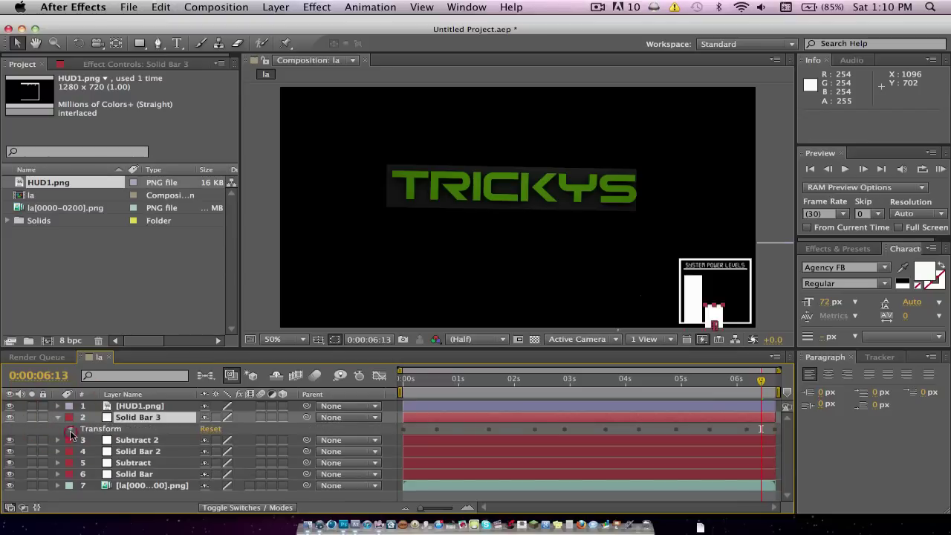
click(70, 429)
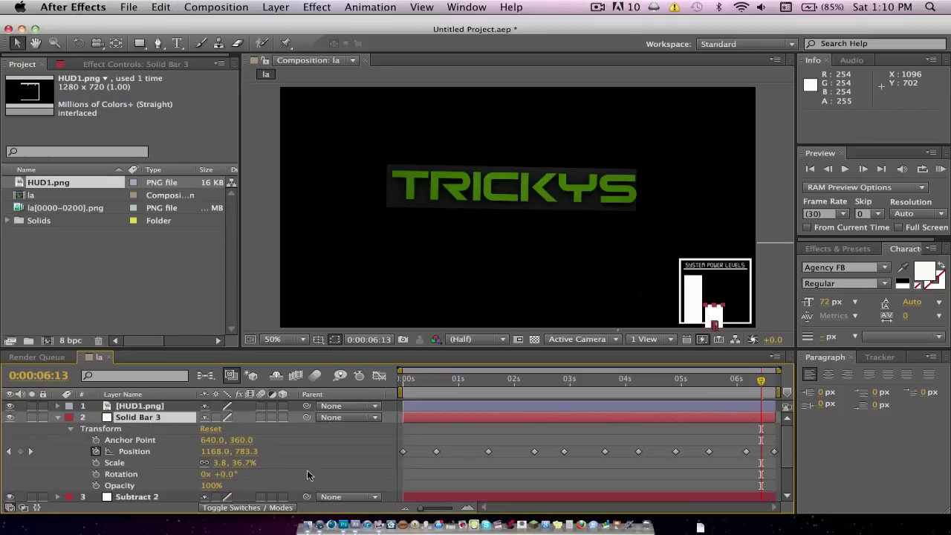
click(774, 451)
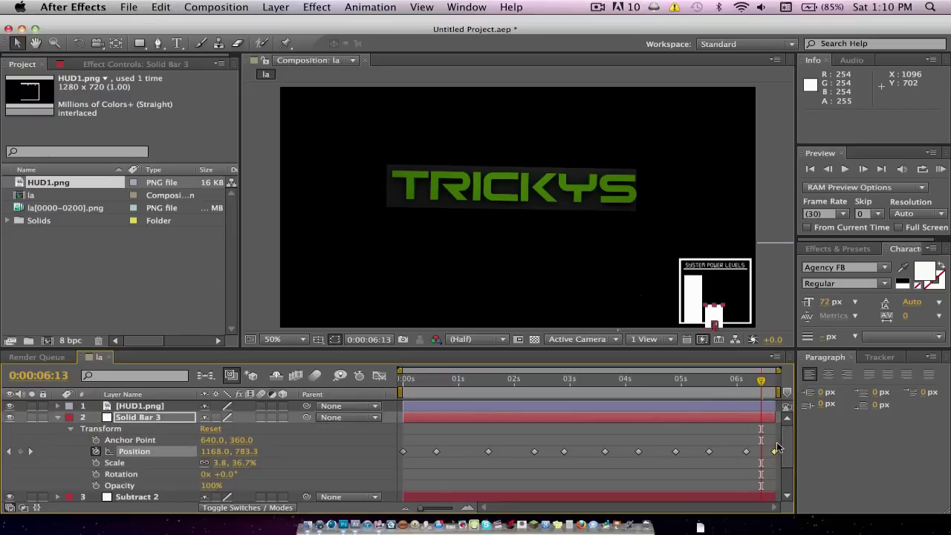
drag(766, 449, 398, 466)
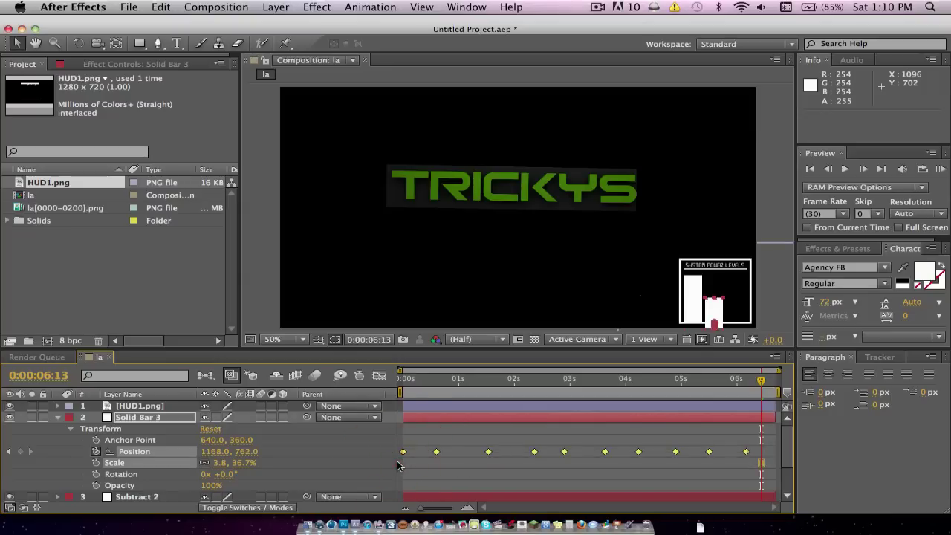
key(Delete)
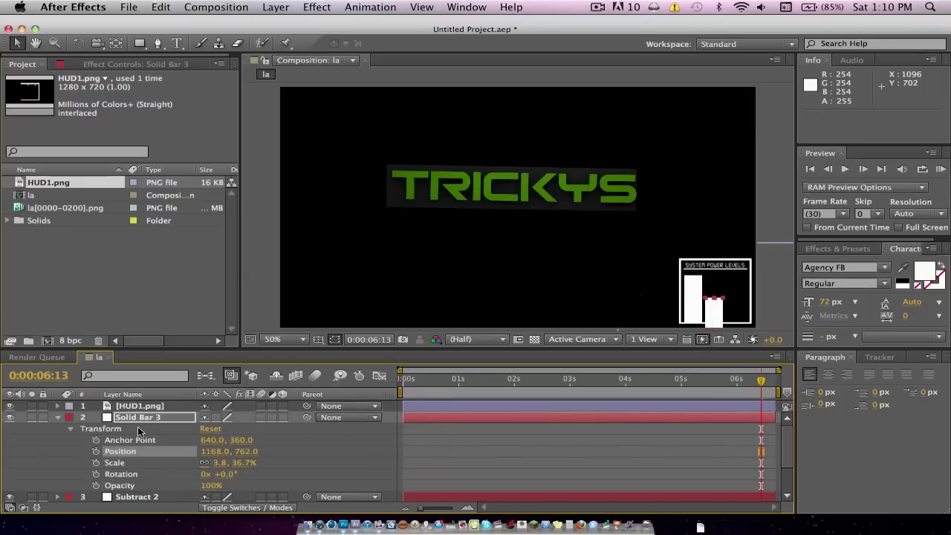
- Set Solid Bar 3's horizontal position to 1225 so it stands beside the second bar in the HUD box
drag(246, 457, 254, 459)
key(super+z)
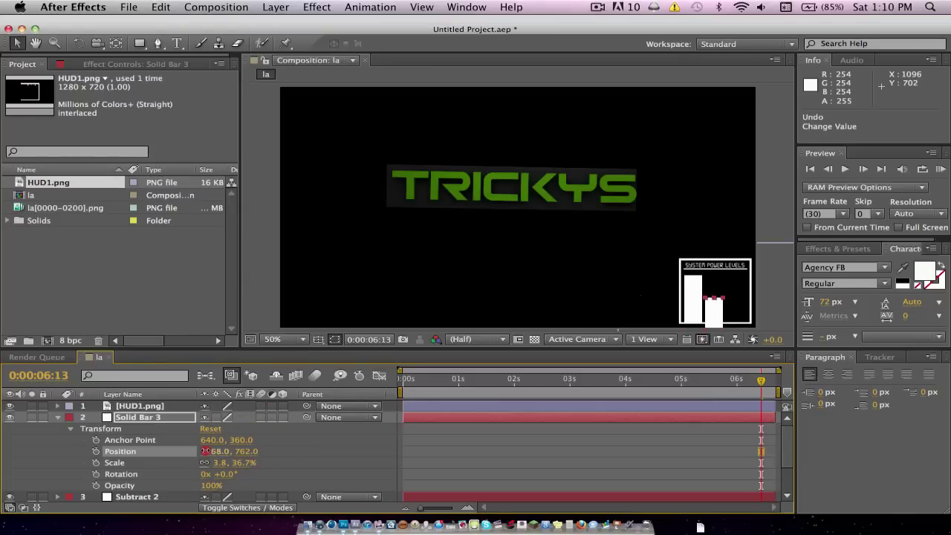
drag(206, 451, 235, 451)
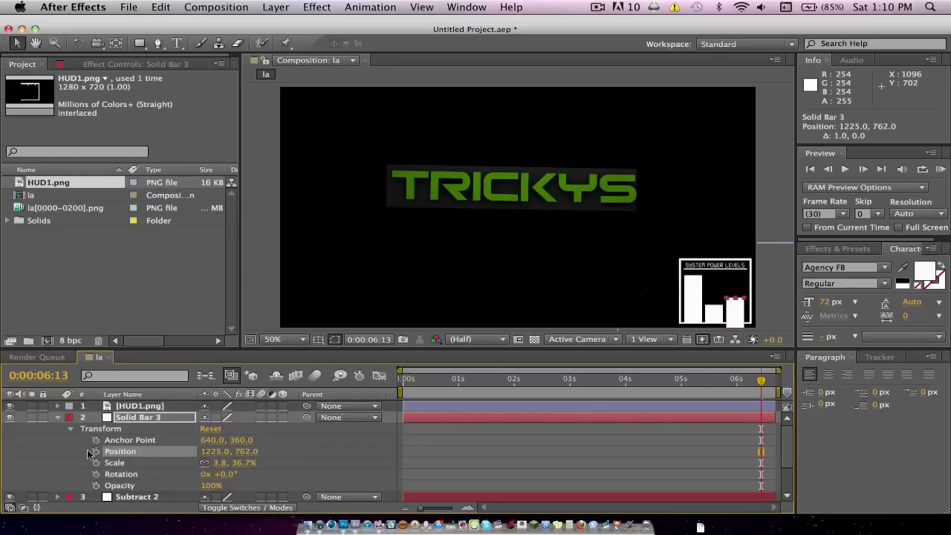
click(58, 415)
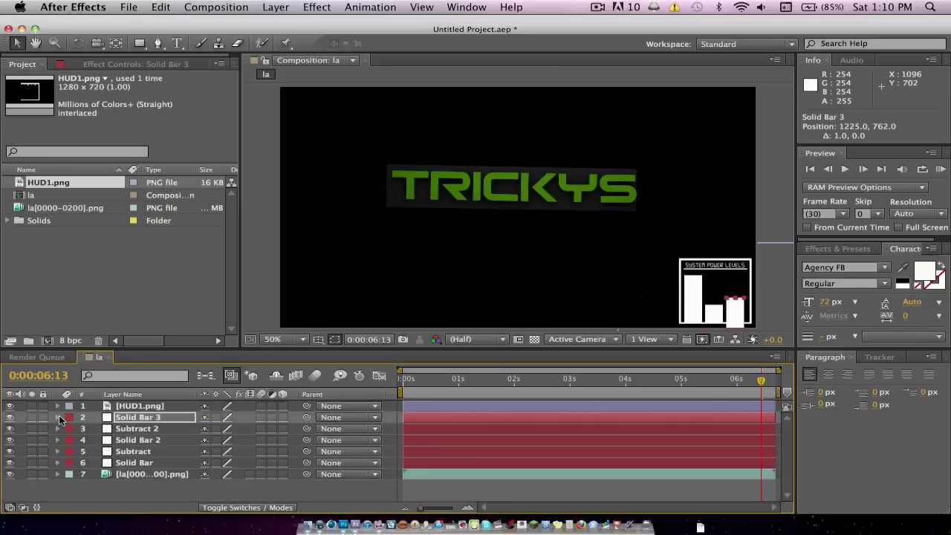
- Duplicate the Subtract 2 layer and place the copy above Solid Bar 3 in the stack
click(135, 428)
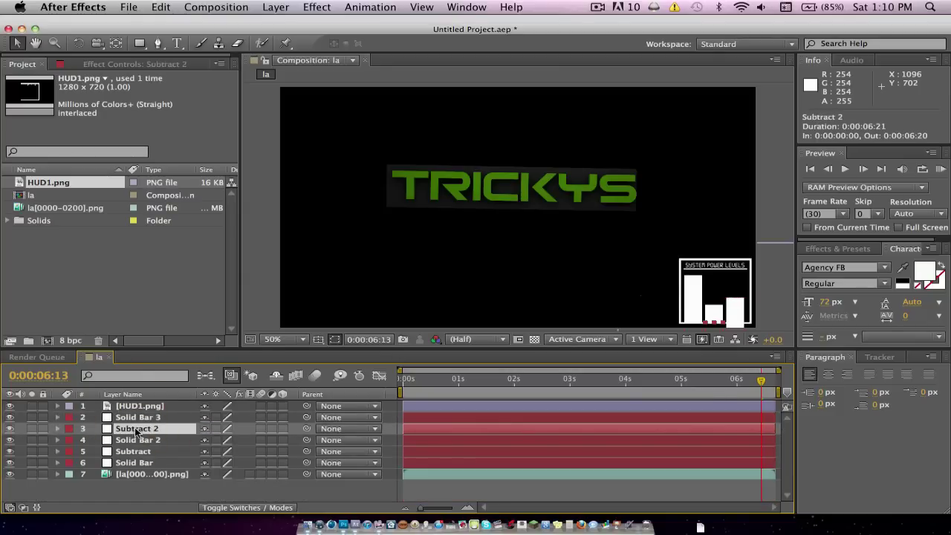
key(super+d)
drag(136, 431, 134, 416)
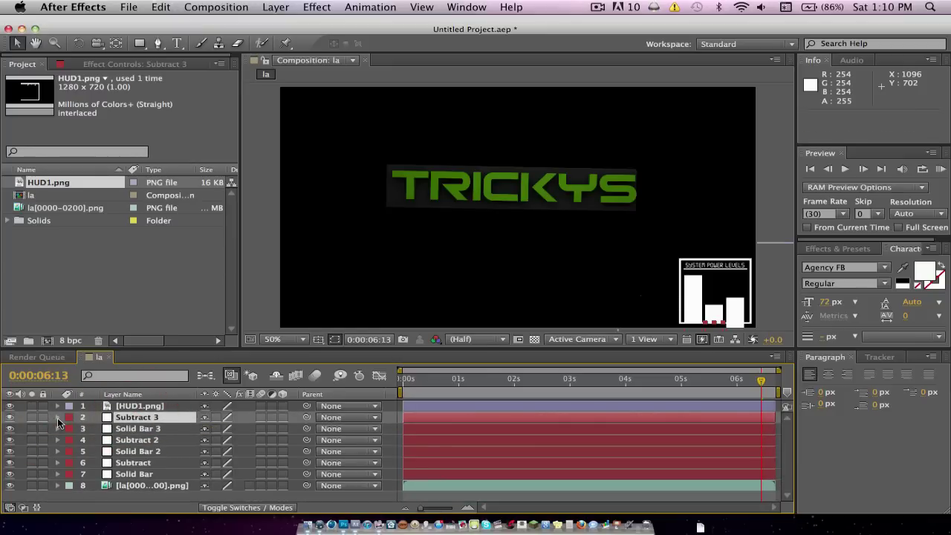
- Nudge the Subtract 3 layer to about position 1226, 836 so it masks the base of the third bar
key(Right)
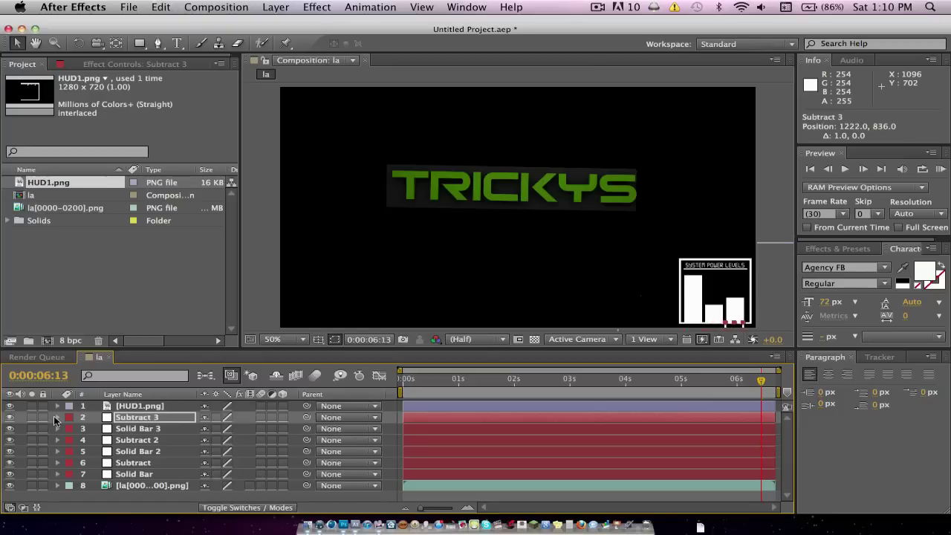
key(Right)
key(Right)
key(Left)
key(Left)
key(Up)
key(Up)
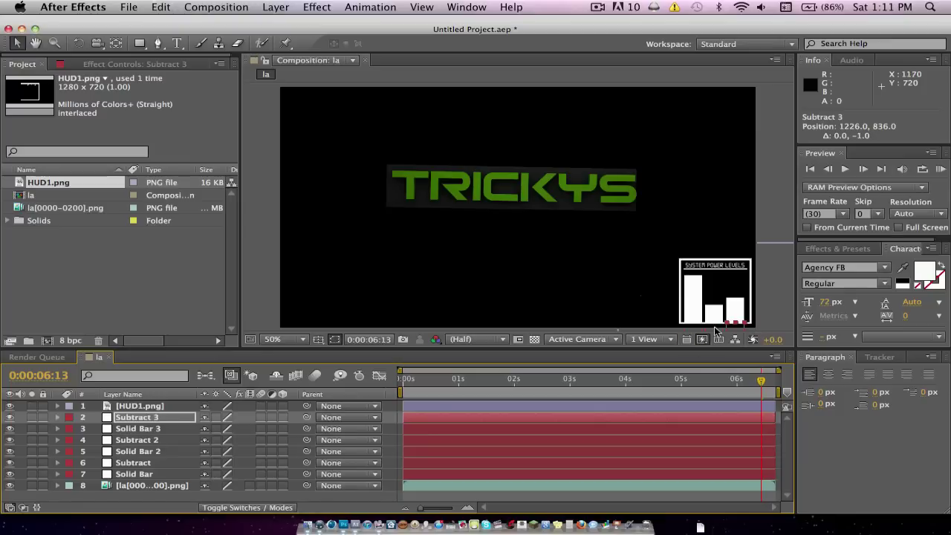
- Fine-tune the horizontal placement of Subtract 3 so it lines up with the width of the third bar
mouse_move(728, 324)
mouse_down()
mouse_move(712, 327)
mouse_move(745, 331)
mouse_move(717, 333)
mouse_up()
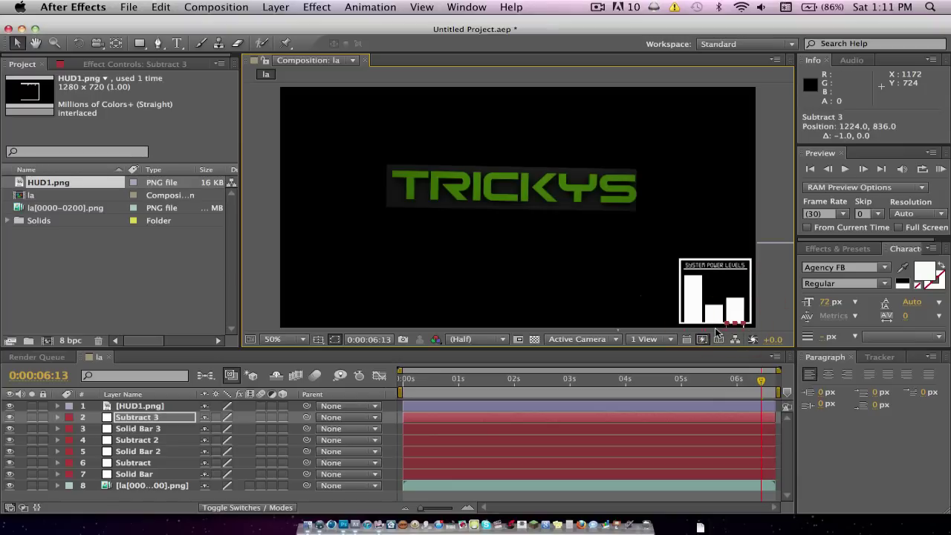
key(Right)
key(Right)
key(Right)
key(Right)
key(Left)
key(Left)
drag(745, 325, 748, 325)
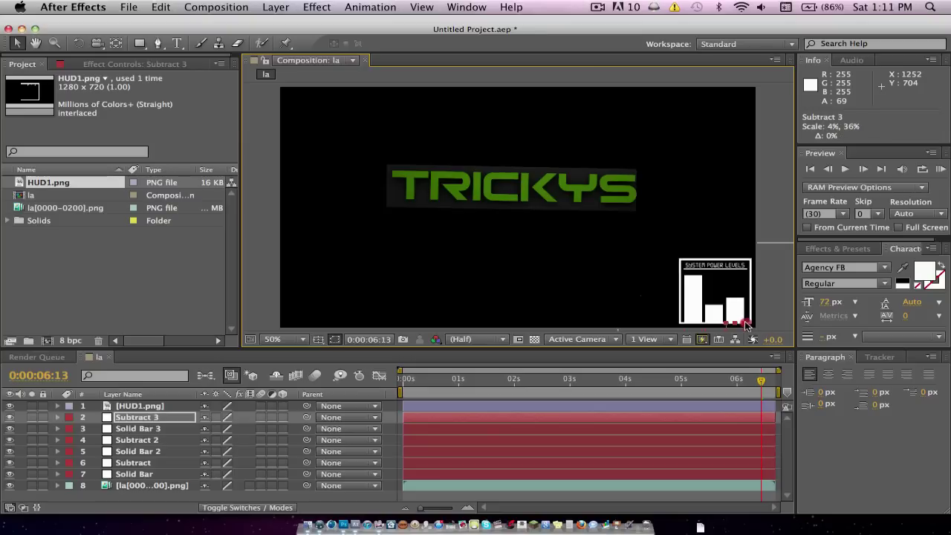
click(747, 324)
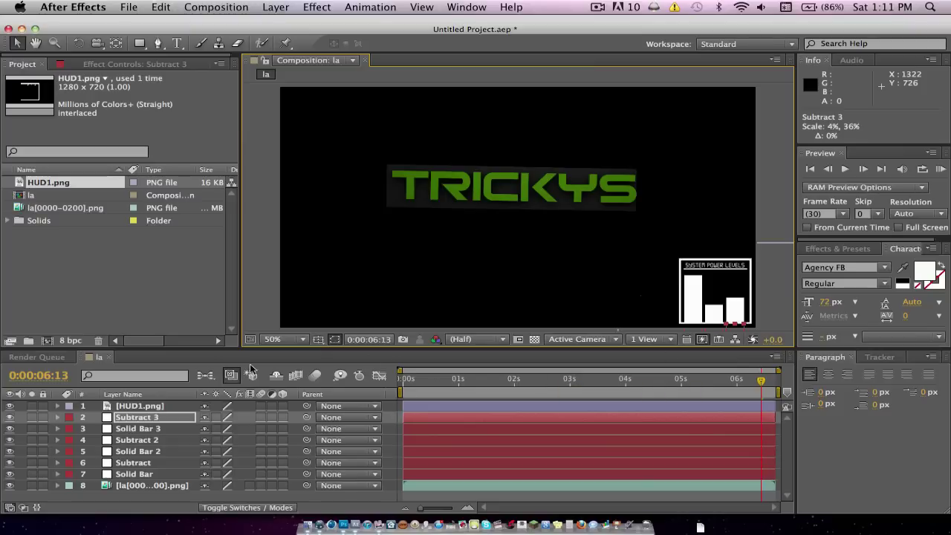
- Enable position keyframing on Solid Bar 3 with a first keyframe on 0:00:00:00
click(59, 429)
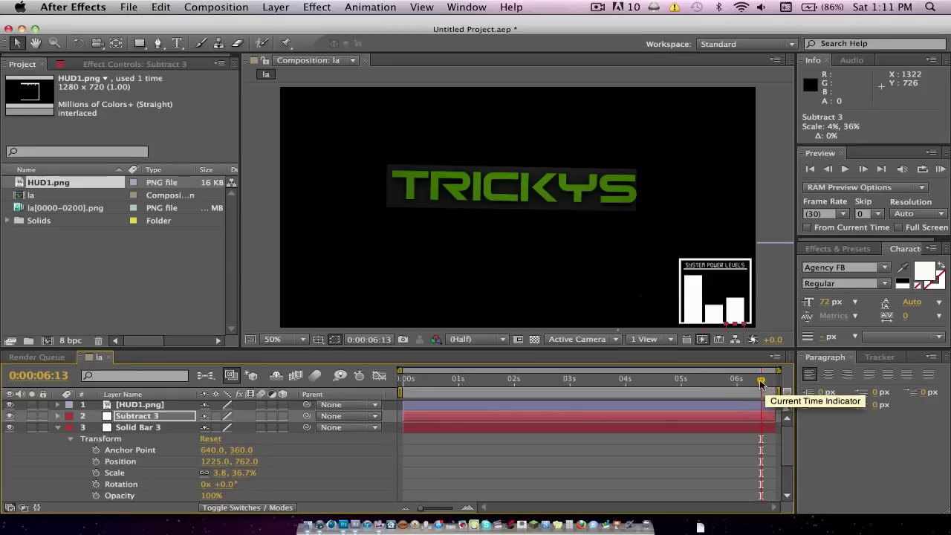
drag(761, 382, 397, 394)
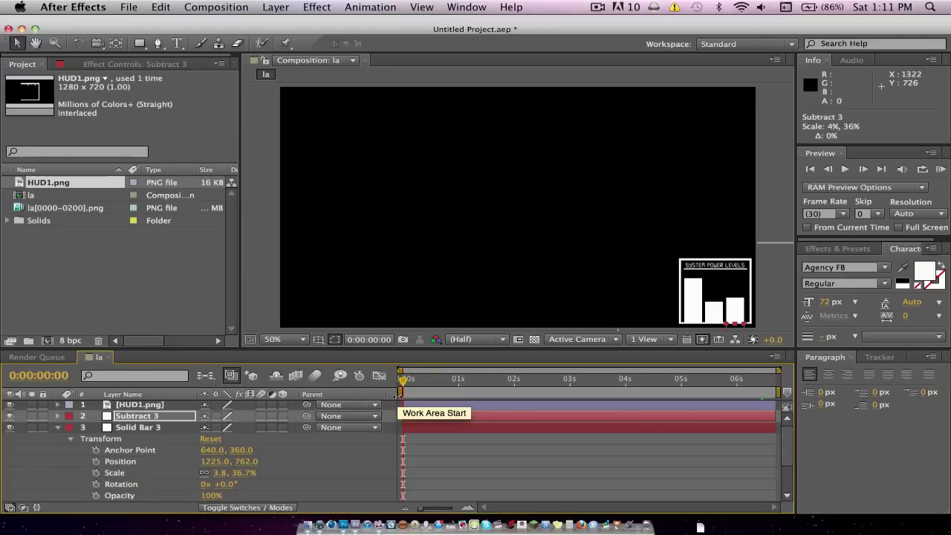
click(96, 462)
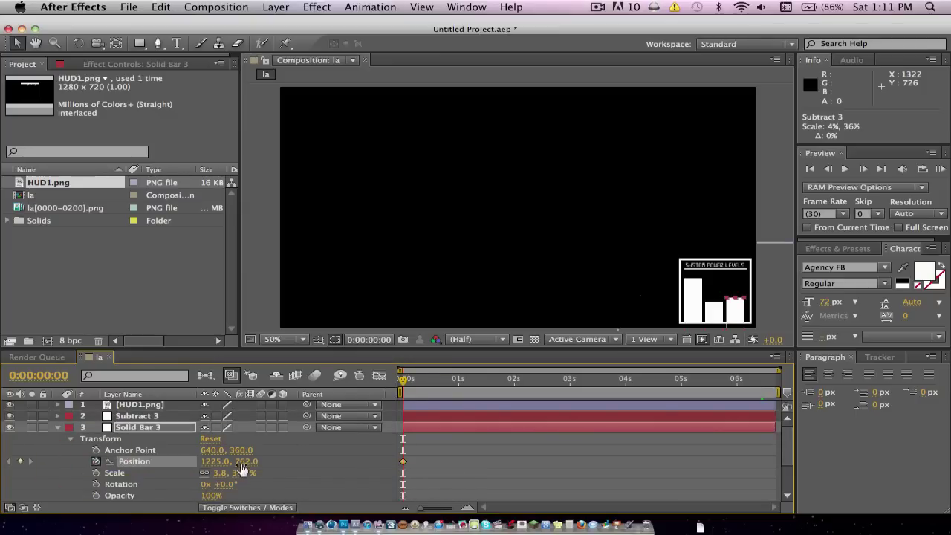
- Keyframe Solid Bar 3 rising, with vertical position 730 at 0:00:00:28 and 693 at 0:00:01:18
drag(401, 383, 454, 380)
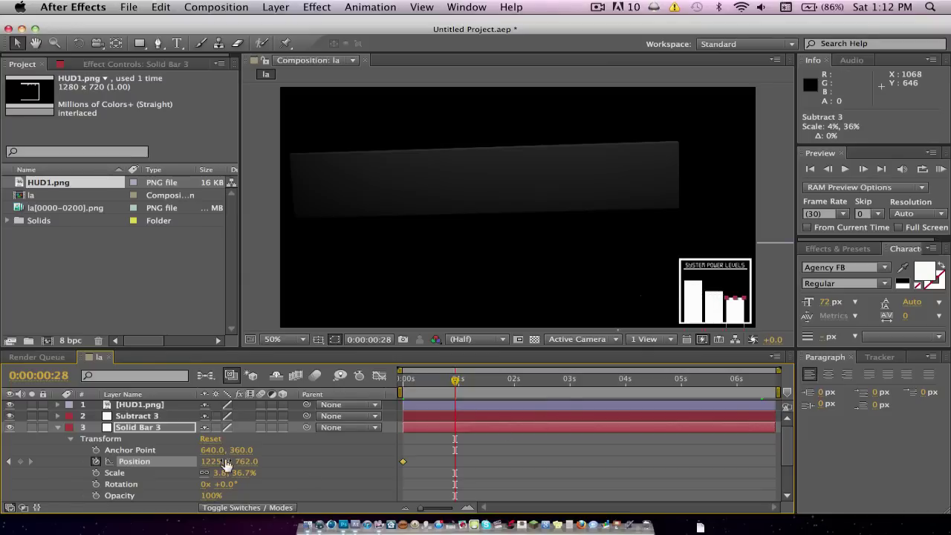
drag(238, 461, 214, 458)
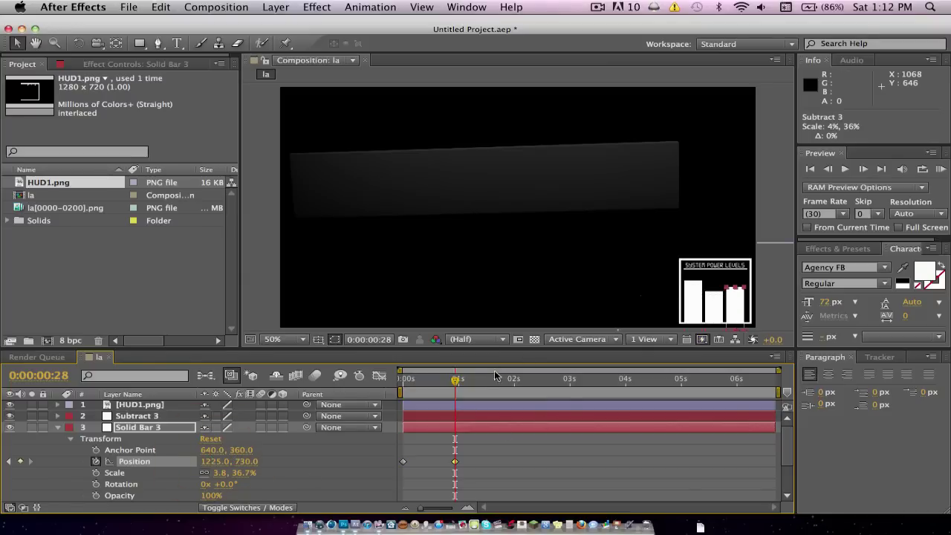
drag(454, 380, 492, 380)
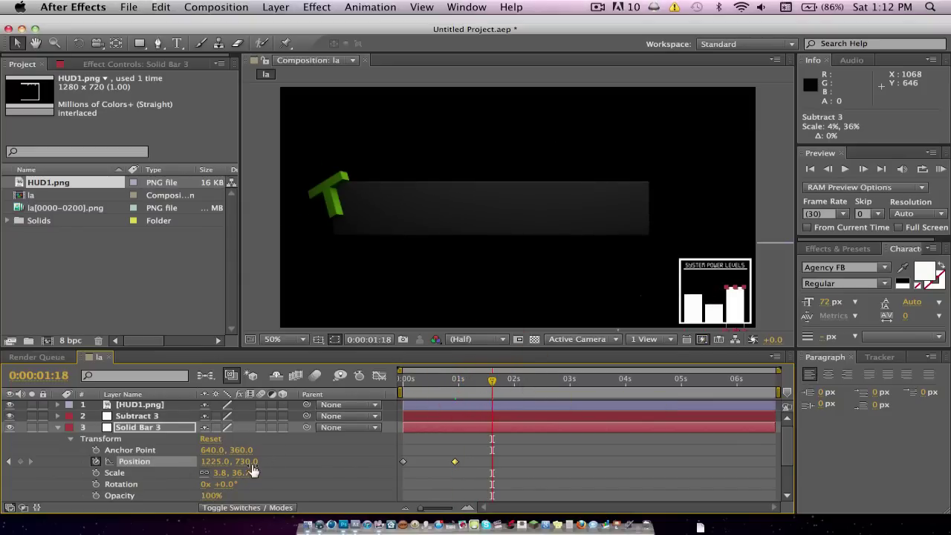
drag(244, 461, 220, 463)
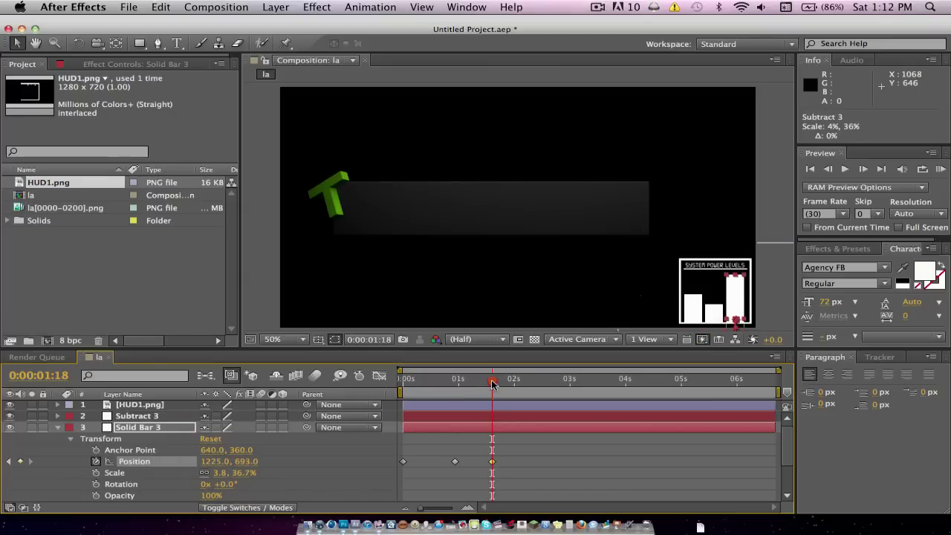
- Keyframe Solid Bar 3 dropping, with vertical position 742 at 0:00:02:08 and 809 at 0:00:03:14
drag(492, 382, 530, 380)
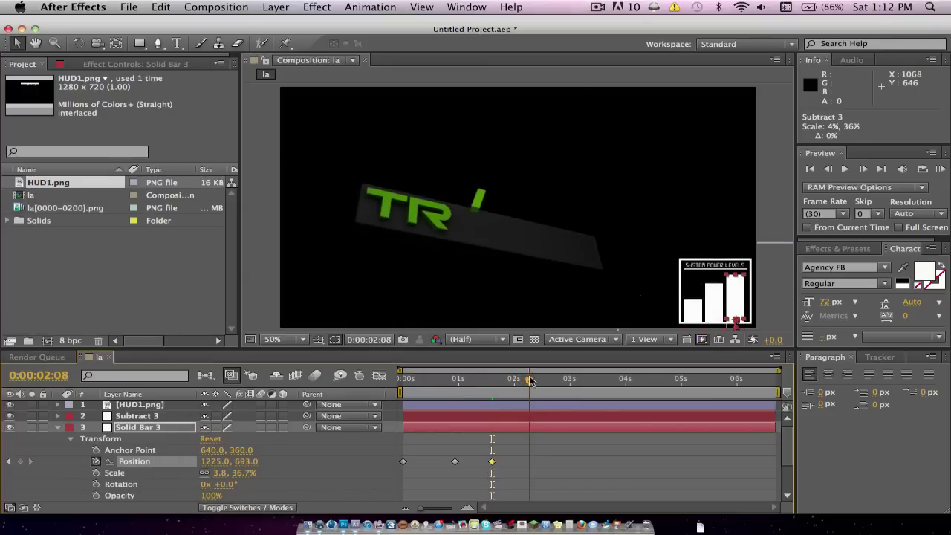
click(244, 460)
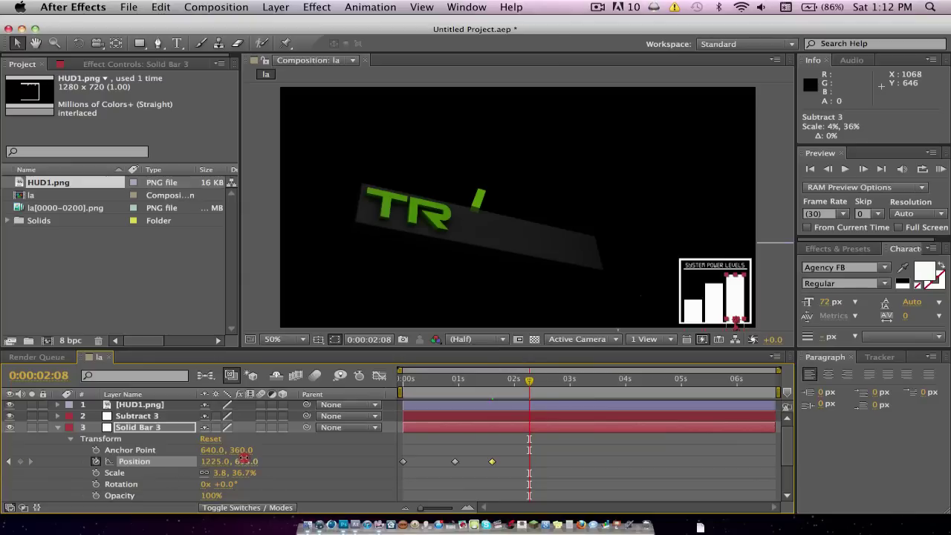
drag(244, 461, 275, 461)
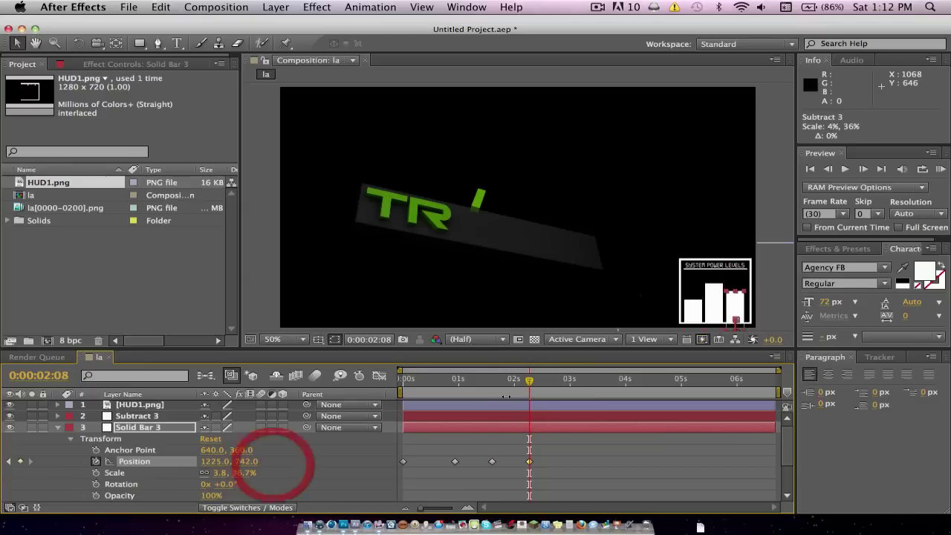
drag(529, 380, 597, 374)
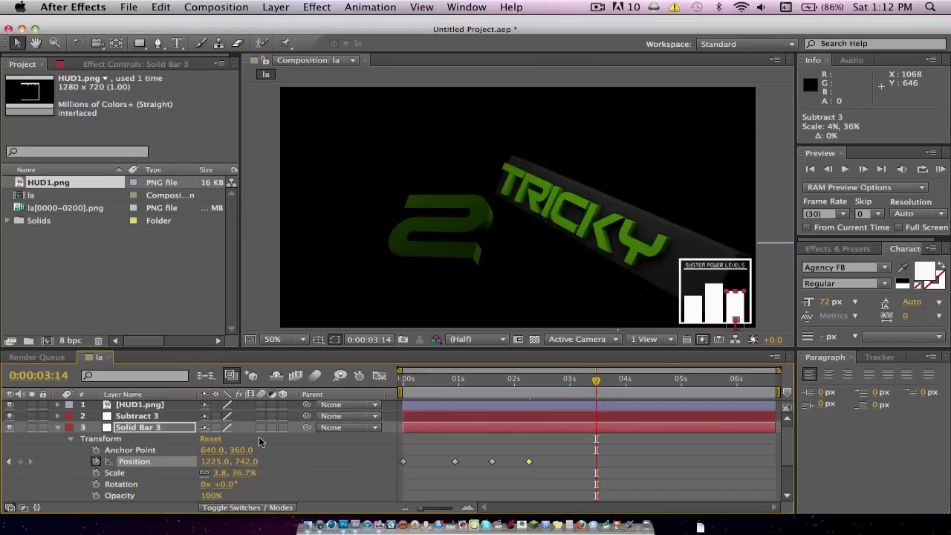
drag(246, 462, 306, 446)
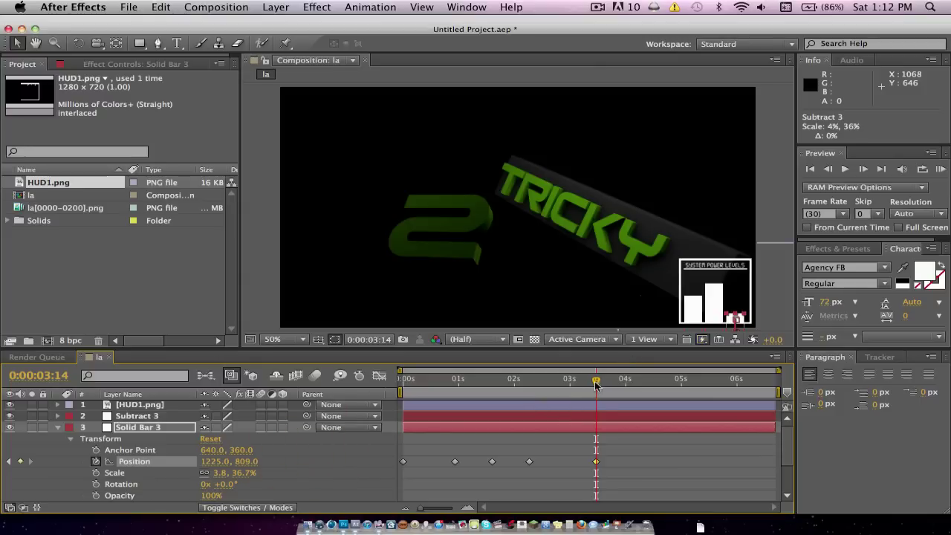
- Keyframe Solid Bar 3's vertical position at 773 on 0:00:04:09, 739 on 0:00:05:16 and 761 on the last frame, 0:00:06:20
drag(595, 383, 643, 378)
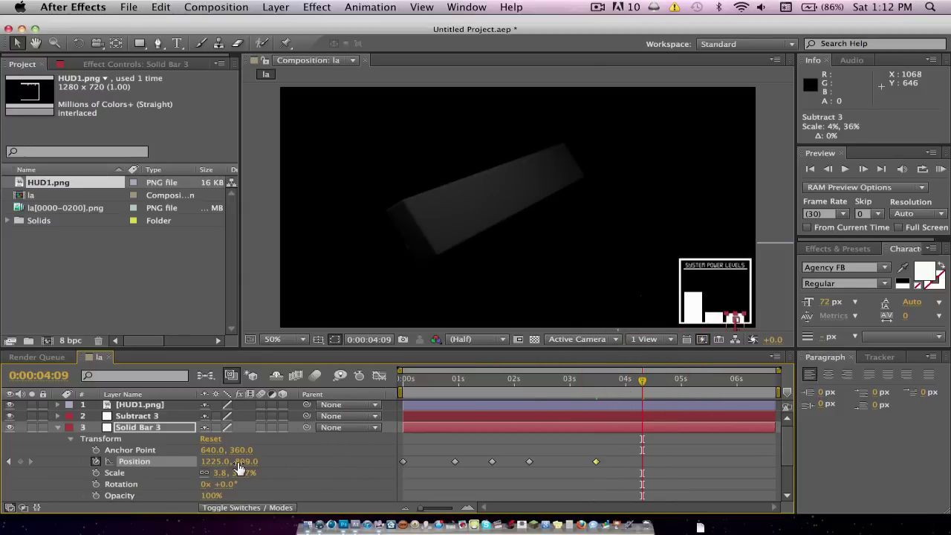
drag(237, 461, 218, 457)
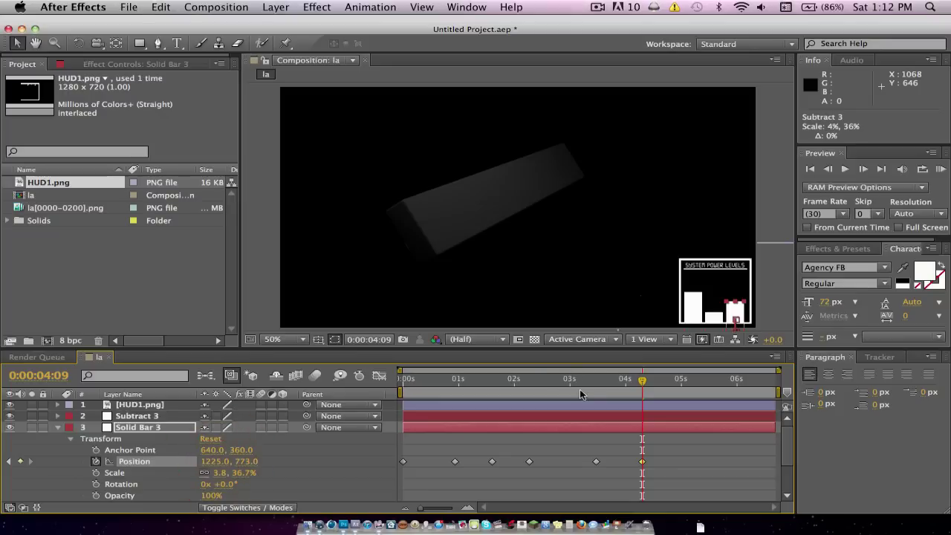
drag(644, 381, 711, 380)
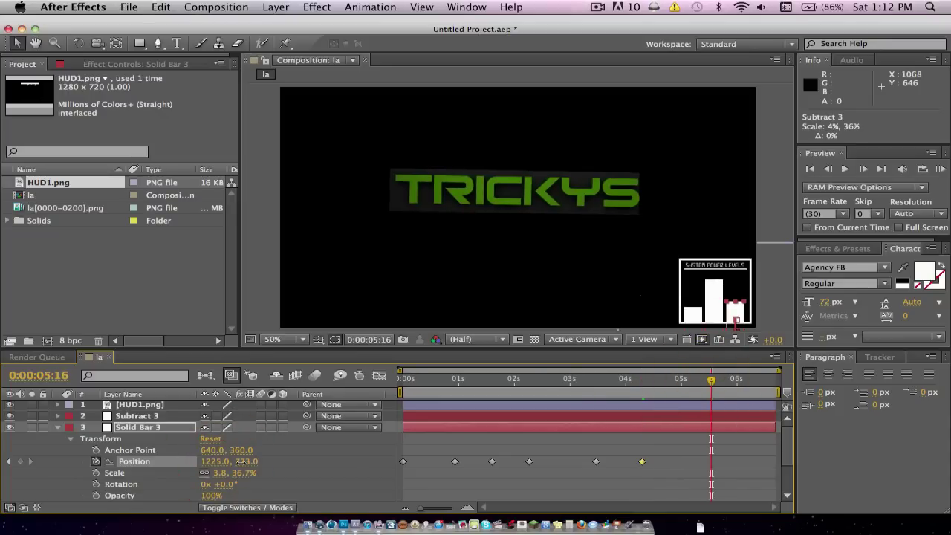
drag(242, 461, 221, 460)
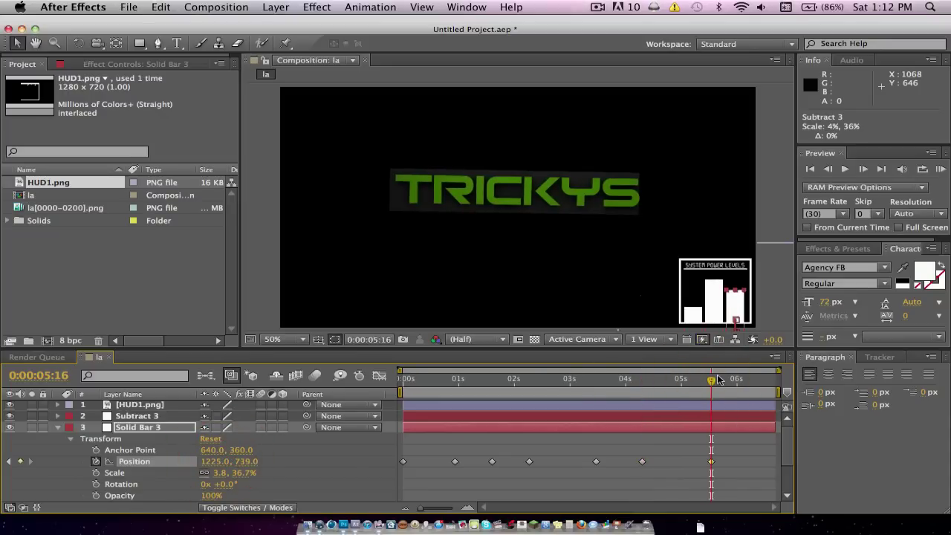
drag(712, 383, 807, 382)
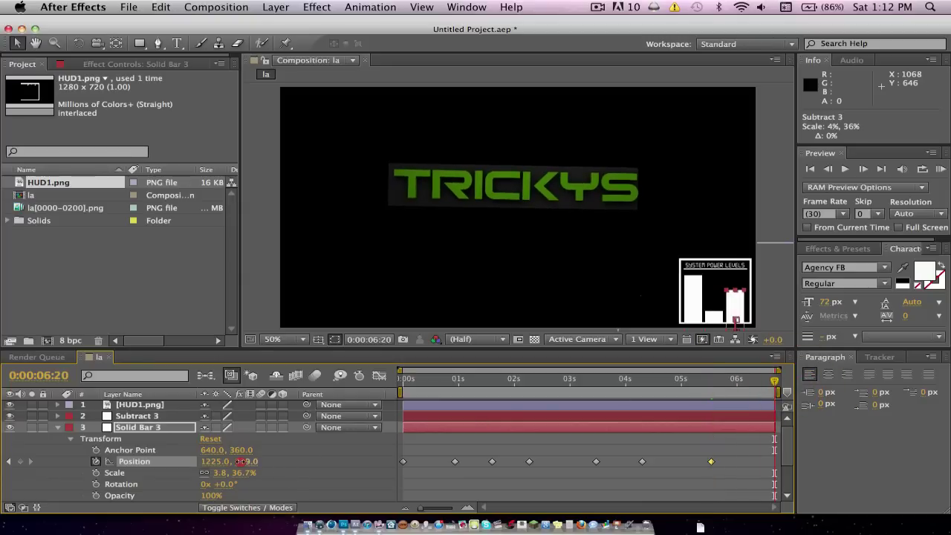
drag(242, 461, 266, 457)
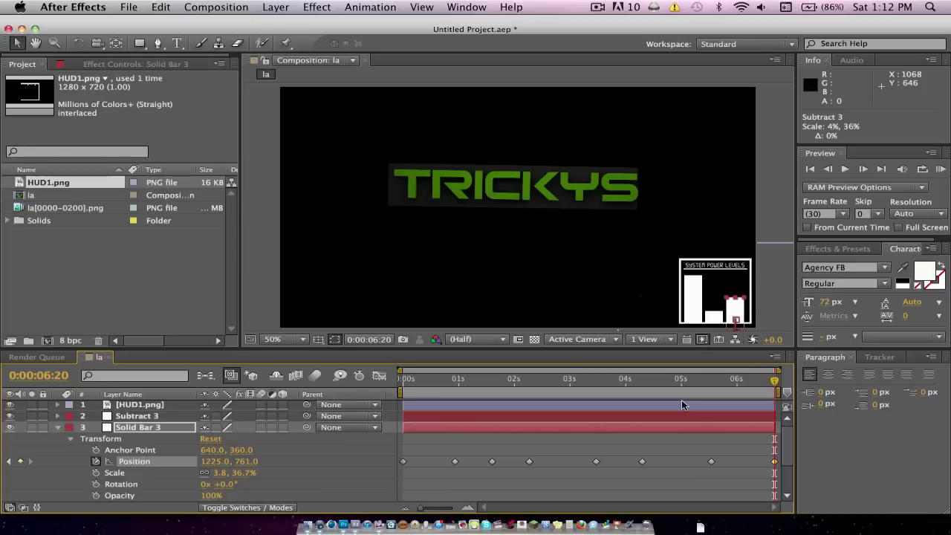
- Preview the composition to check the motion of all three power bars inside the System Power Levels box
key(space)
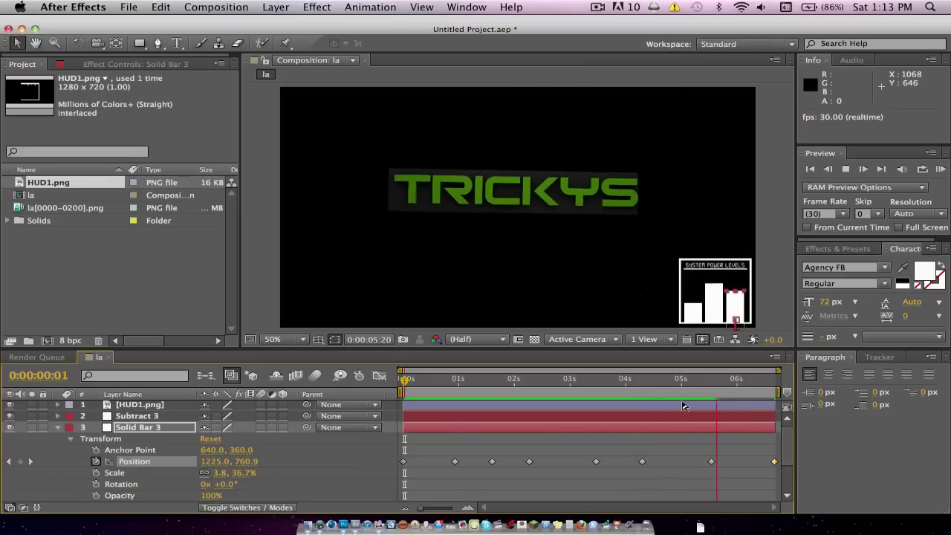
key(space)
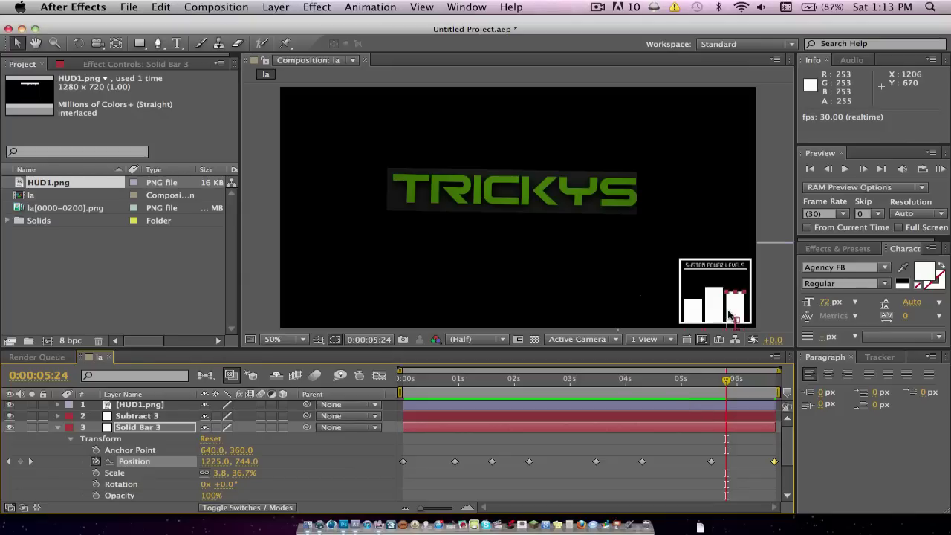
key(h)
key(space)
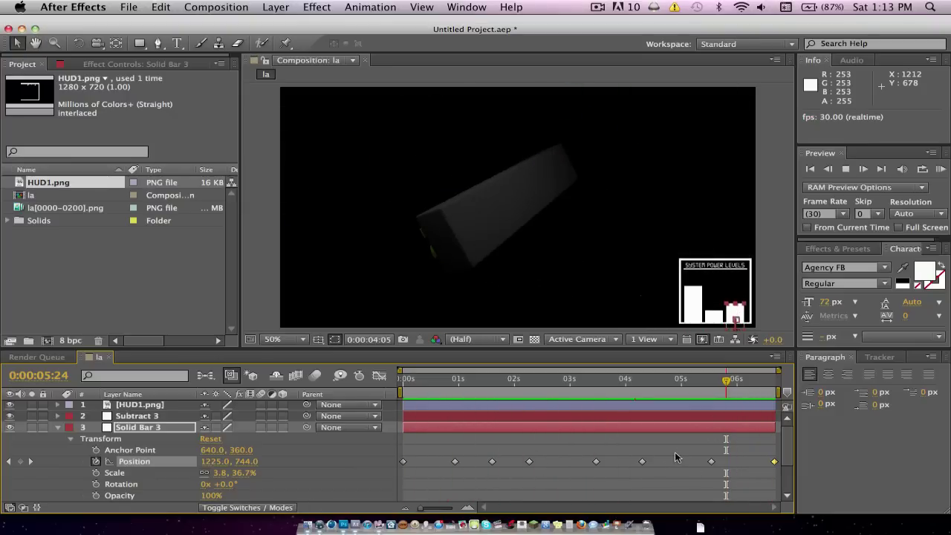
key(space)
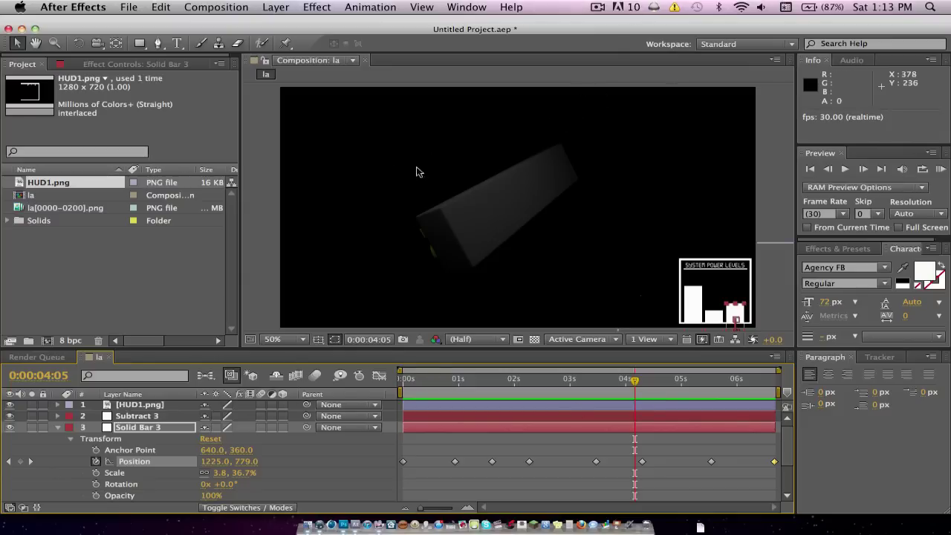
click(596, 8)
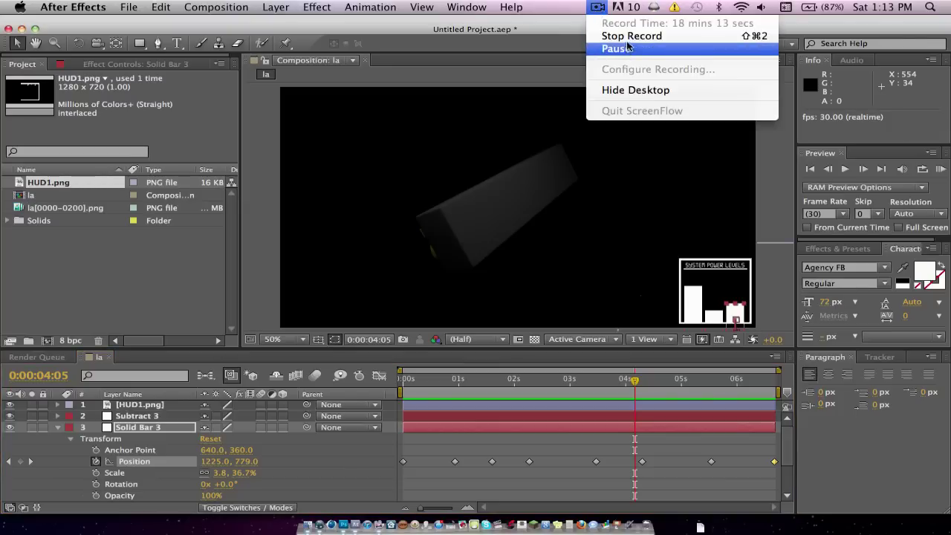